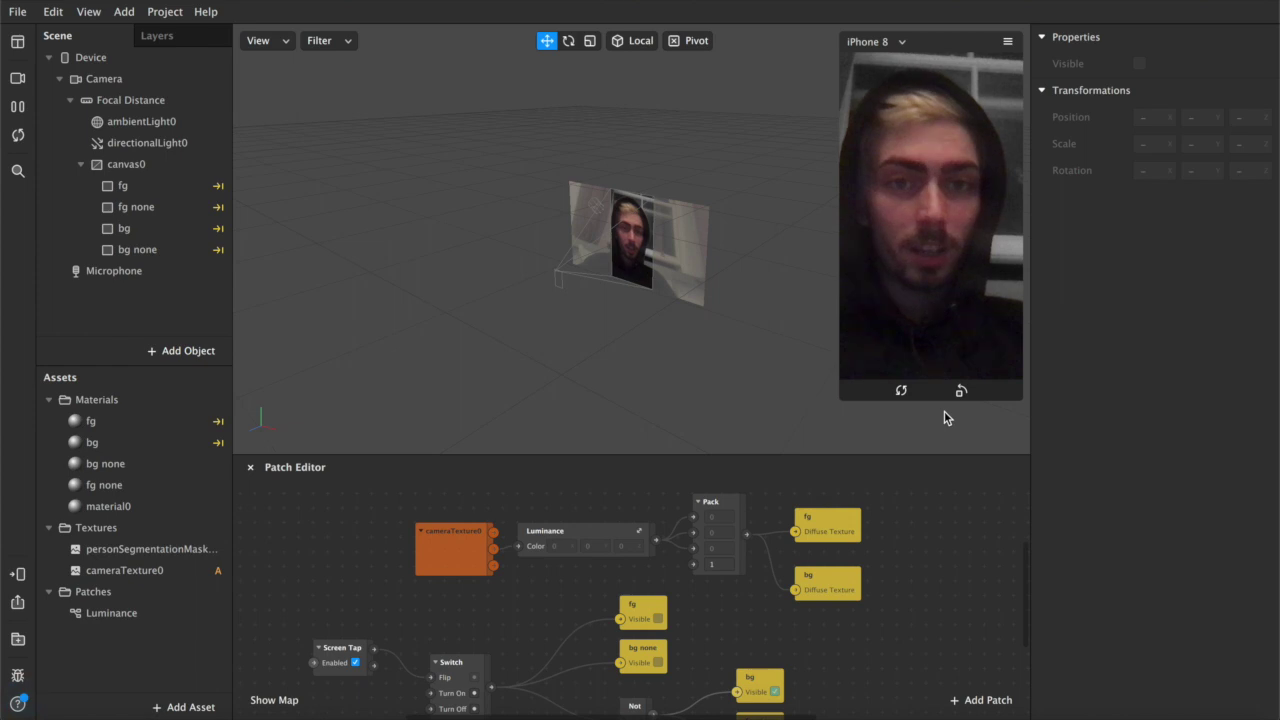
Preview the greyscale tap toggle, then start a new project fed by the FaceTime HD Camera.
{"action": "left_click", "coordinate": [867, 280]}
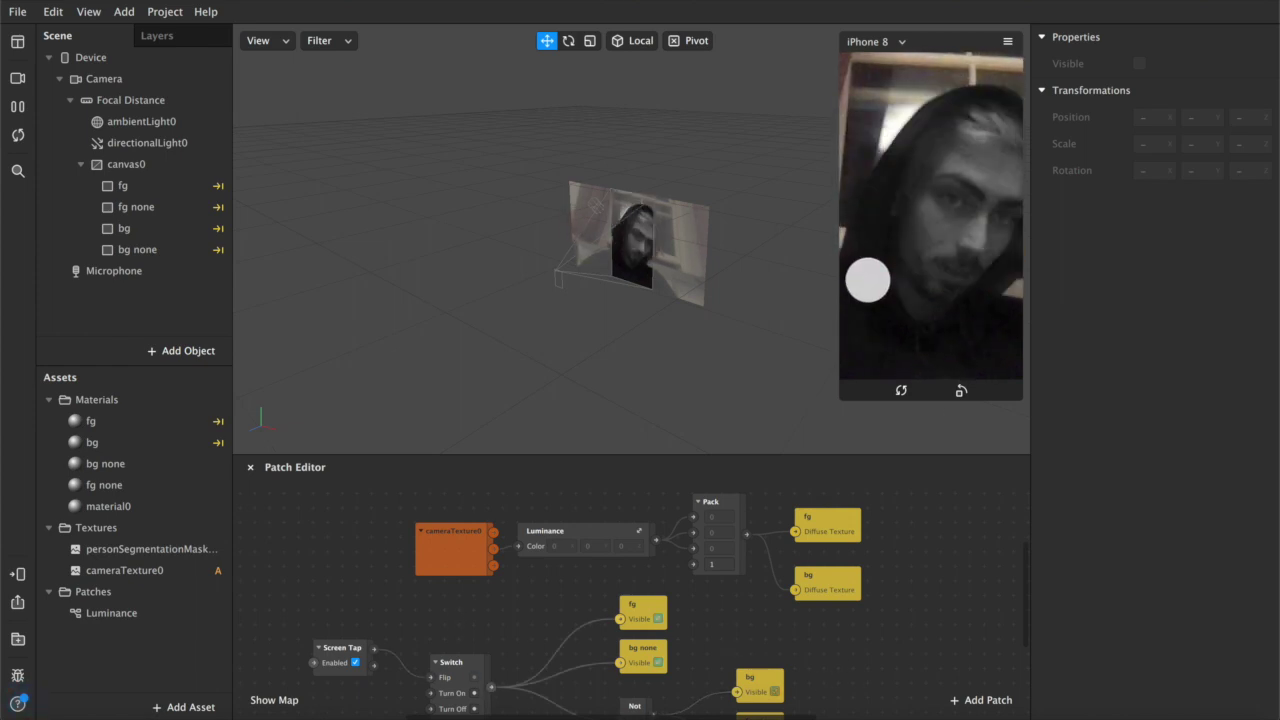
{"action": "left_click", "coordinate": [867, 280]}
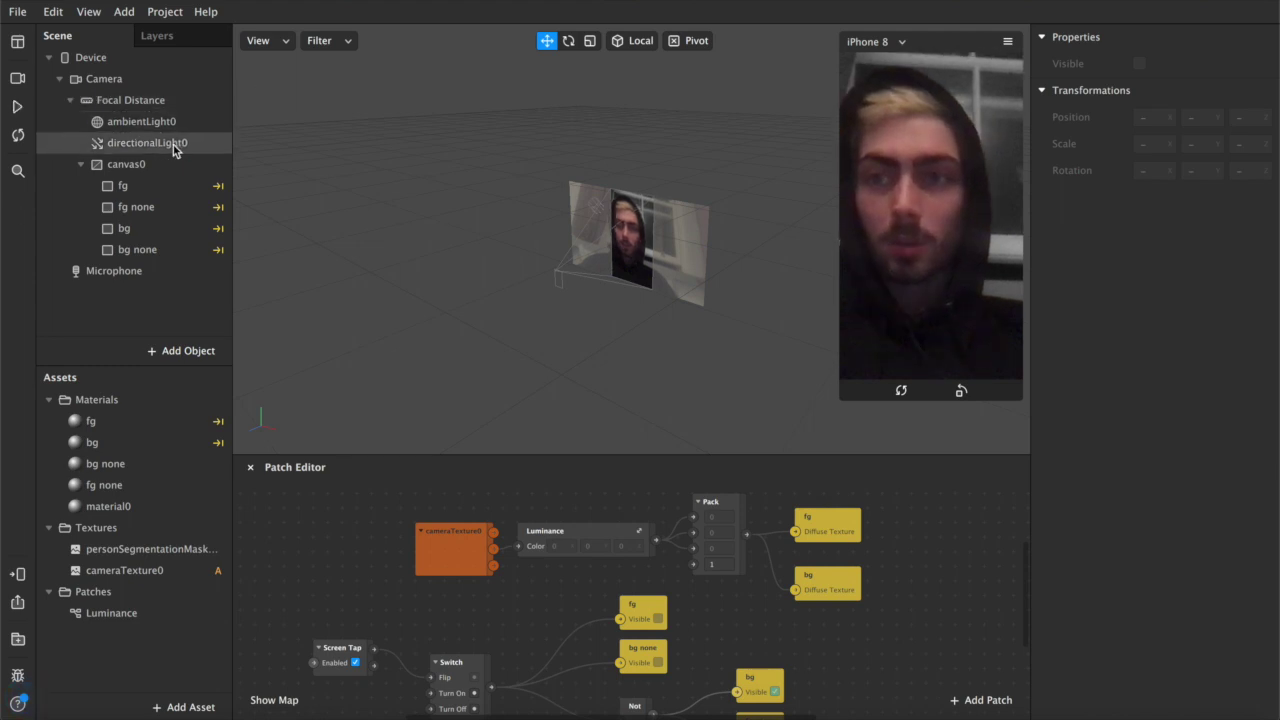
{"action": "key", "text": "ctrl+n"}
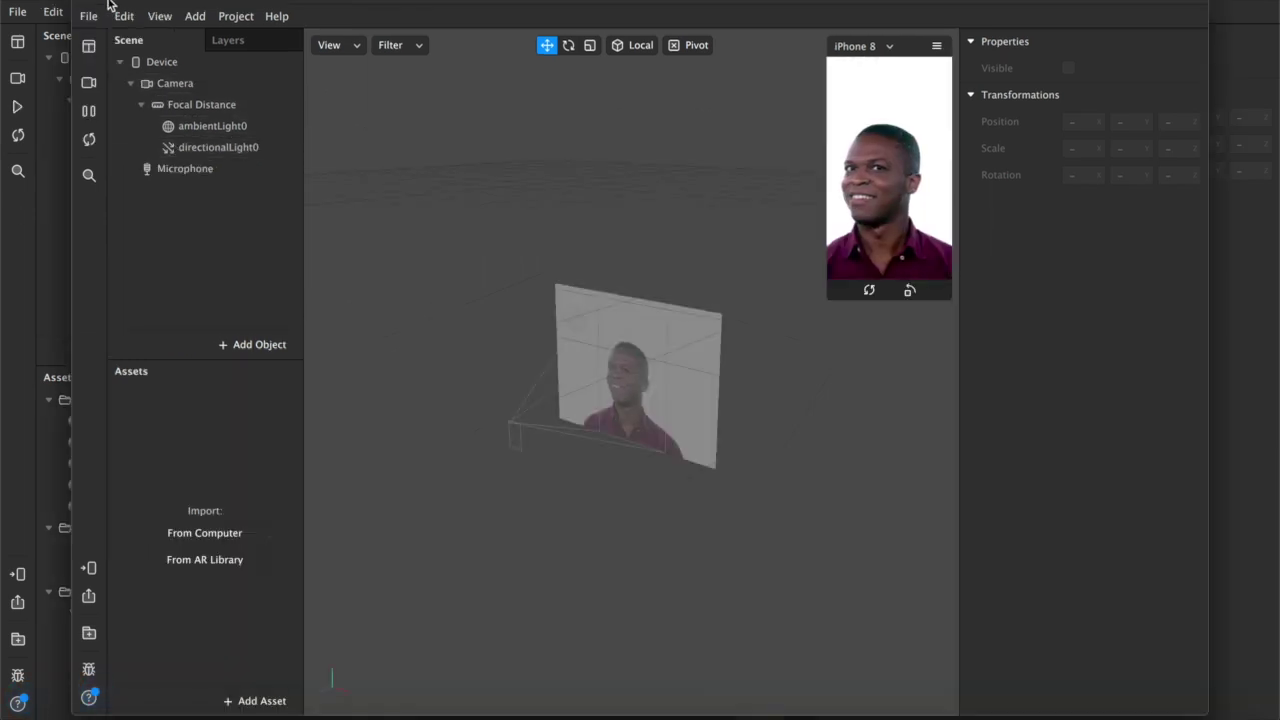
{"action": "left_click", "coordinate": [19, 80]}
{"action": "left_click", "coordinate": [110, 108]}
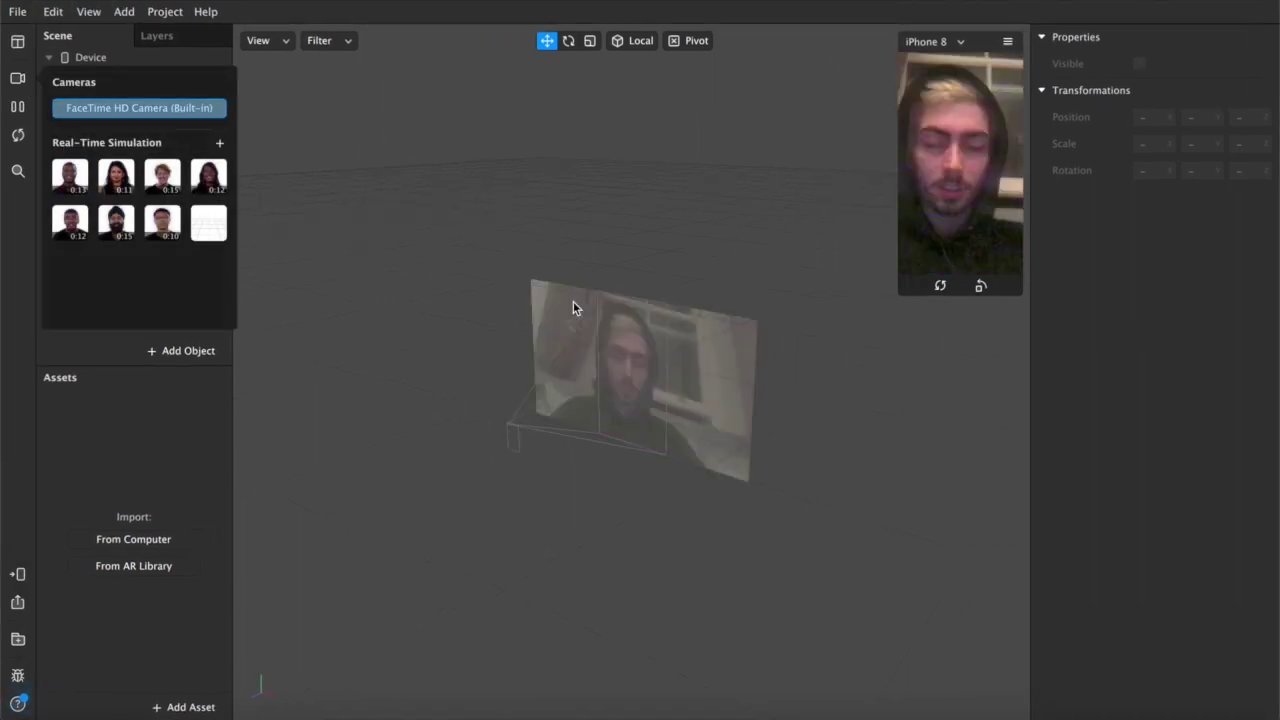
Enlarge the simulator and add a rectangle, creating rectangle0 inside canvas0.
{"action": "left_click_drag", "start_coordinate": [898, 295], "coordinate": [840, 372]}
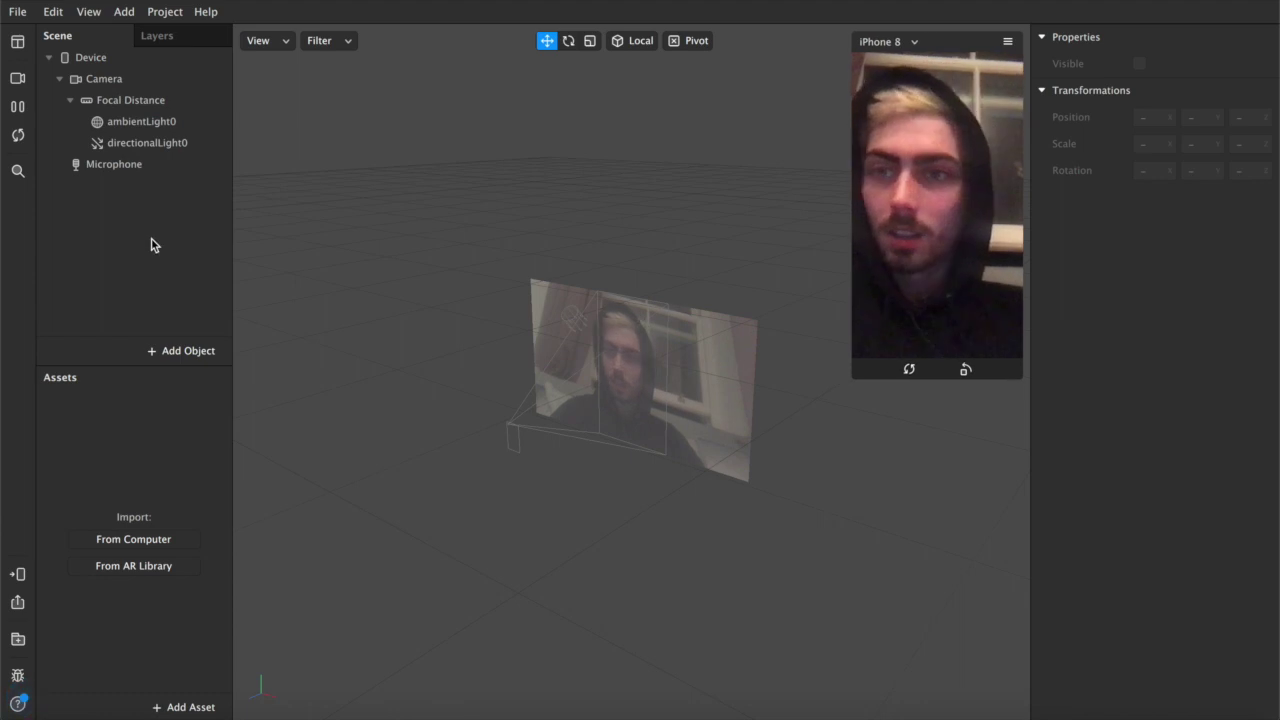
{"action": "left_click", "coordinate": [149, 353]}
{"action": "scroll", "coordinate": [65, 580], "scroll_direction": "down", "scroll_amount": 3}
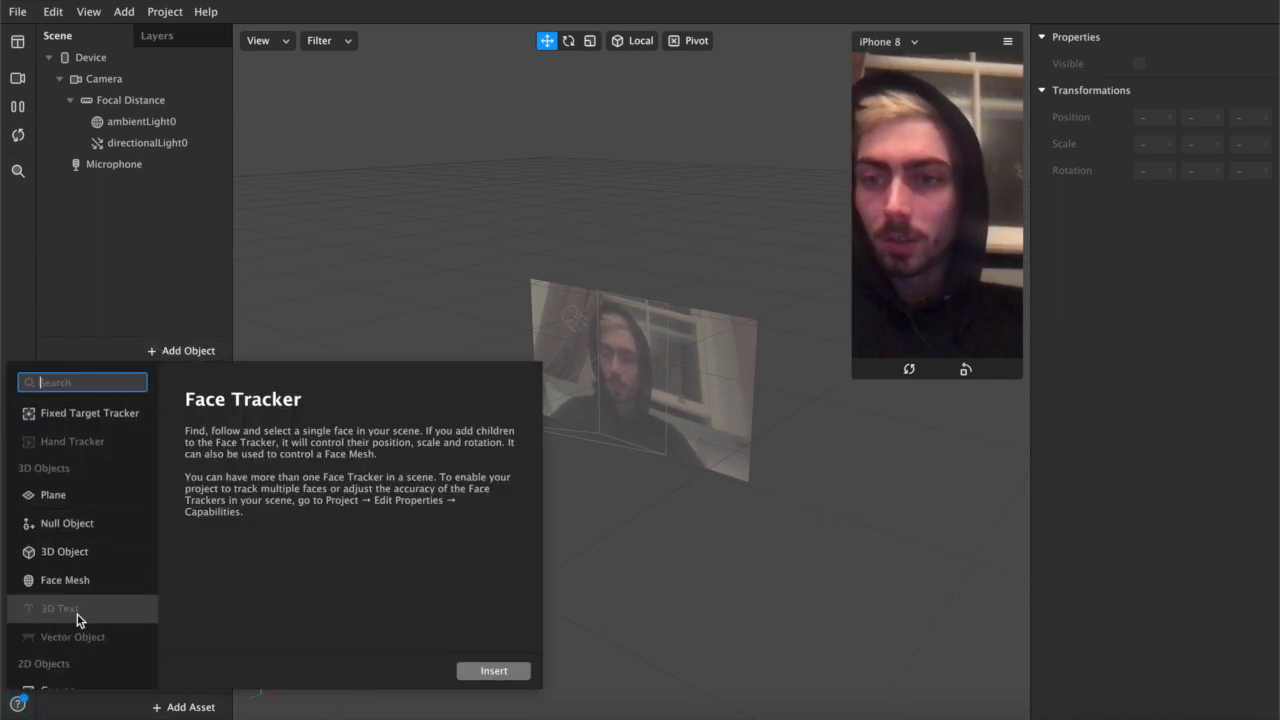
{"action": "double_click", "coordinate": [64, 613]}
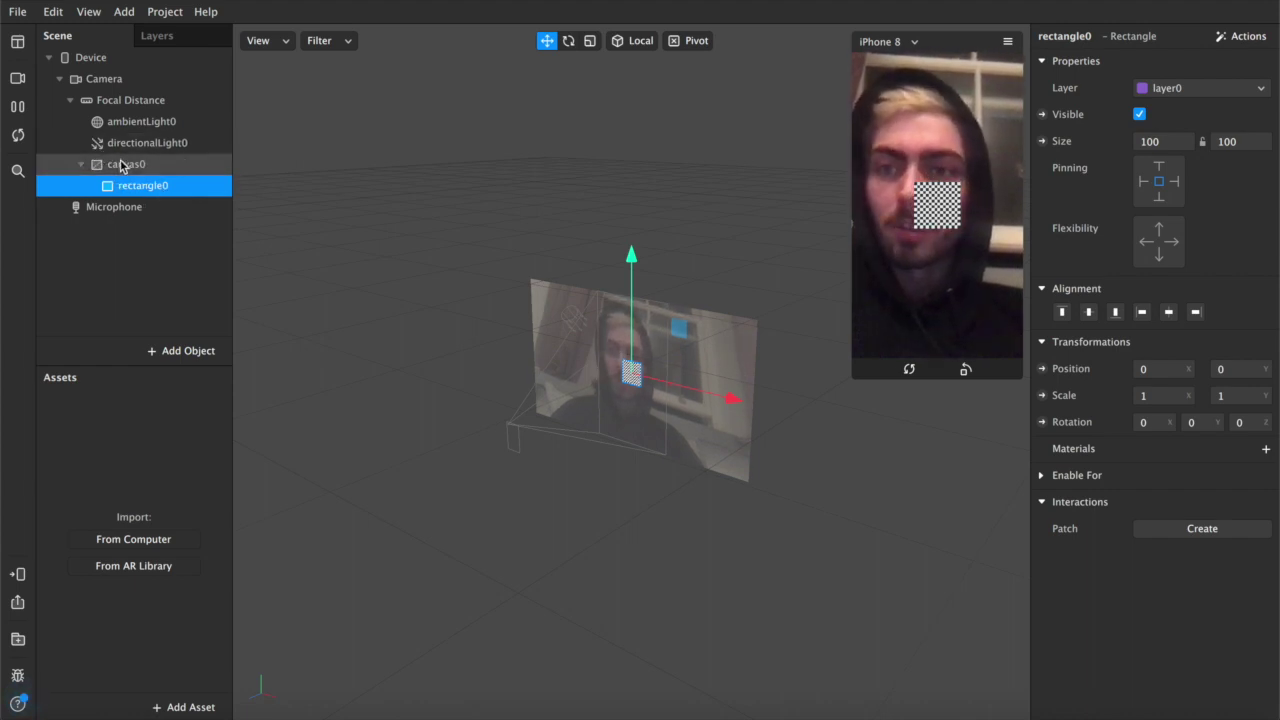
Duplicate rectangle0 and rename the two rectangles 'foreground' and 'background'.
{"action": "left_click", "coordinate": [126, 165]}
{"action": "left_click", "coordinate": [122, 190]}
{"action": "right_click", "coordinate": [122, 192]}
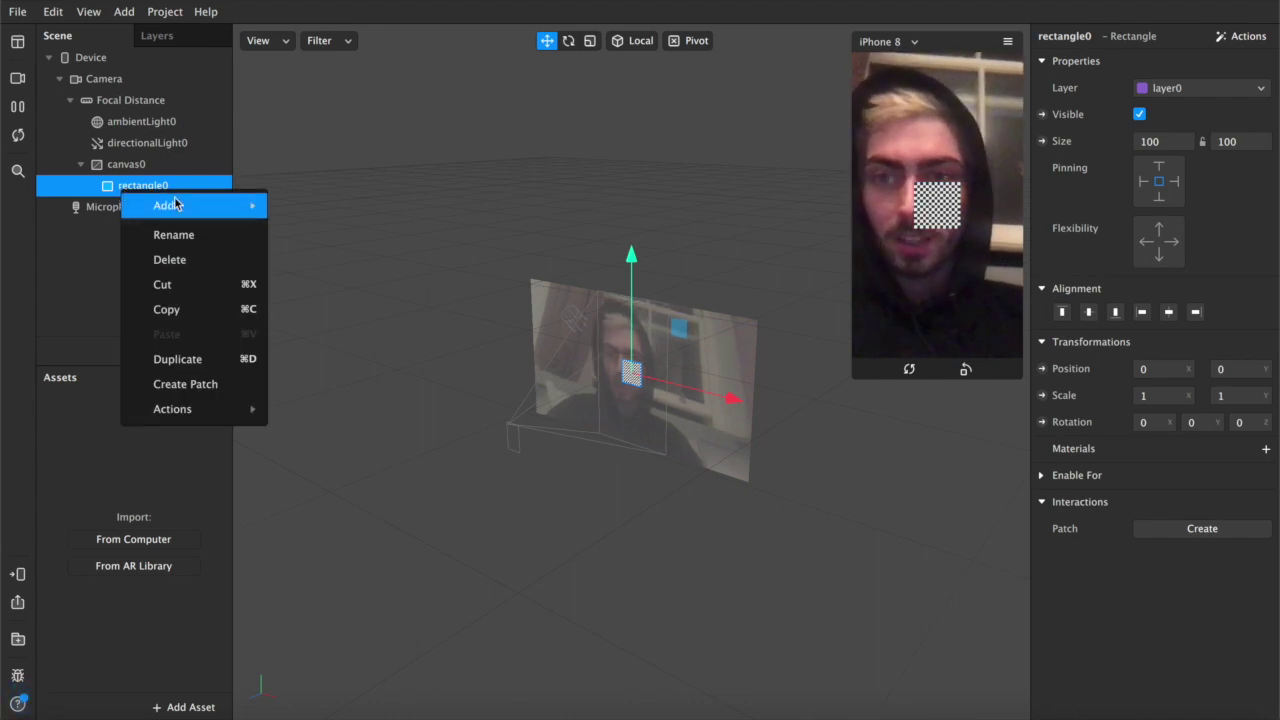
{"action": "left_click", "coordinate": [232, 360]}
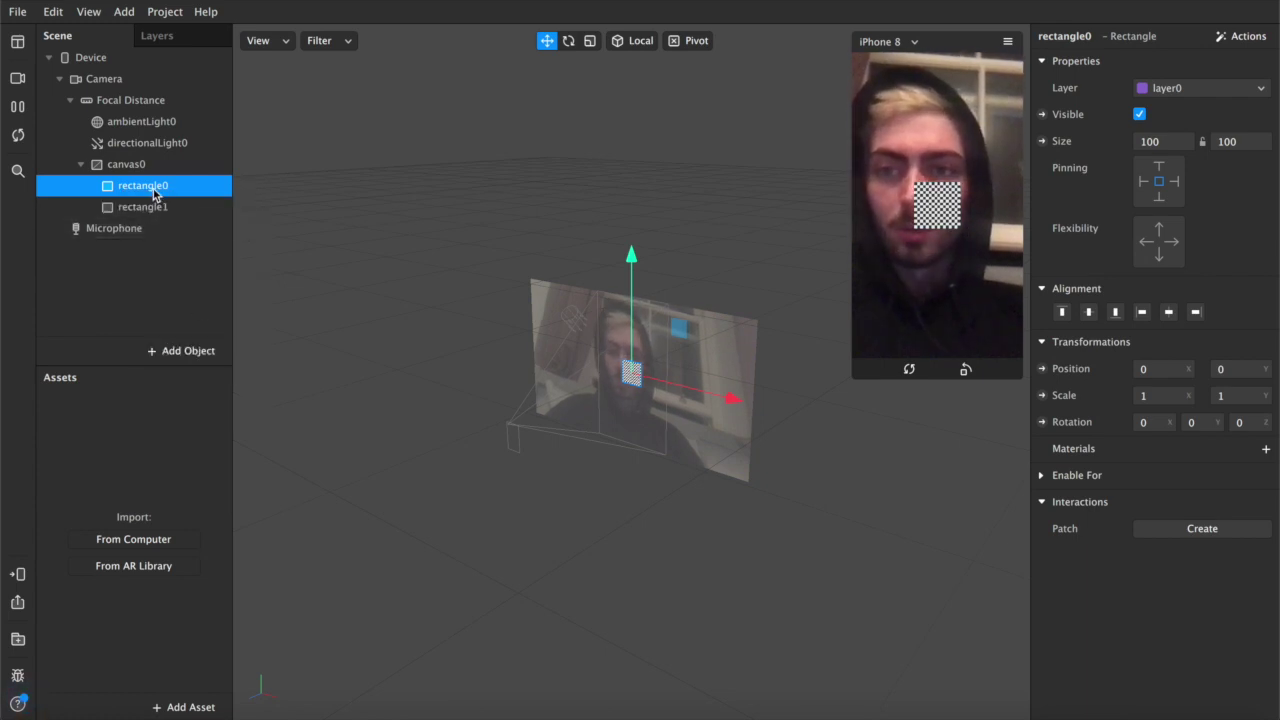
{"action": "double_click", "coordinate": [152, 190]}
{"action": "type", "text": "foreground"}
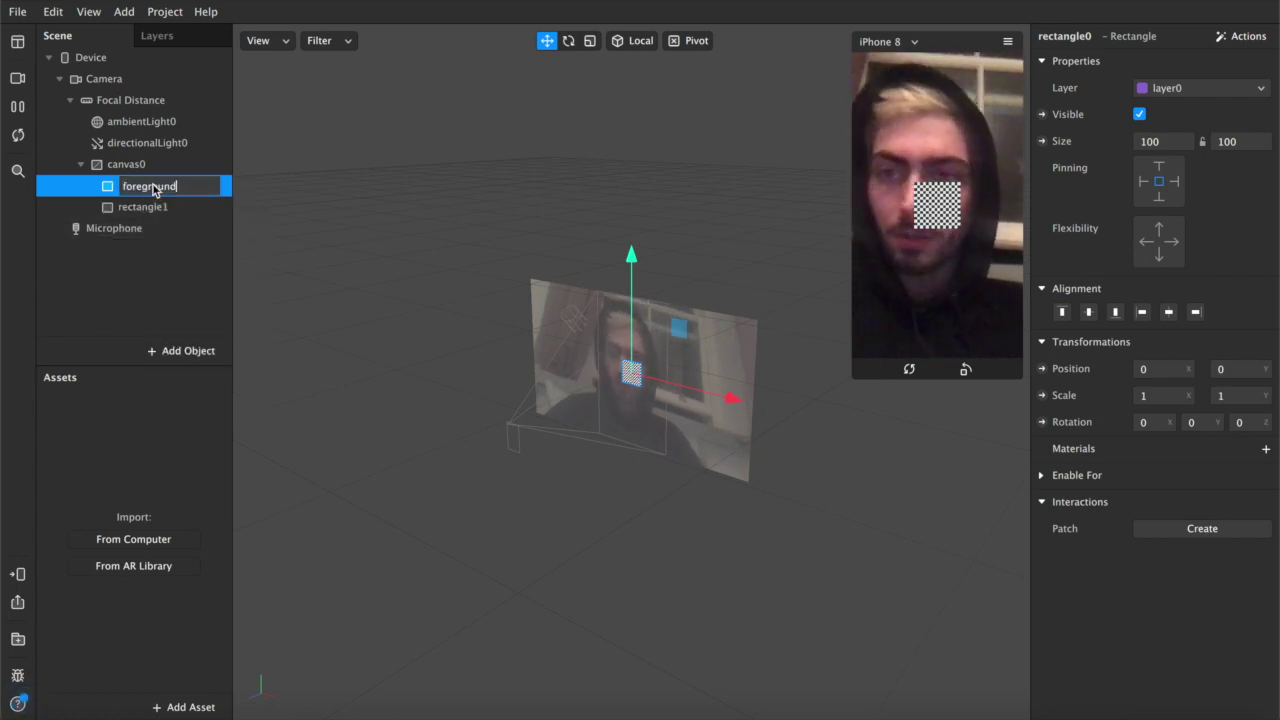
{"action": "key", "text": "Return"}
{"action": "double_click", "coordinate": [143, 207]}
{"action": "type", "text": "ba"}
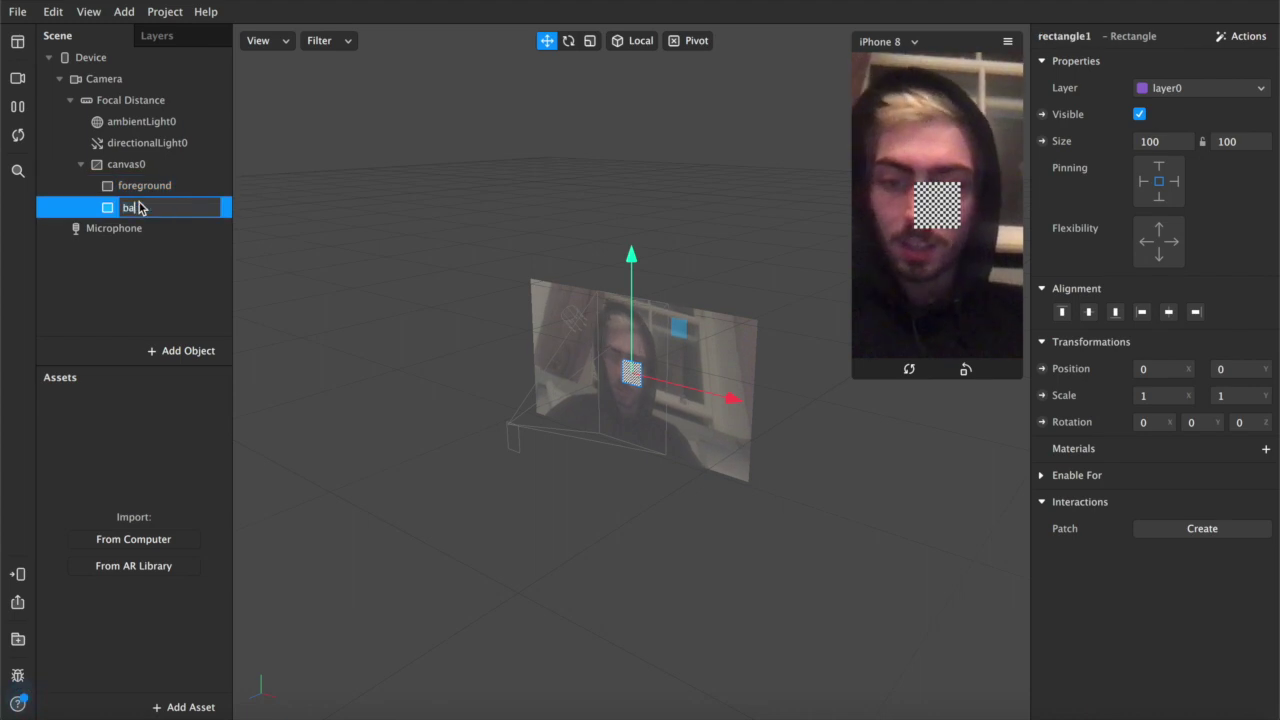
{"action": "type", "text": "ckground"}
{"action": "key", "text": "Return"}
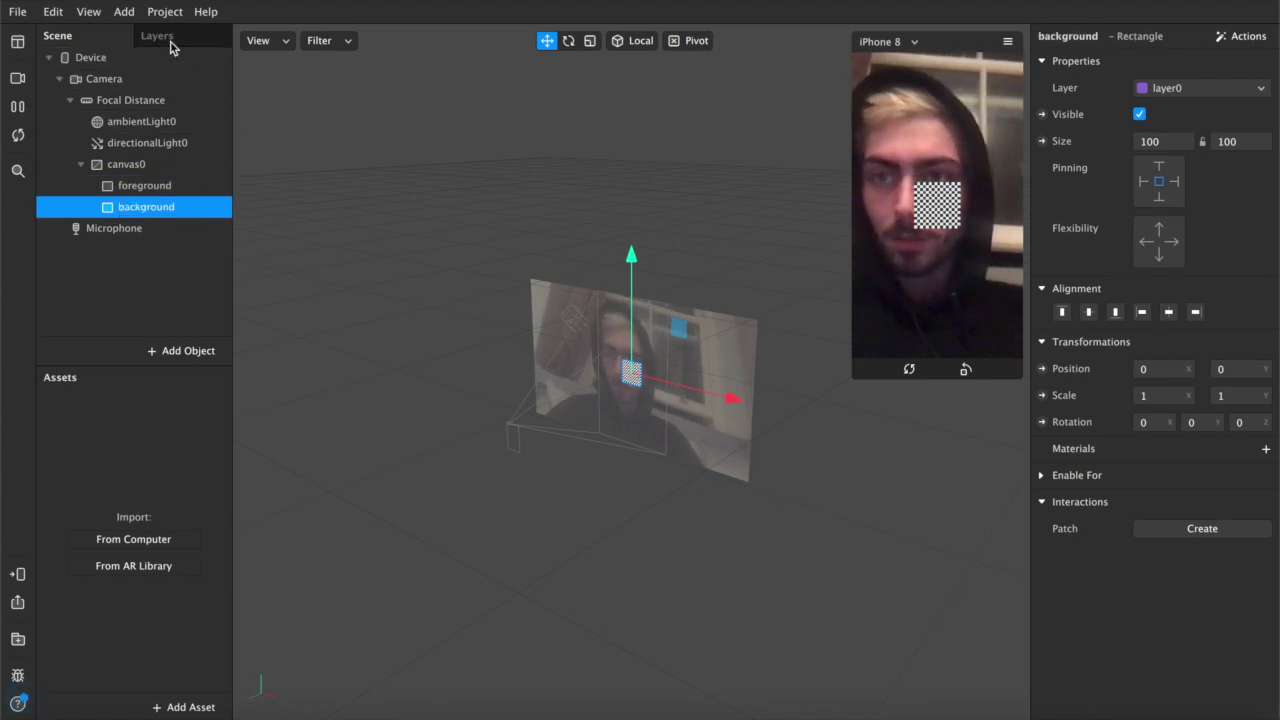
Rename layer0 to 'foreground' and add a second layer named 'background'.
{"action": "left_click", "coordinate": [171, 42]}
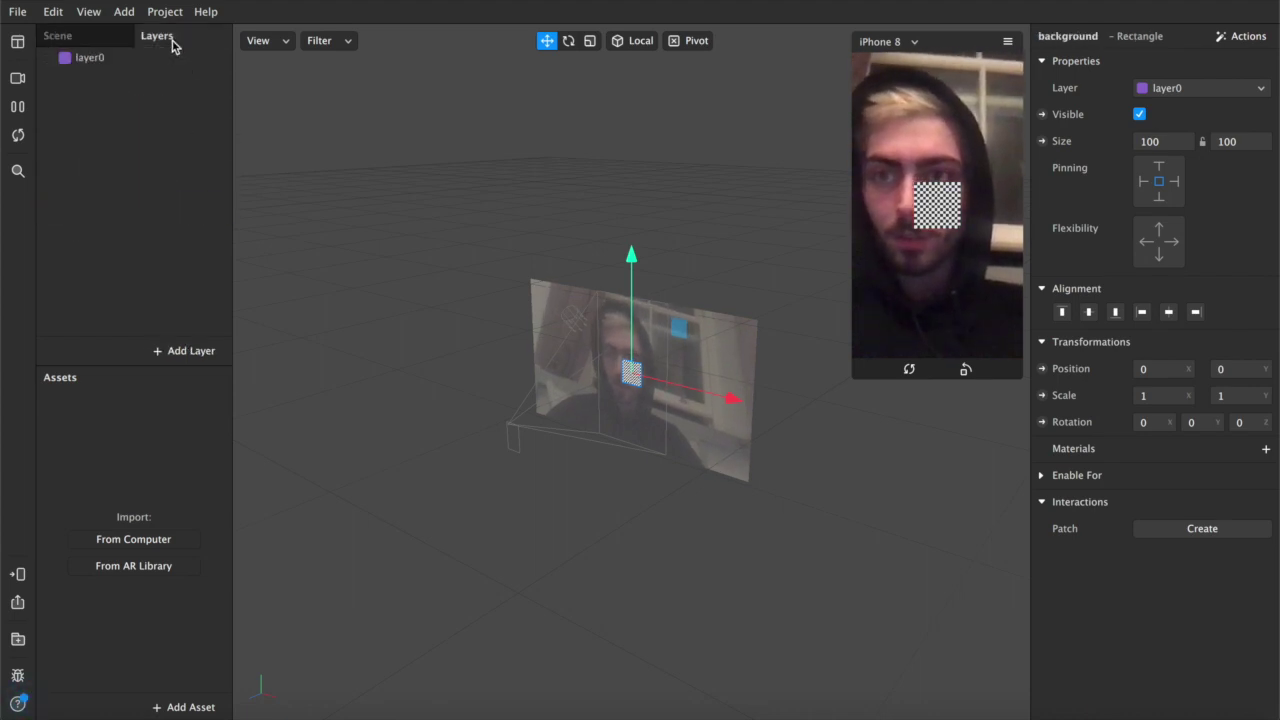
{"action": "double_click", "coordinate": [90, 58]}
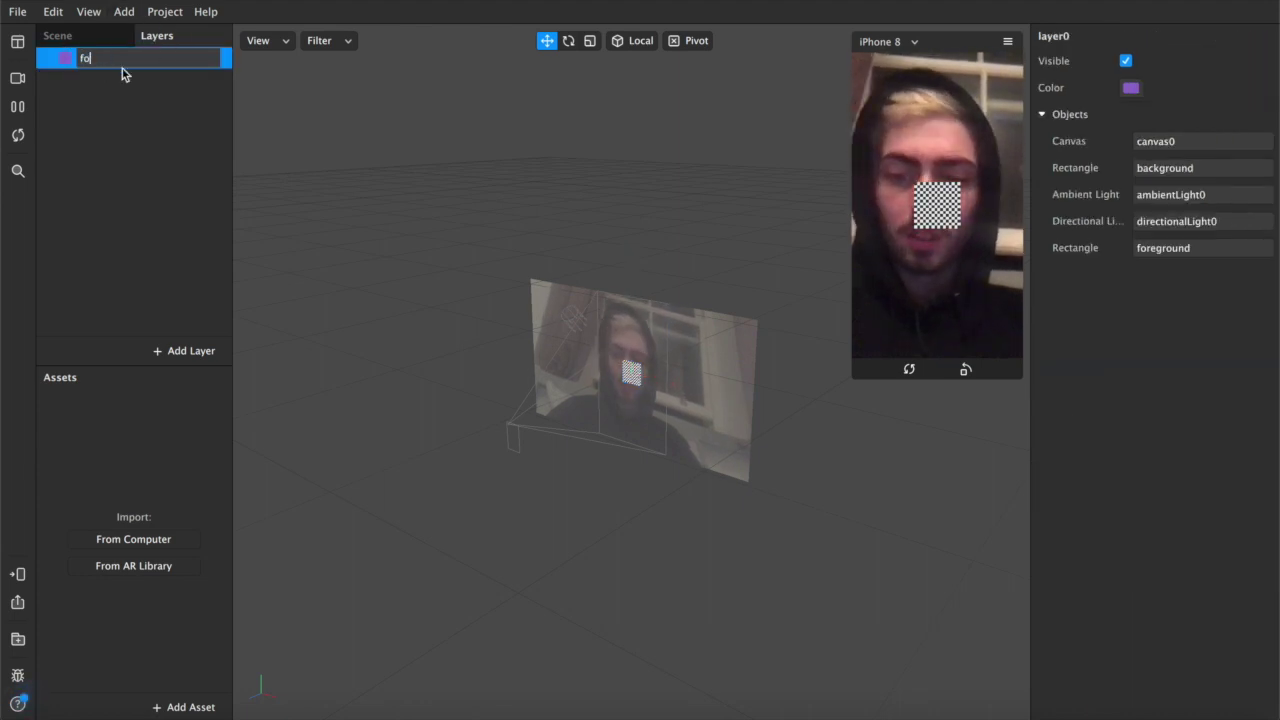
{"action": "type", "text": "foreground"}
{"action": "key", "text": "Return"}
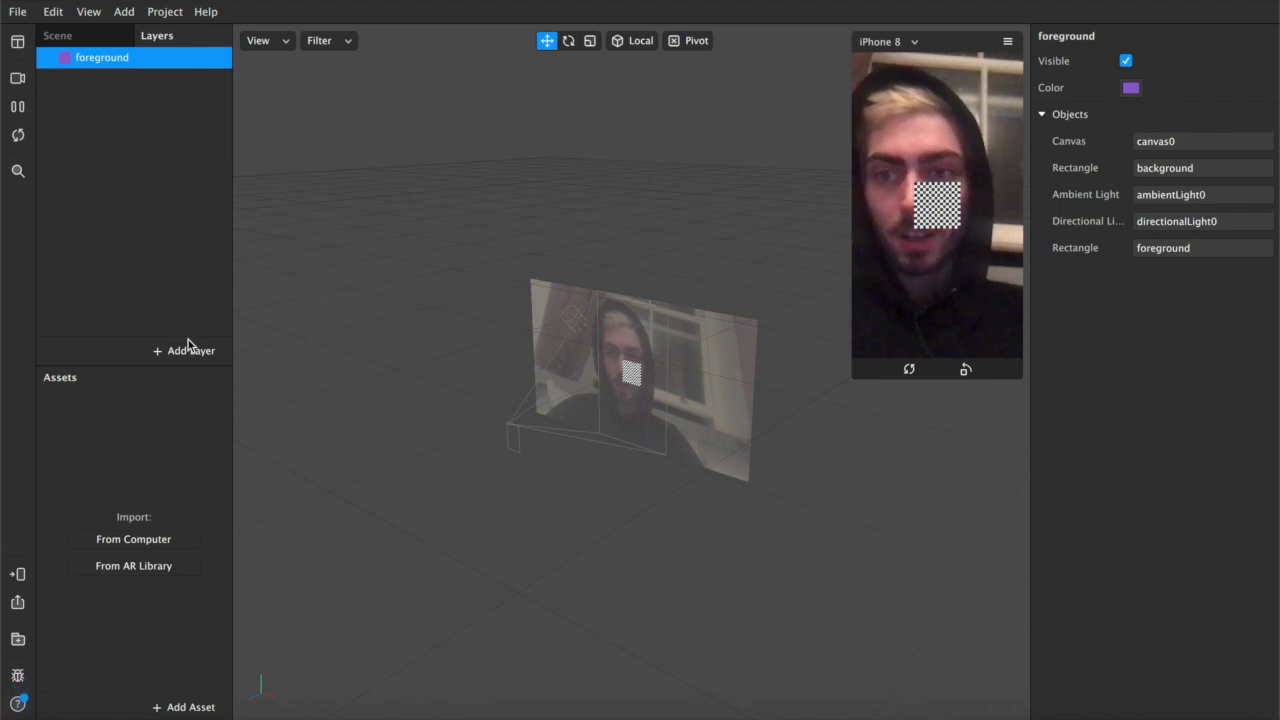
{"action": "left_click", "coordinate": [183, 350]}
{"action": "double_click", "coordinate": [93, 84]}
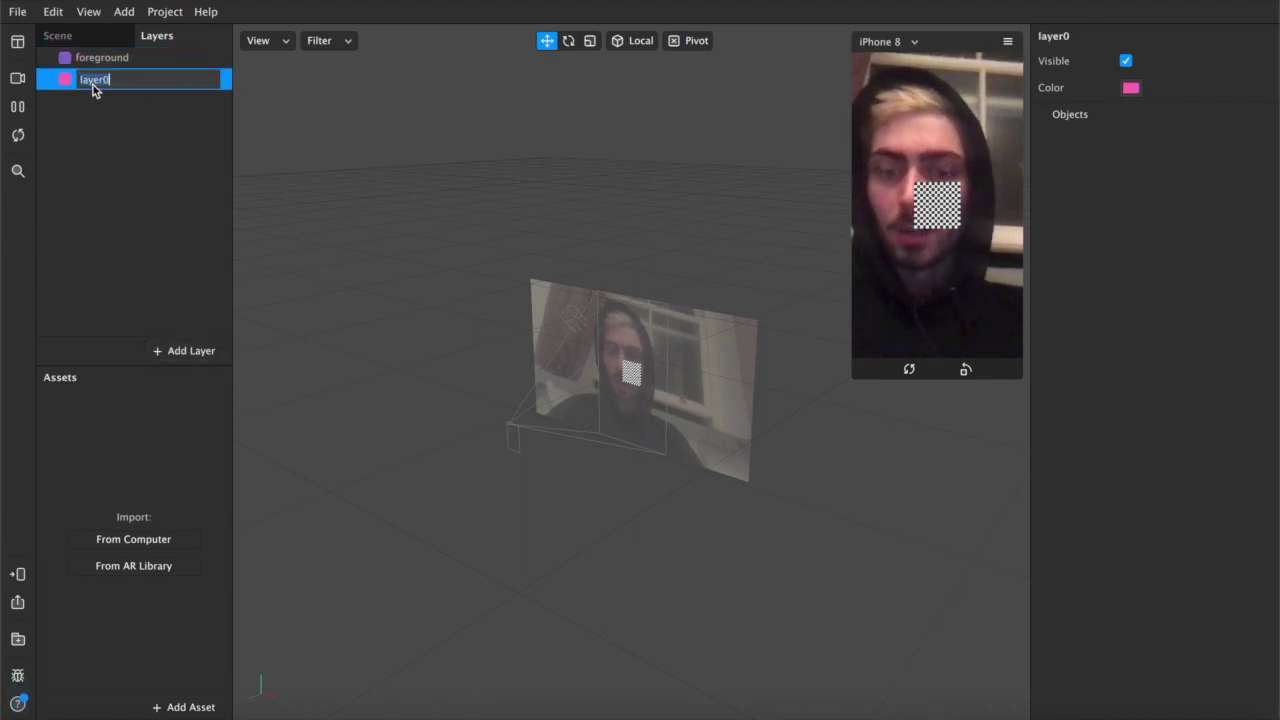
{"action": "type", "text": "background"}
{"action": "key", "text": "Return"}
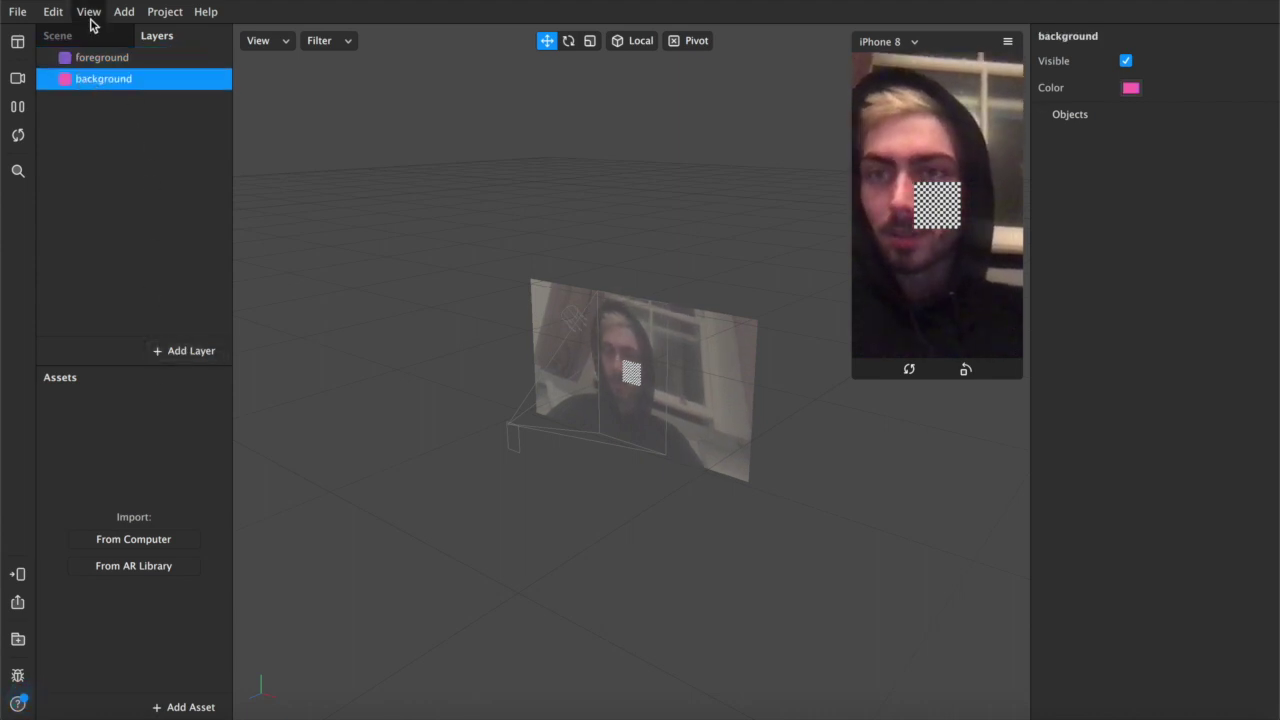
{"action": "left_click", "coordinate": [87, 38]}
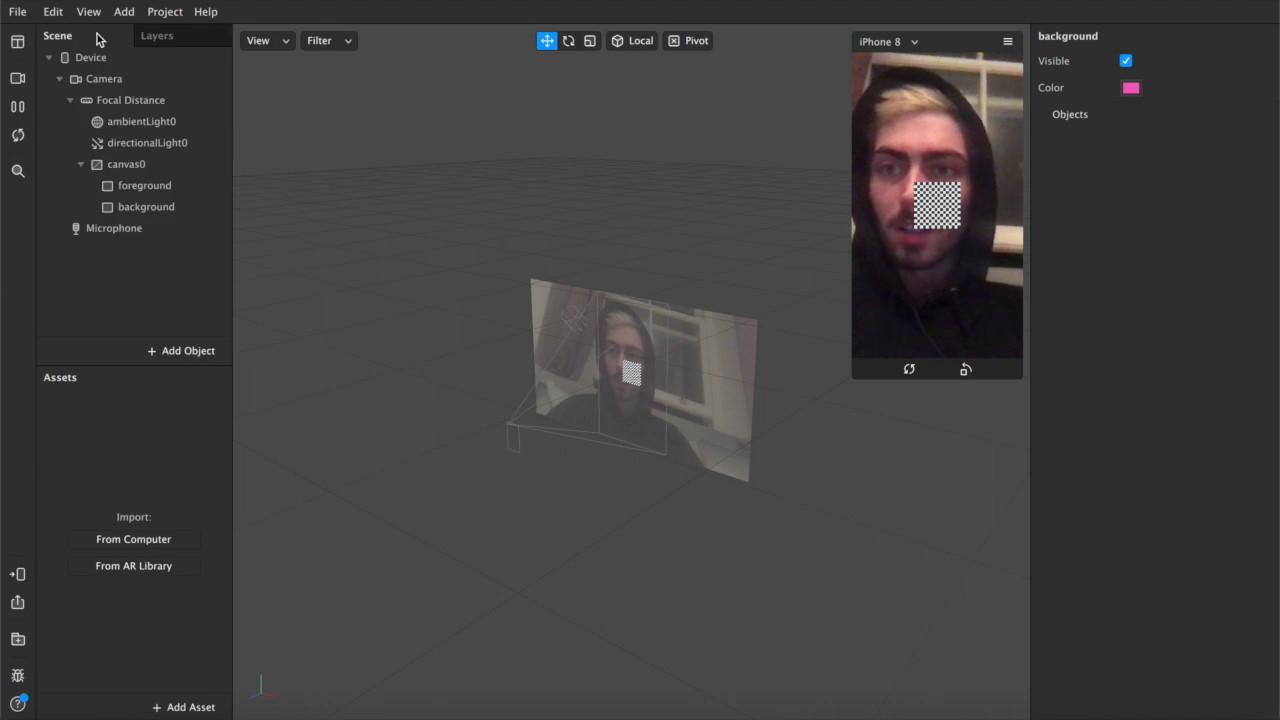
Put the background rectangle on the background layer.
{"action": "left_click", "coordinate": [134, 188]}
{"action": "left_click", "coordinate": [134, 207]}
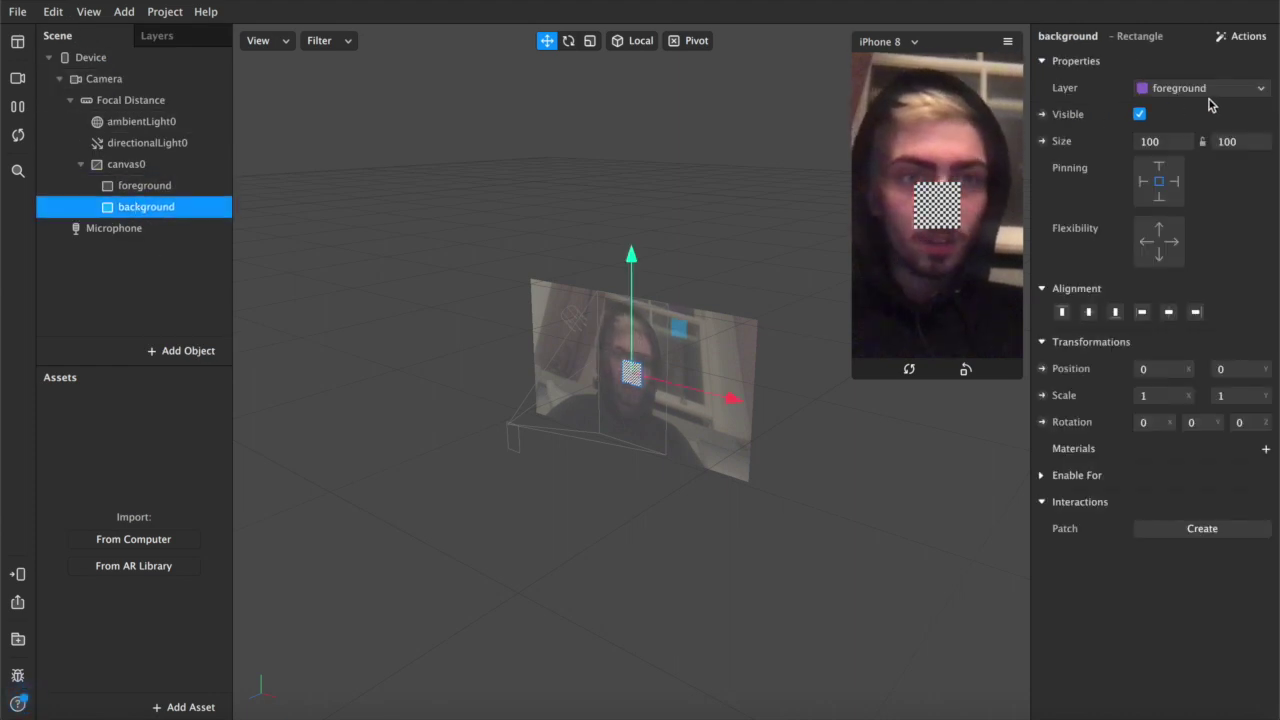
{"action": "left_click", "coordinate": [1207, 90]}
{"action": "left_click", "coordinate": [1200, 125]}
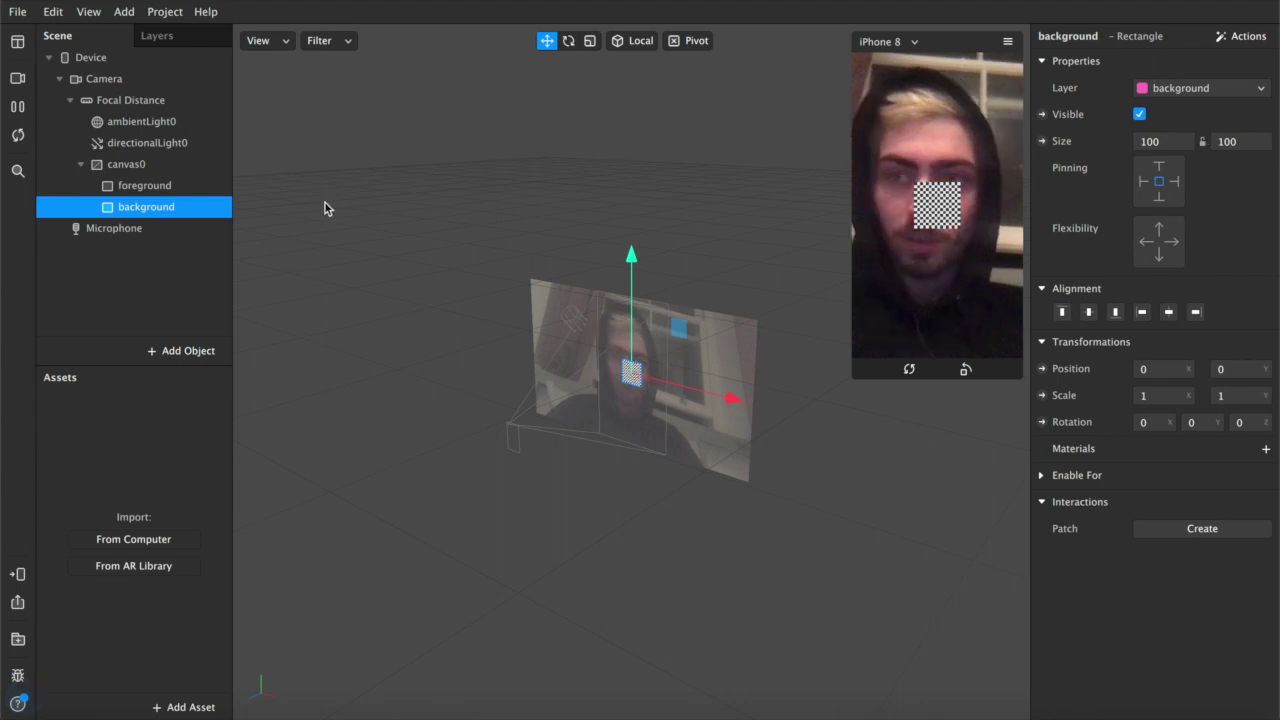
Make both rectangles fill the screen width and height at 375 × 667.
{"action": "left_click", "coordinate": [139, 194]}
{"action": "left_click", "coordinate": [137, 206], "text": "shift"}
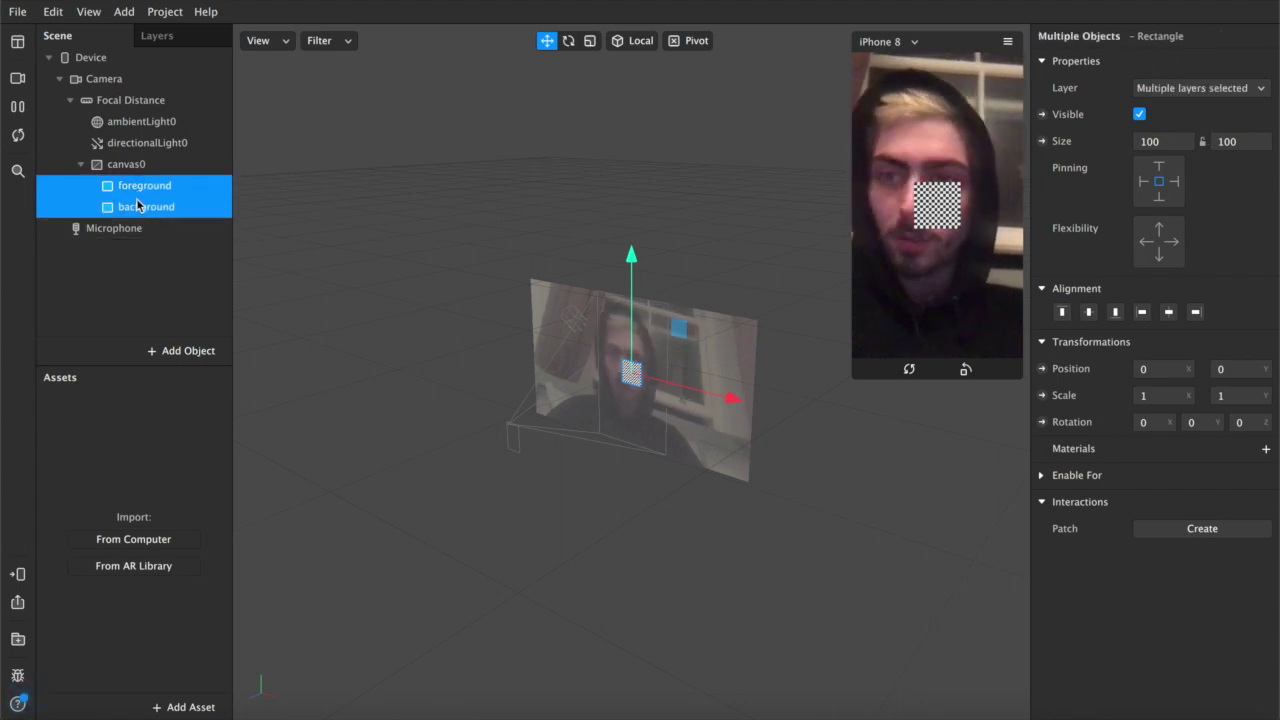
{"action": "left_click", "coordinate": [1151, 141]}
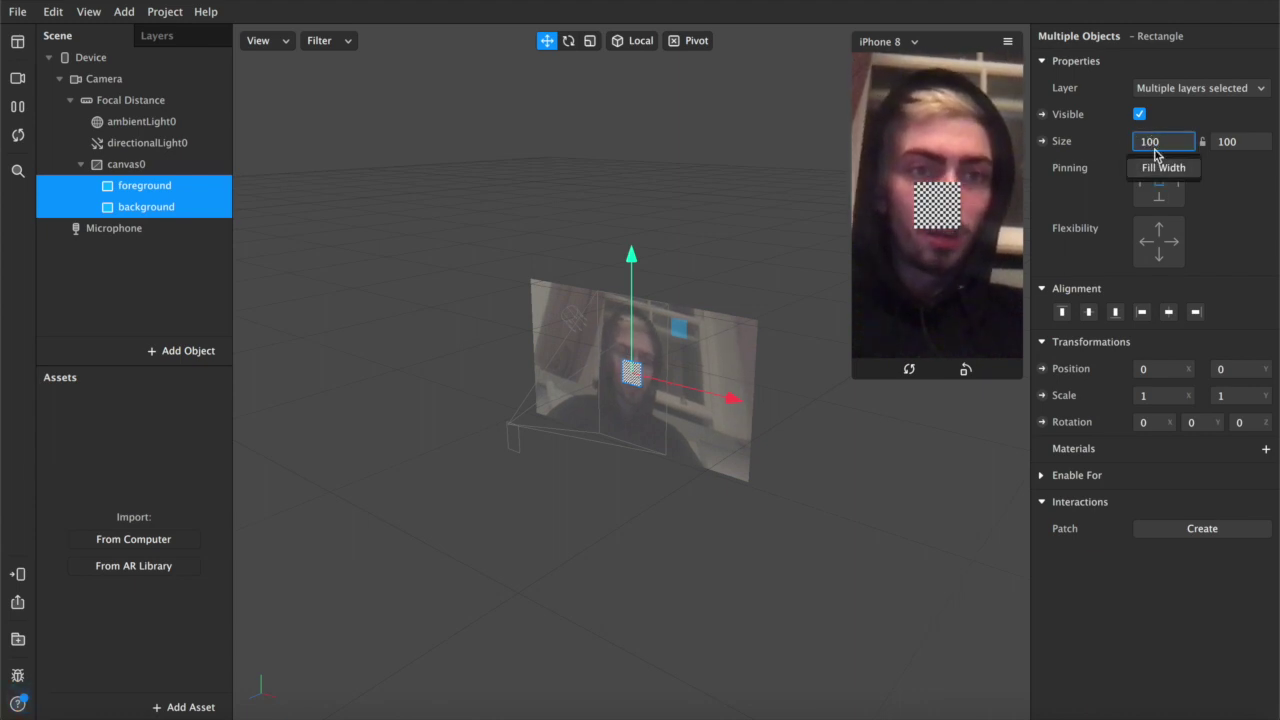
{"action": "left_click", "coordinate": [1157, 169]}
{"action": "left_click", "coordinate": [1233, 142]}
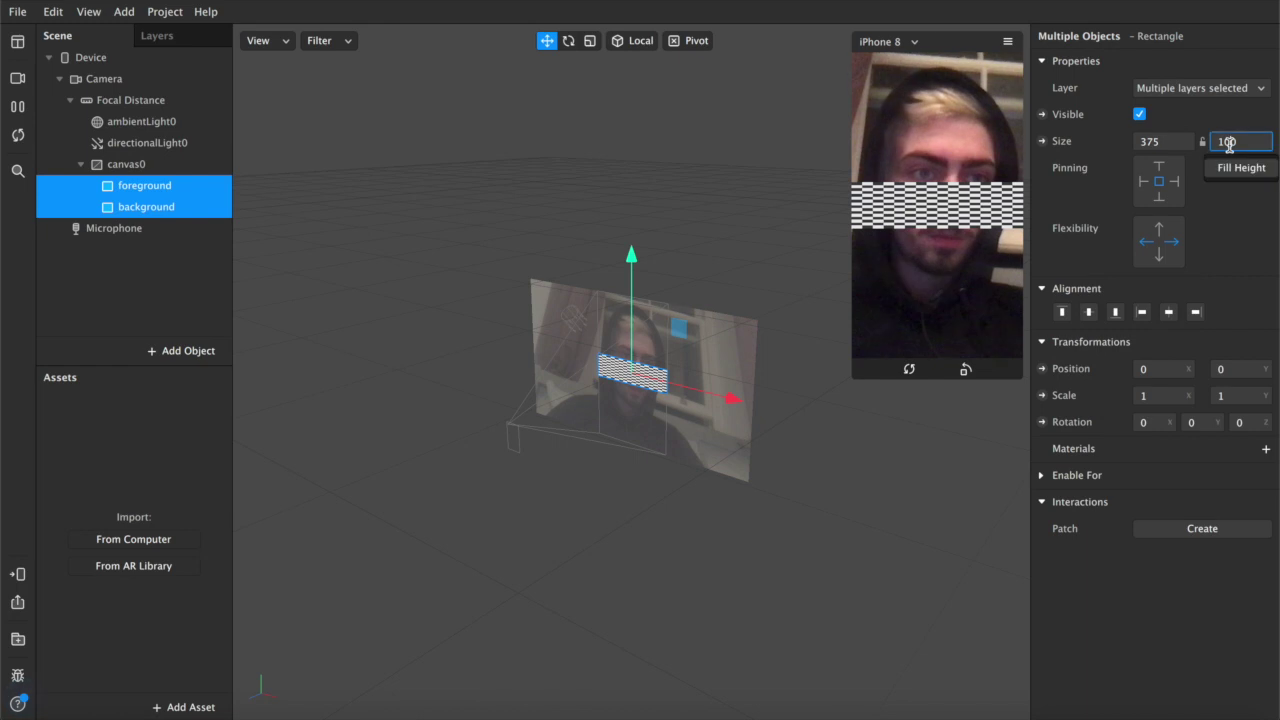
{"action": "left_click", "coordinate": [1238, 168]}
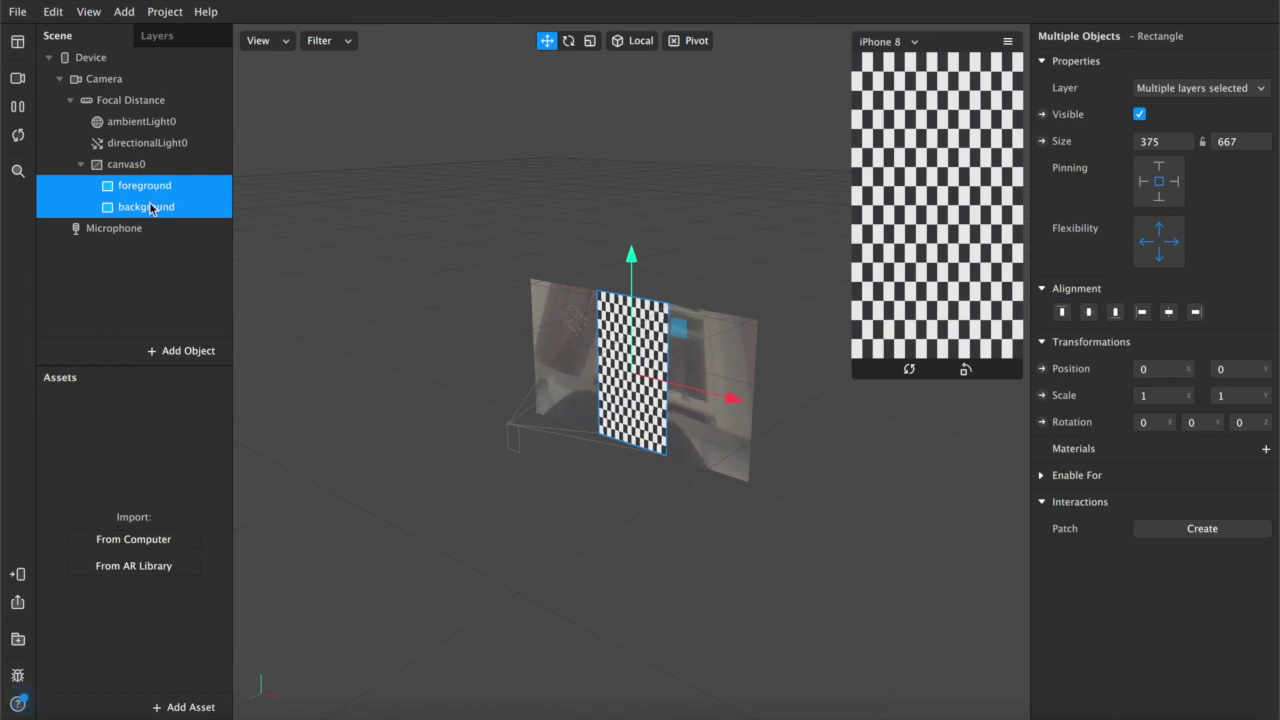
{"action": "left_click", "coordinate": [126, 321]}
{"action": "left_click", "coordinate": [145, 186]}
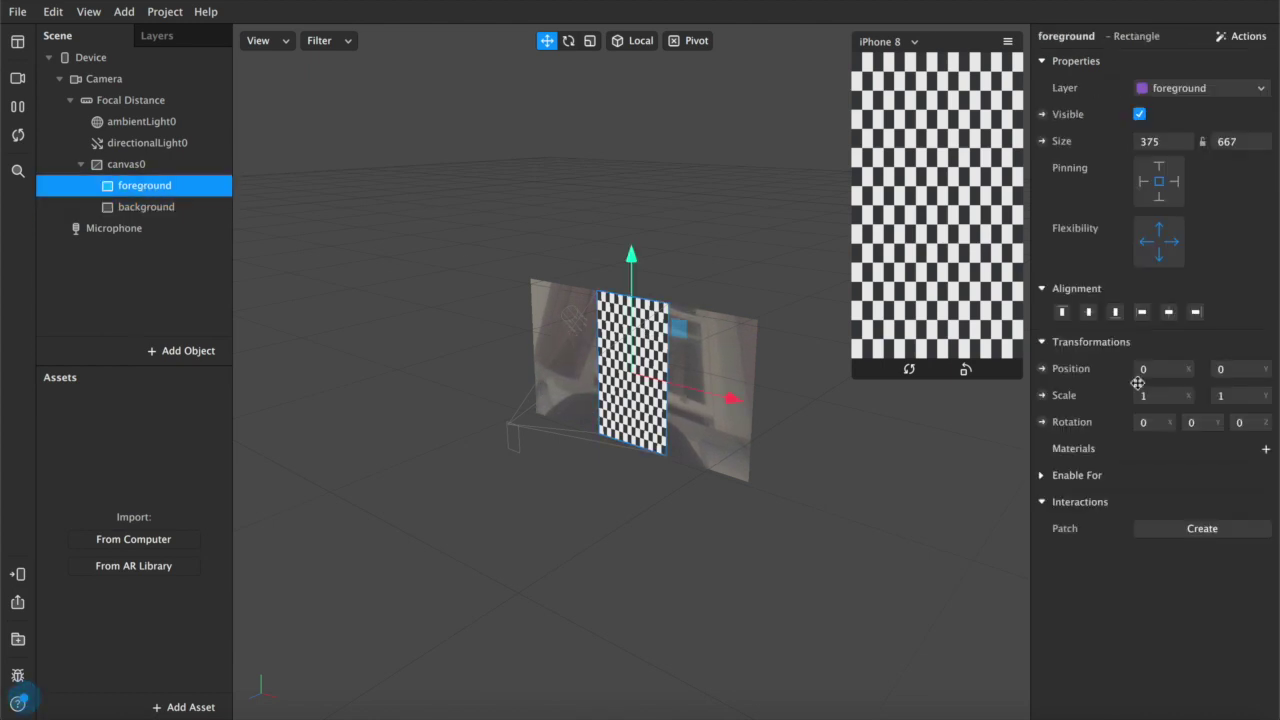
Give the foreground rectangle a new material named foreground.
{"action": "left_click", "coordinate": [1266, 452]}
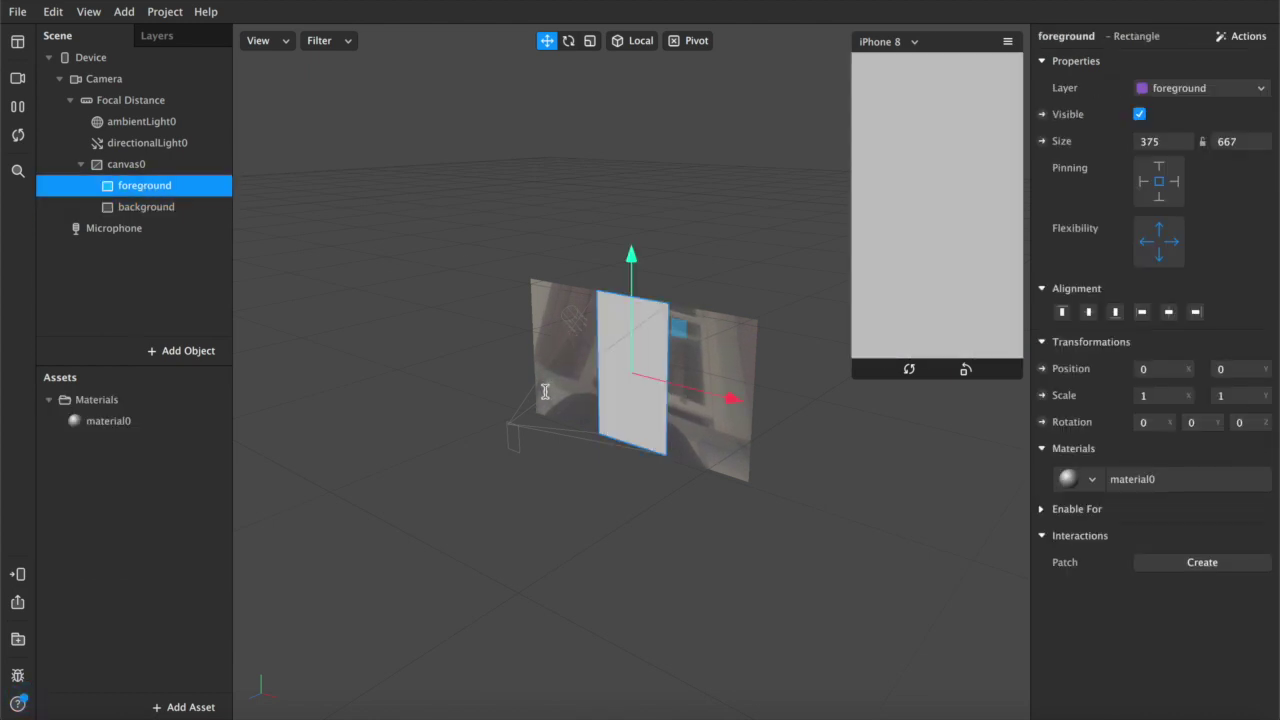
{"action": "double_click", "coordinate": [99, 421]}
{"action": "type", "text": "foregr"}
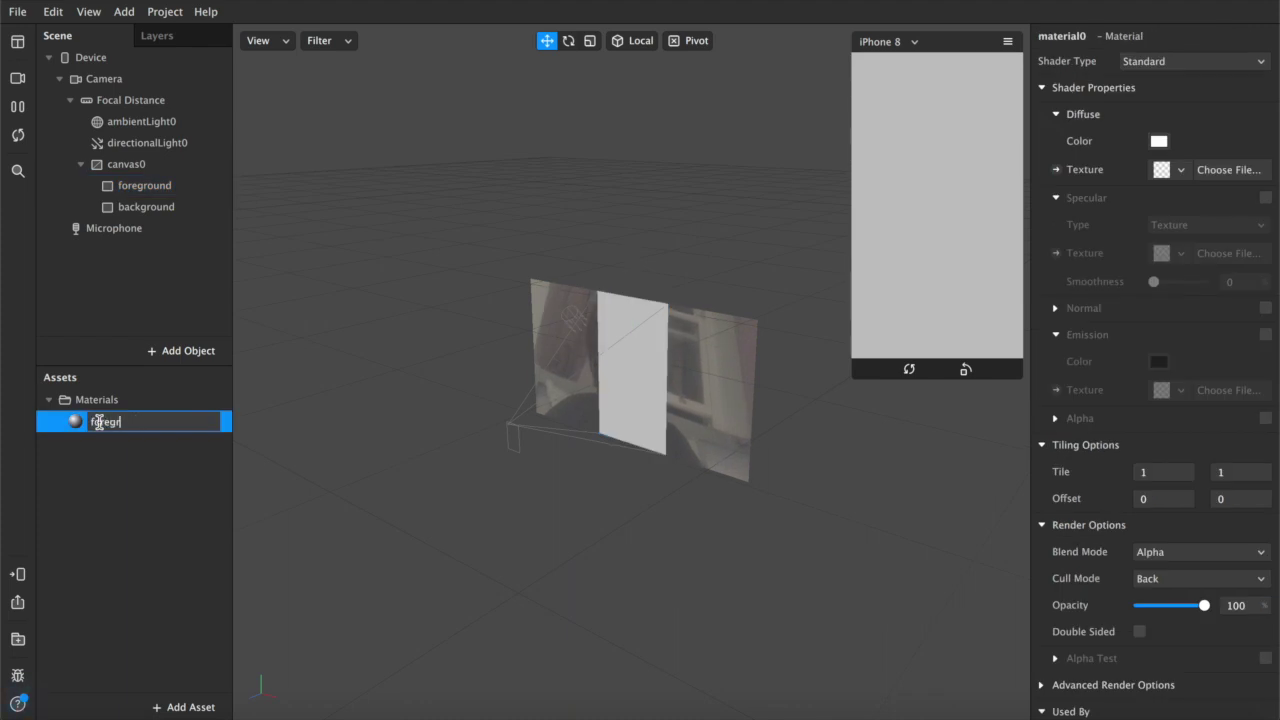
{"action": "type", "text": "iuound"}
{"action": "key", "text": "Return"}
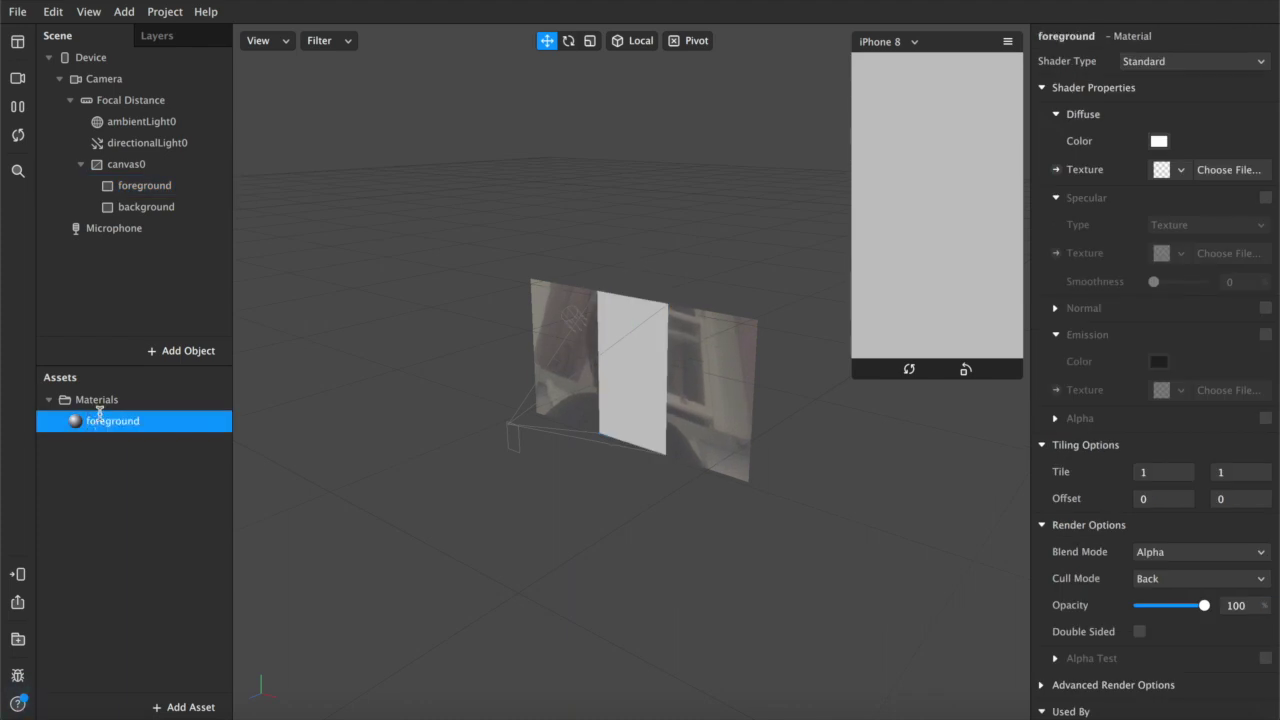
Give the background rectangle a new material and rename it 'background'.
{"action": "left_click", "coordinate": [158, 208]}
{"action": "left_click", "coordinate": [1266, 449]}
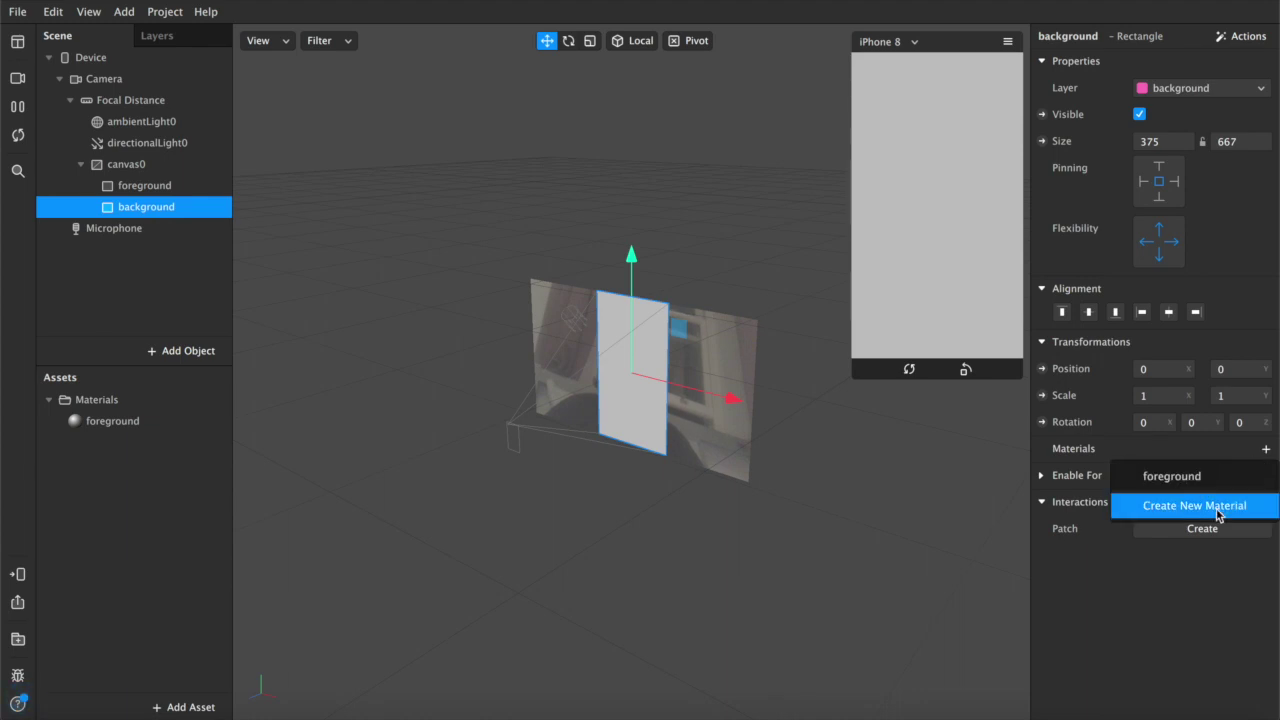
{"action": "left_click", "coordinate": [1205, 517]}
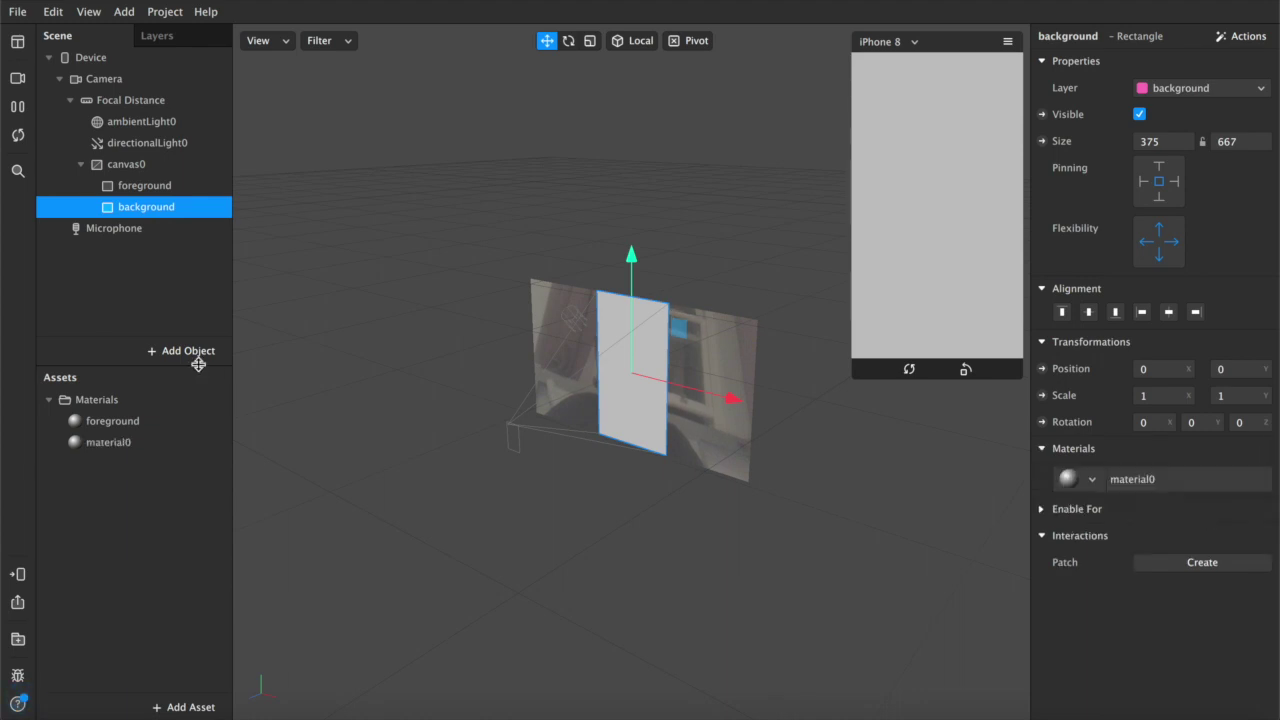
{"action": "double_click", "coordinate": [104, 443]}
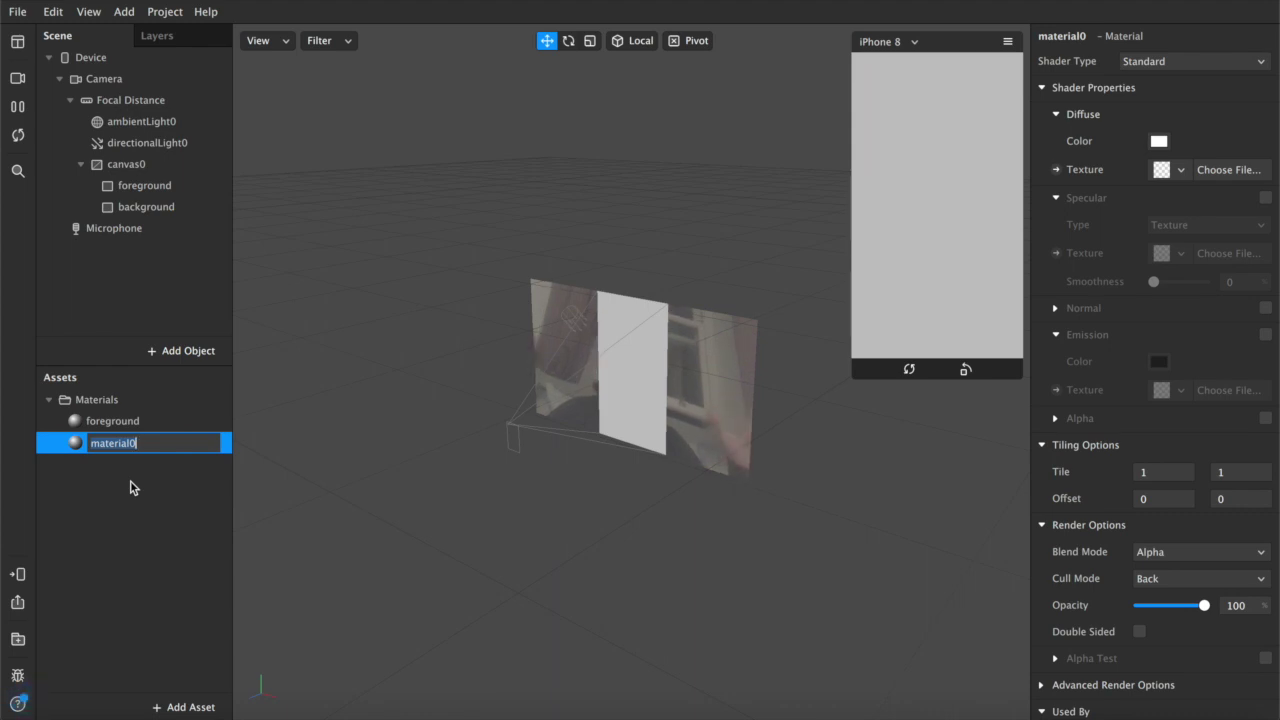
{"action": "key", "text": "Right"}
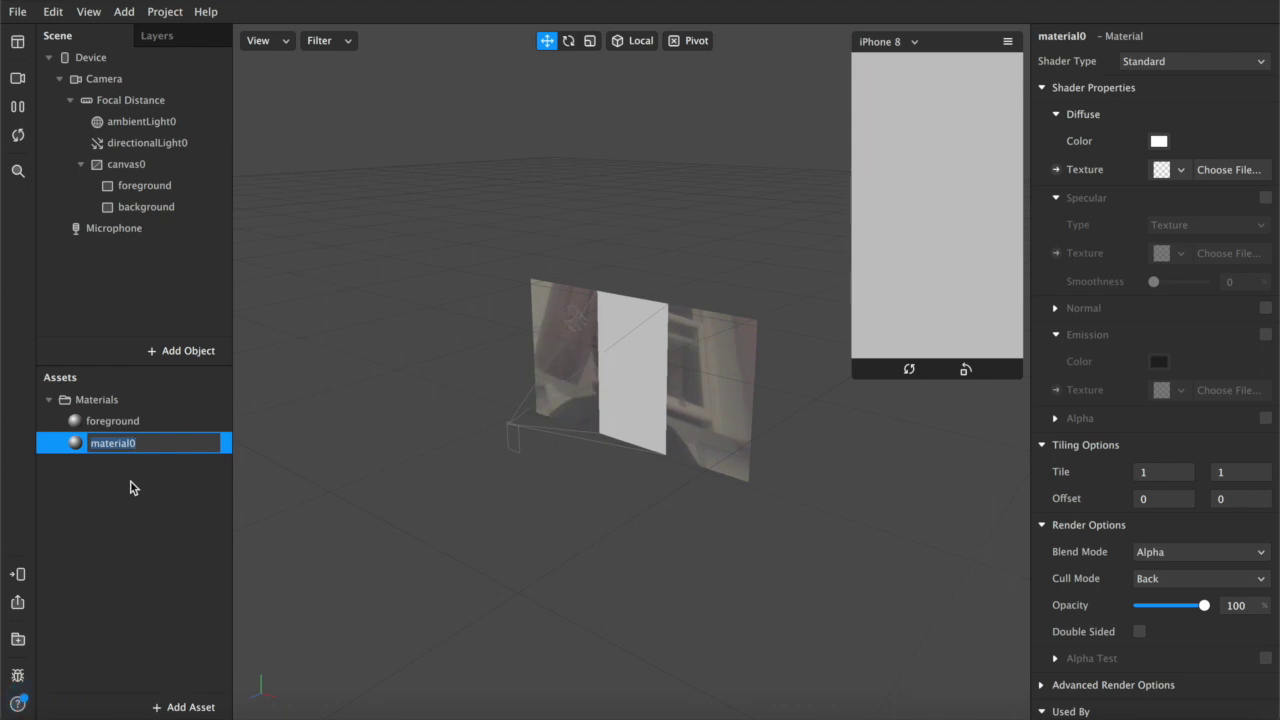
{"action": "type", "text": "background"}
{"action": "key", "text": "Return"}
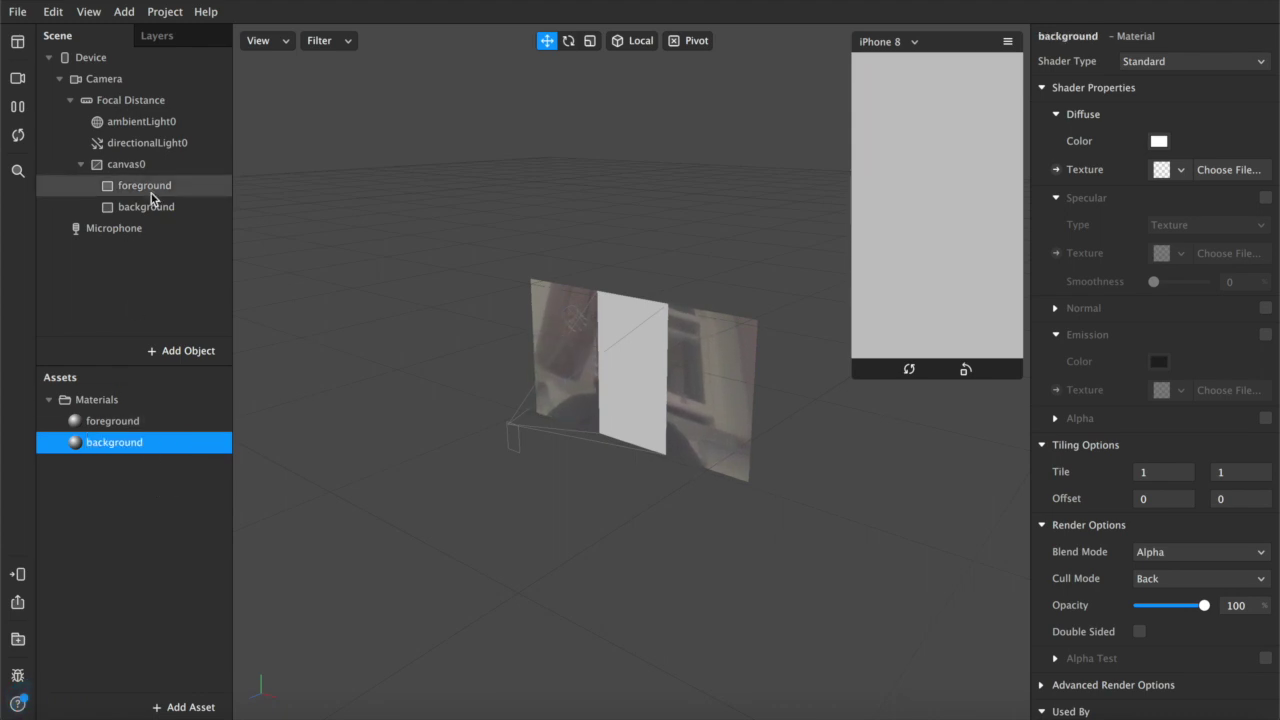
Add Person Segmentation and Texture Extraction outputs to the Camera.
{"action": "left_click", "coordinate": [111, 493]}
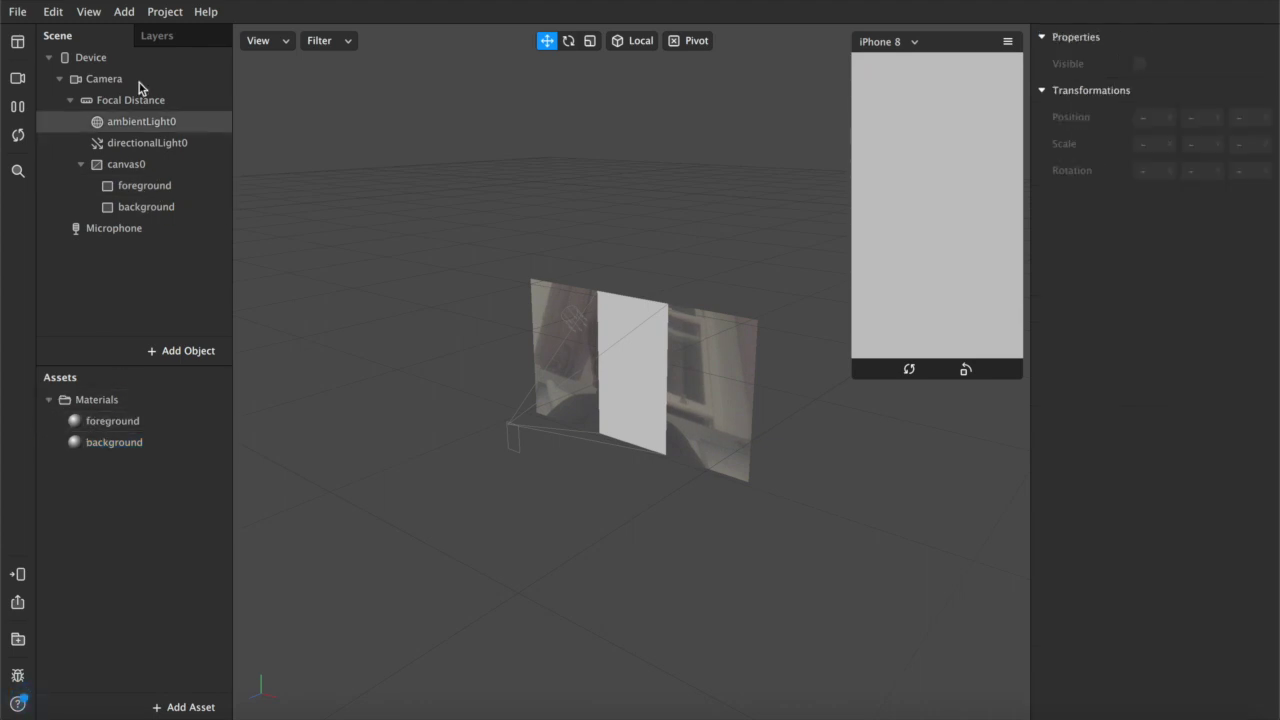
{"action": "left_click", "coordinate": [119, 81]}
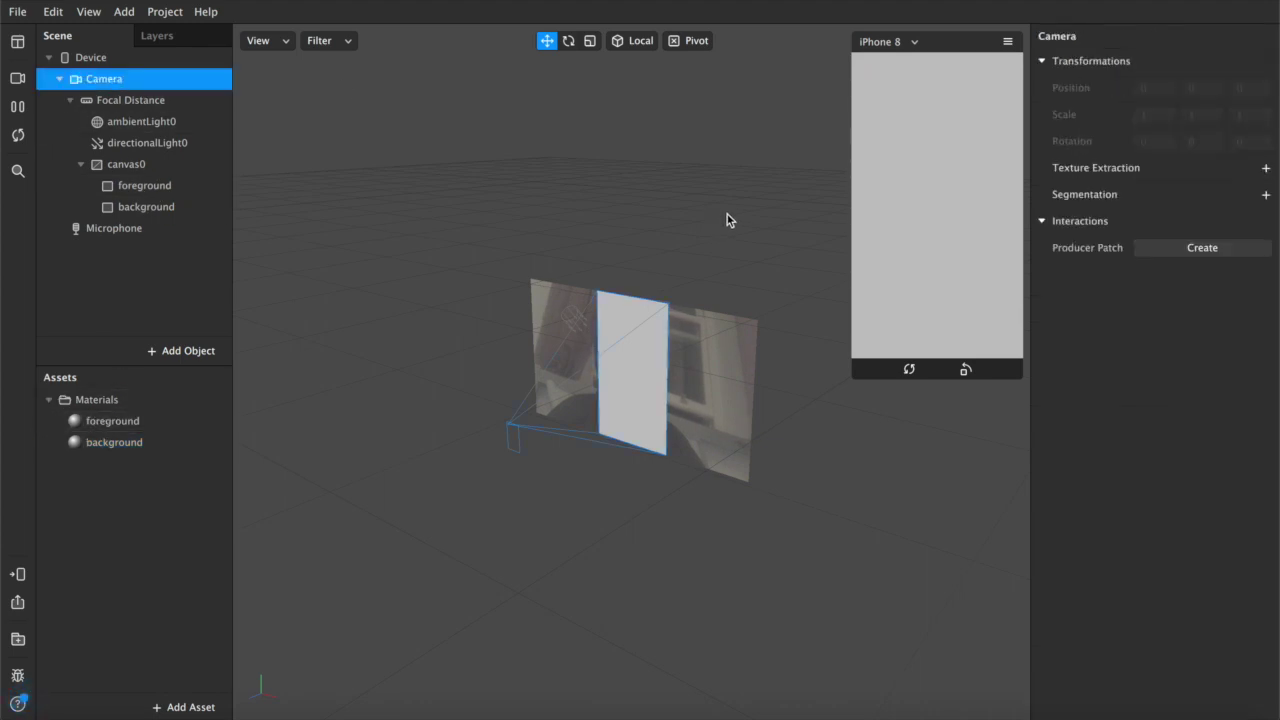
{"action": "left_click", "coordinate": [1266, 195]}
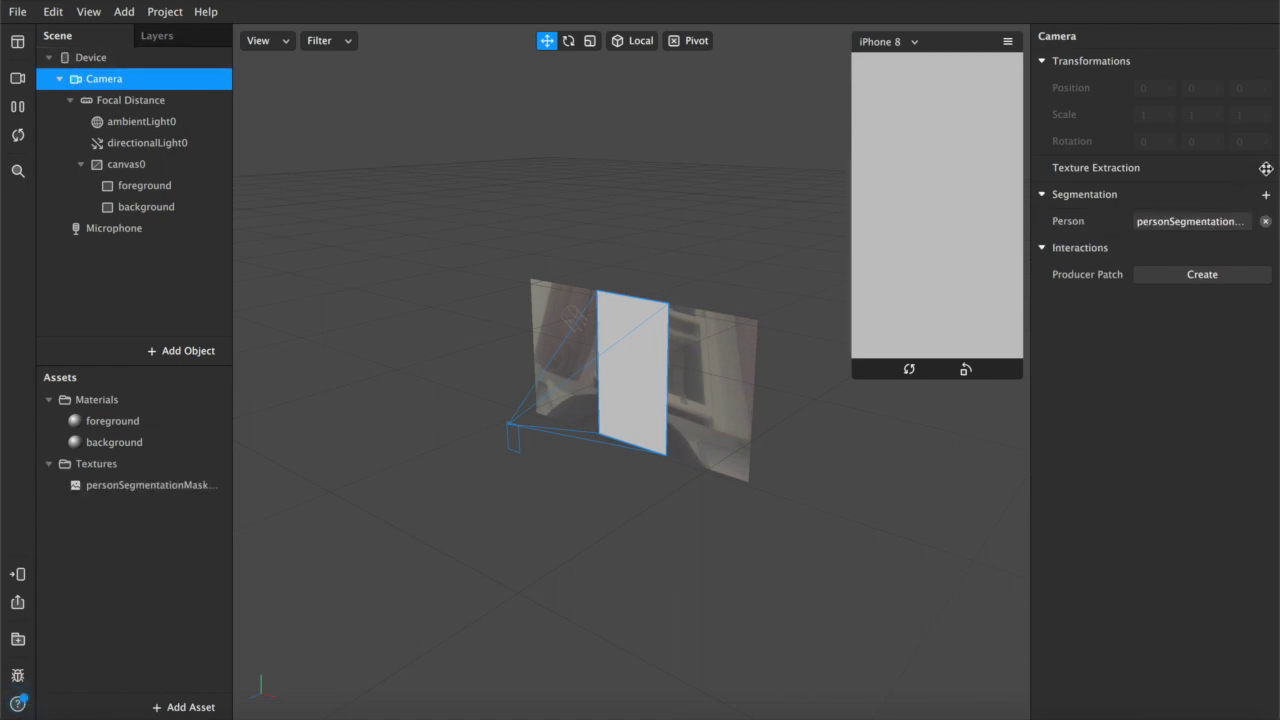
{"action": "left_click", "coordinate": [1266, 168]}
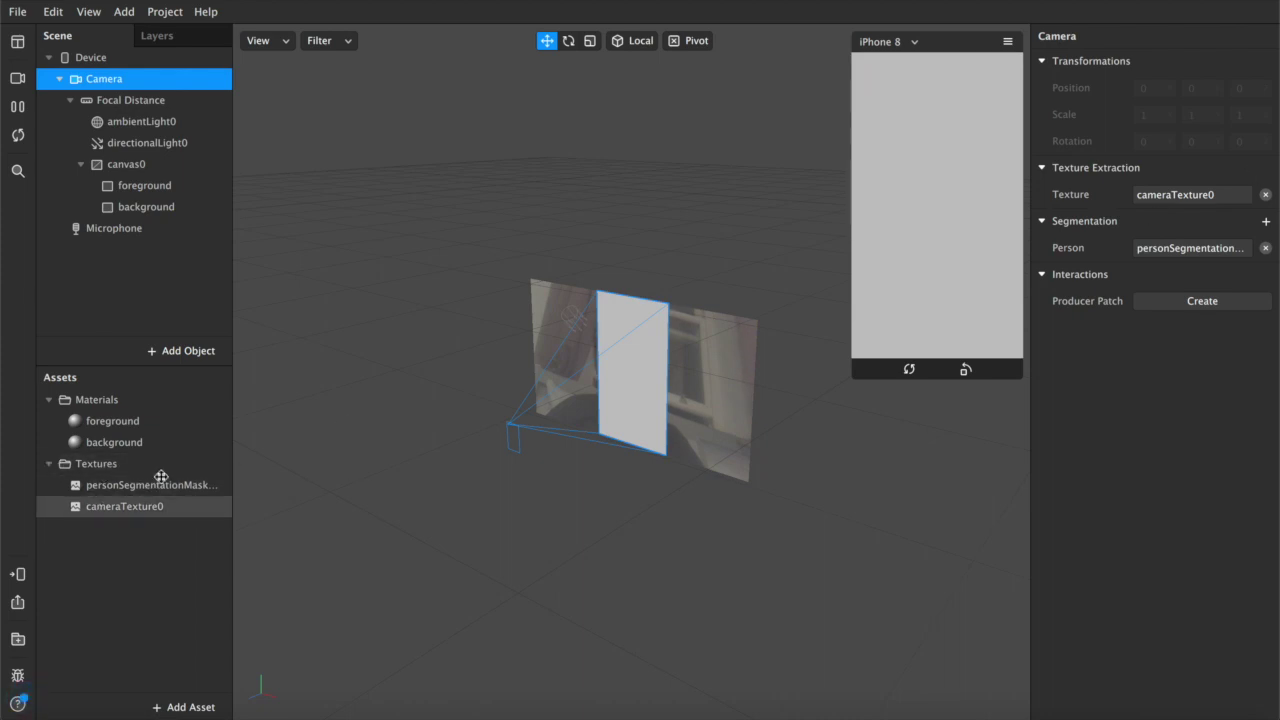
Set the foreground material's Diffuse Texture to cameraTexture0 and enable Alpha.
{"action": "left_click", "coordinate": [122, 422]}
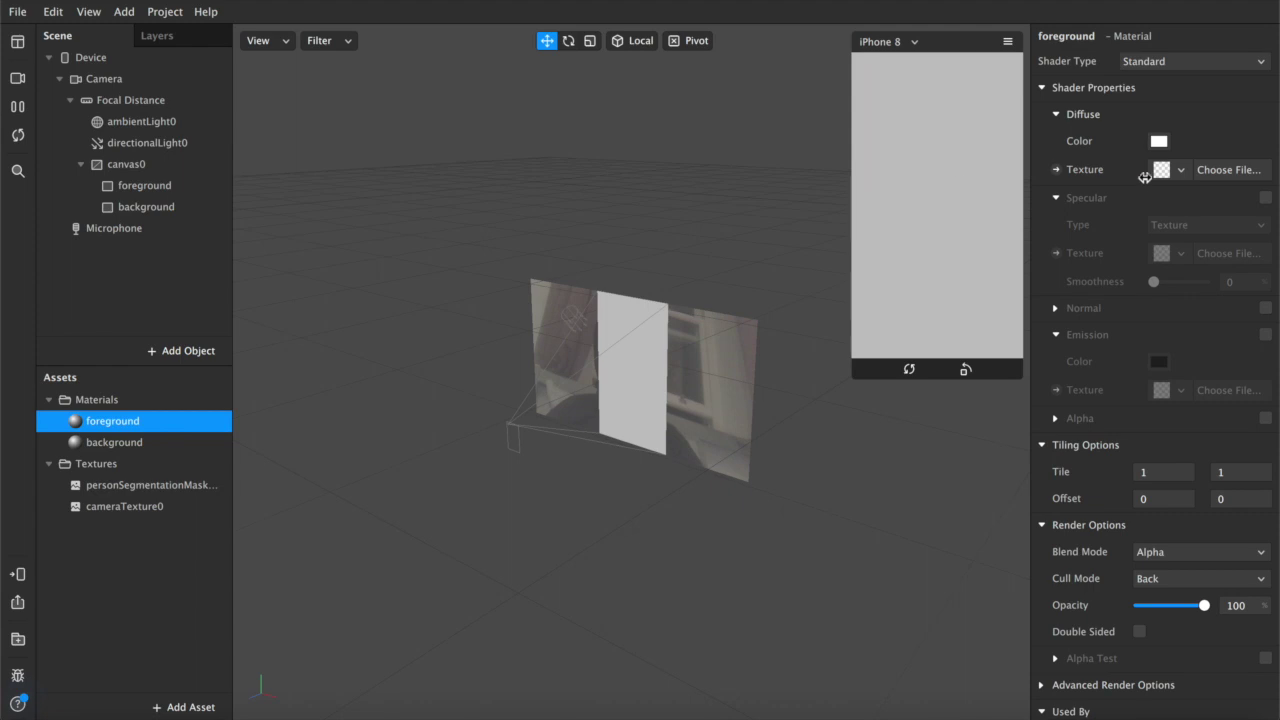
{"action": "left_click", "coordinate": [1170, 172]}
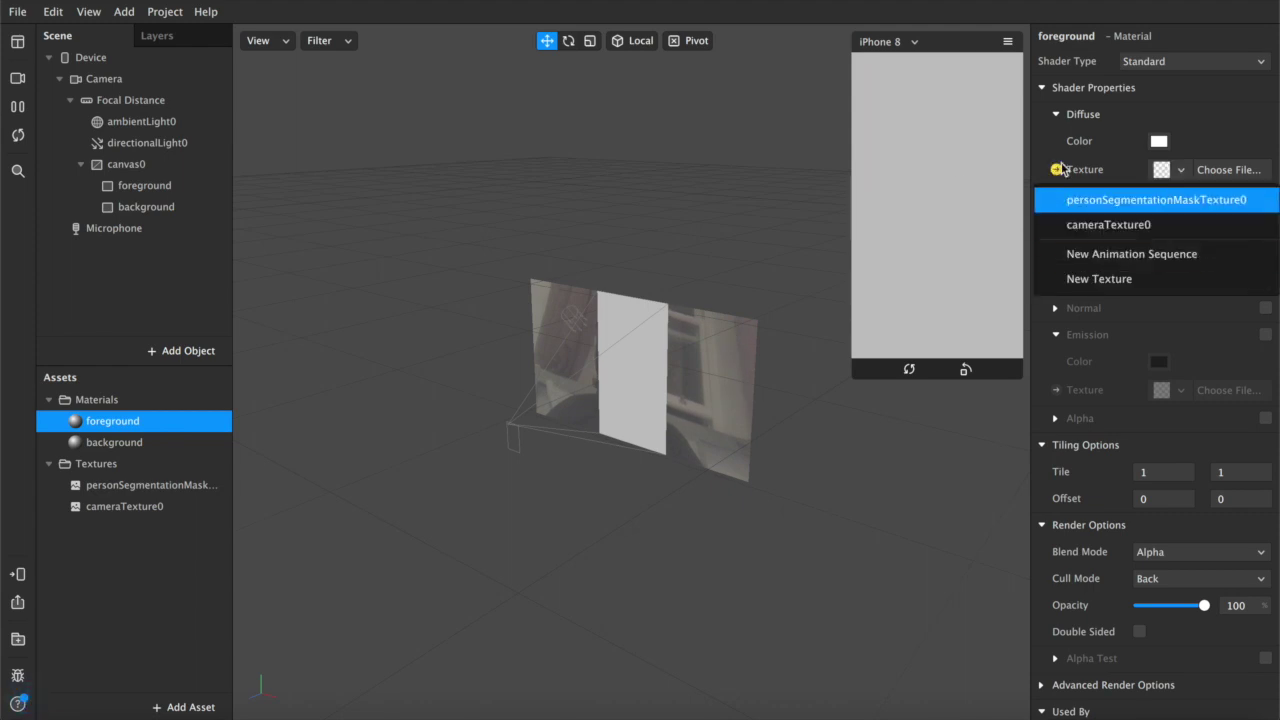
{"action": "left_click", "coordinate": [1100, 234]}
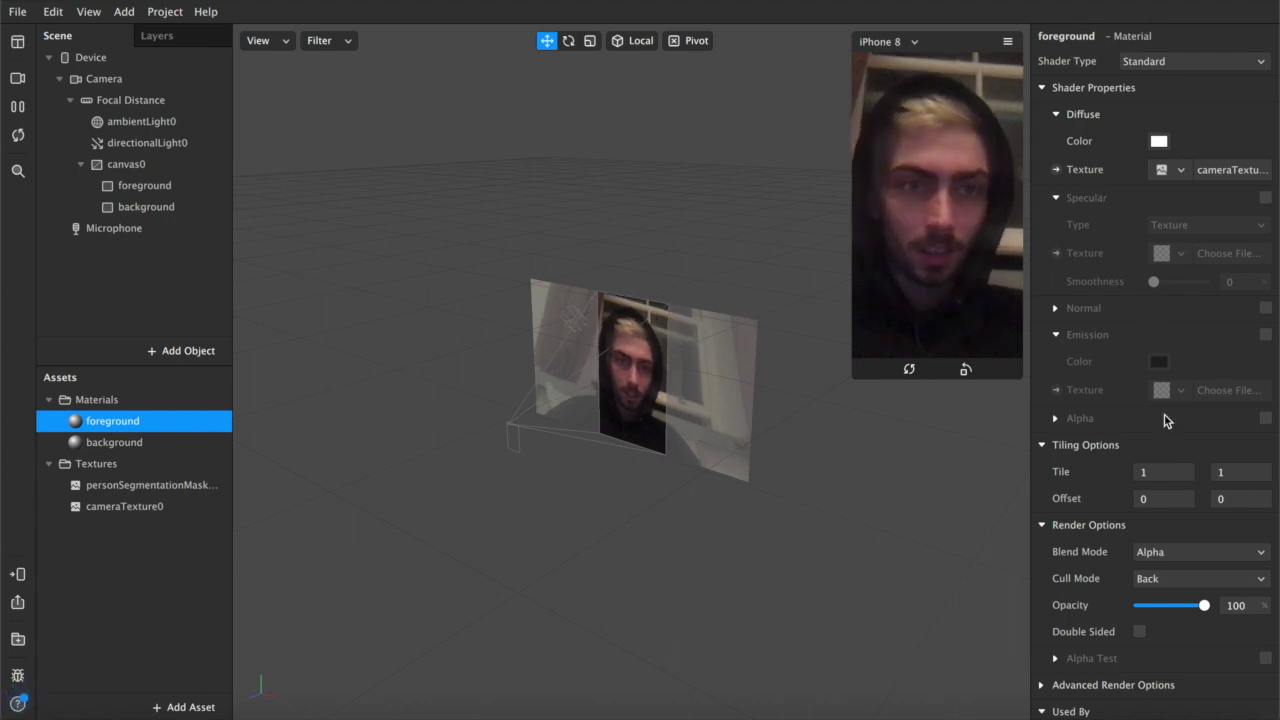
{"action": "left_click", "coordinate": [1266, 418]}
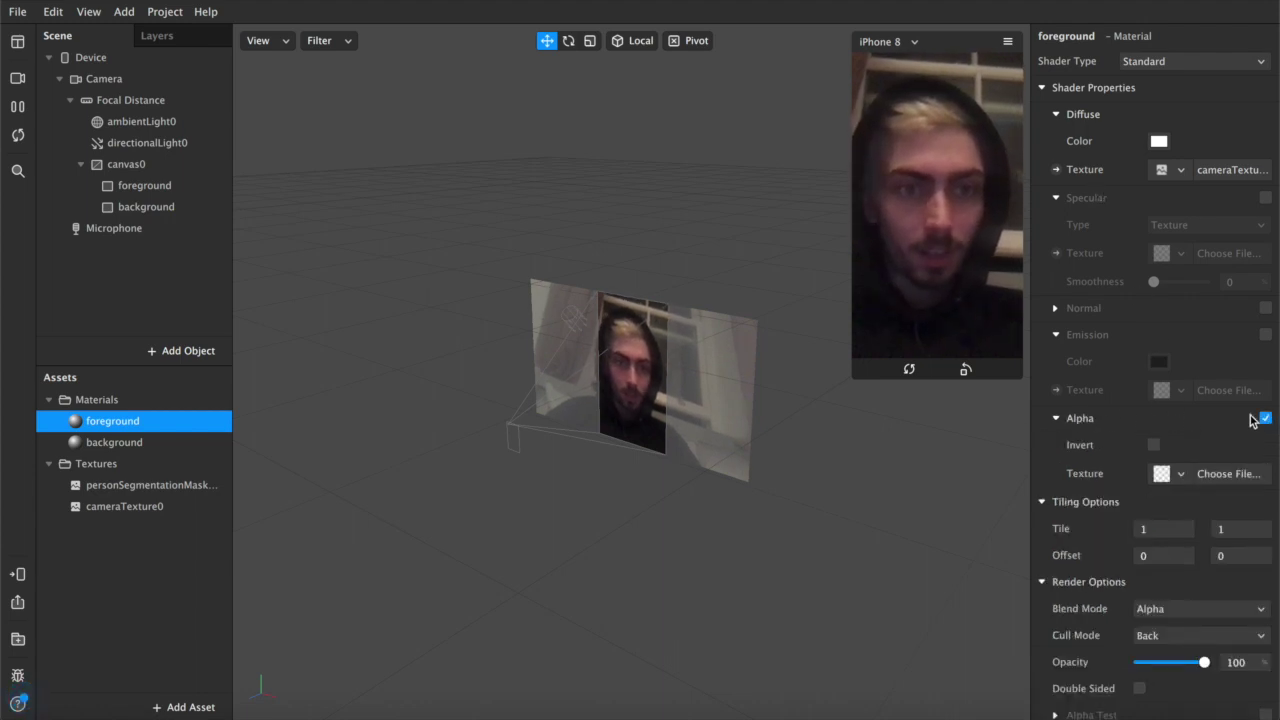
Mask foreground with personSegmentationMaskTexture0 and test background material opacity at 0.
{"action": "left_click", "coordinate": [1180, 473]}
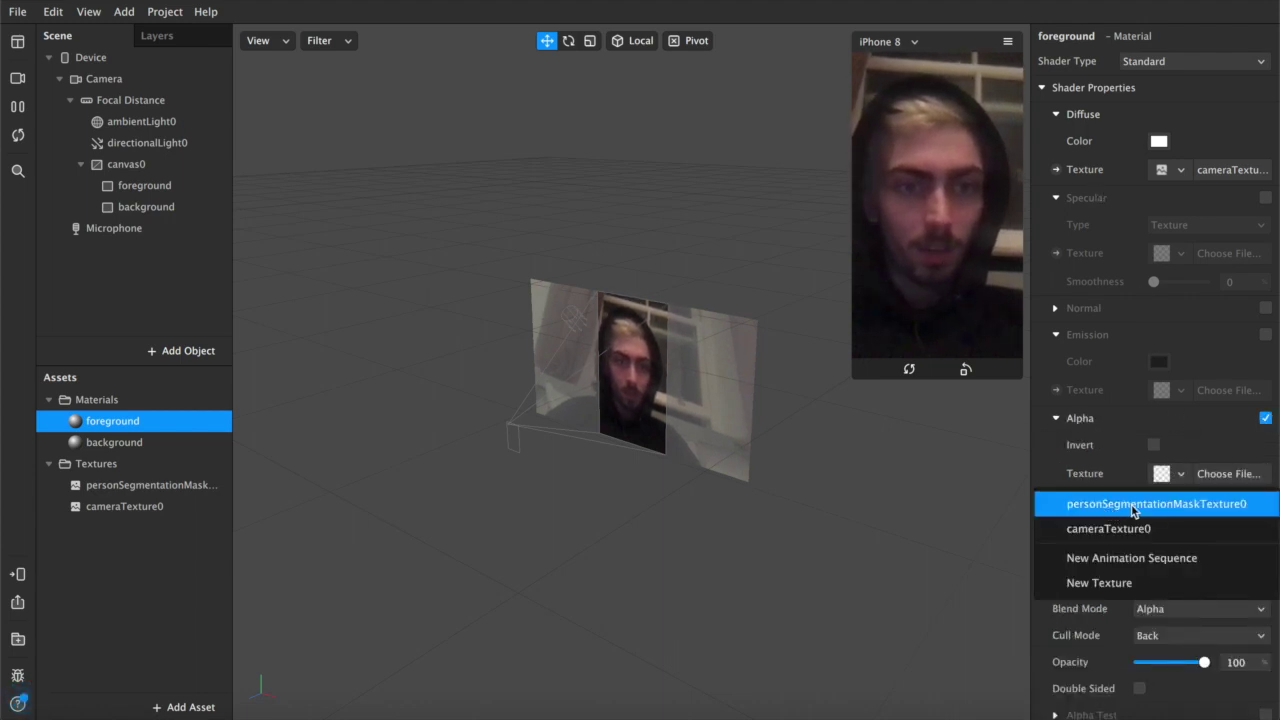
{"action": "left_click", "coordinate": [1140, 504]}
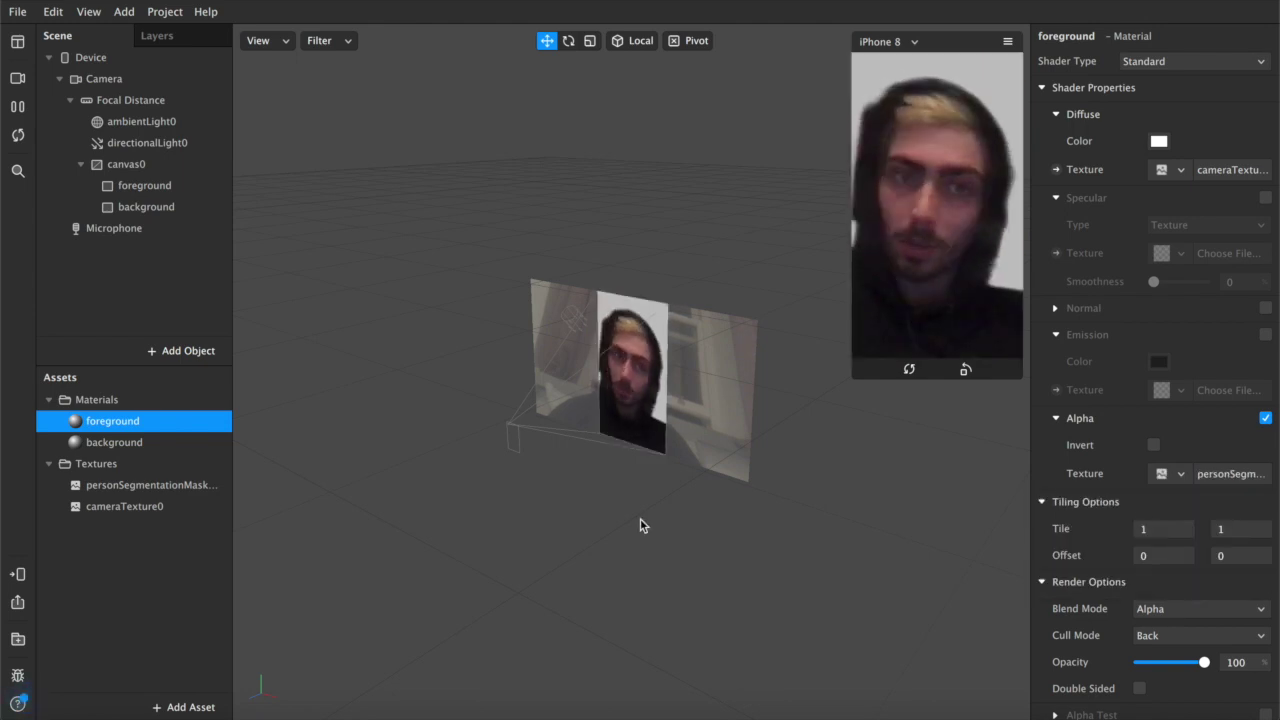
{"action": "left_click", "coordinate": [101, 442]}
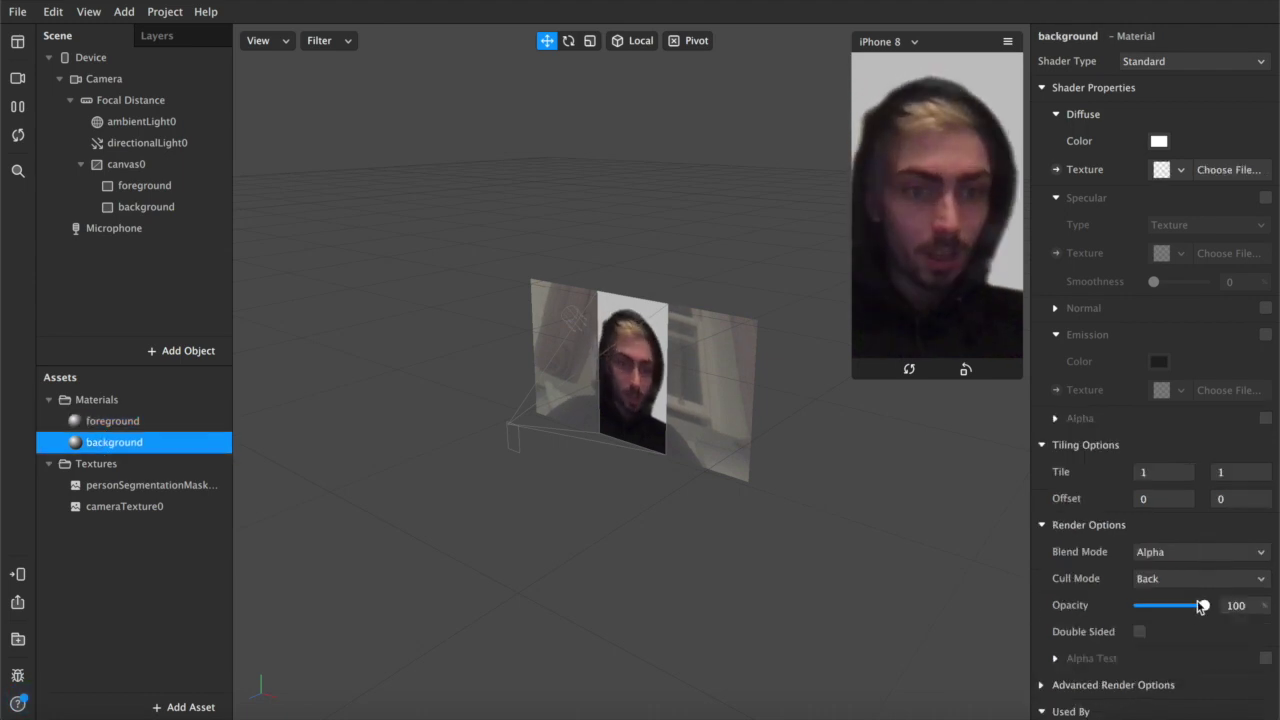
{"action": "left_click_drag", "start_coordinate": [1204, 607], "coordinate": [1098, 604]}
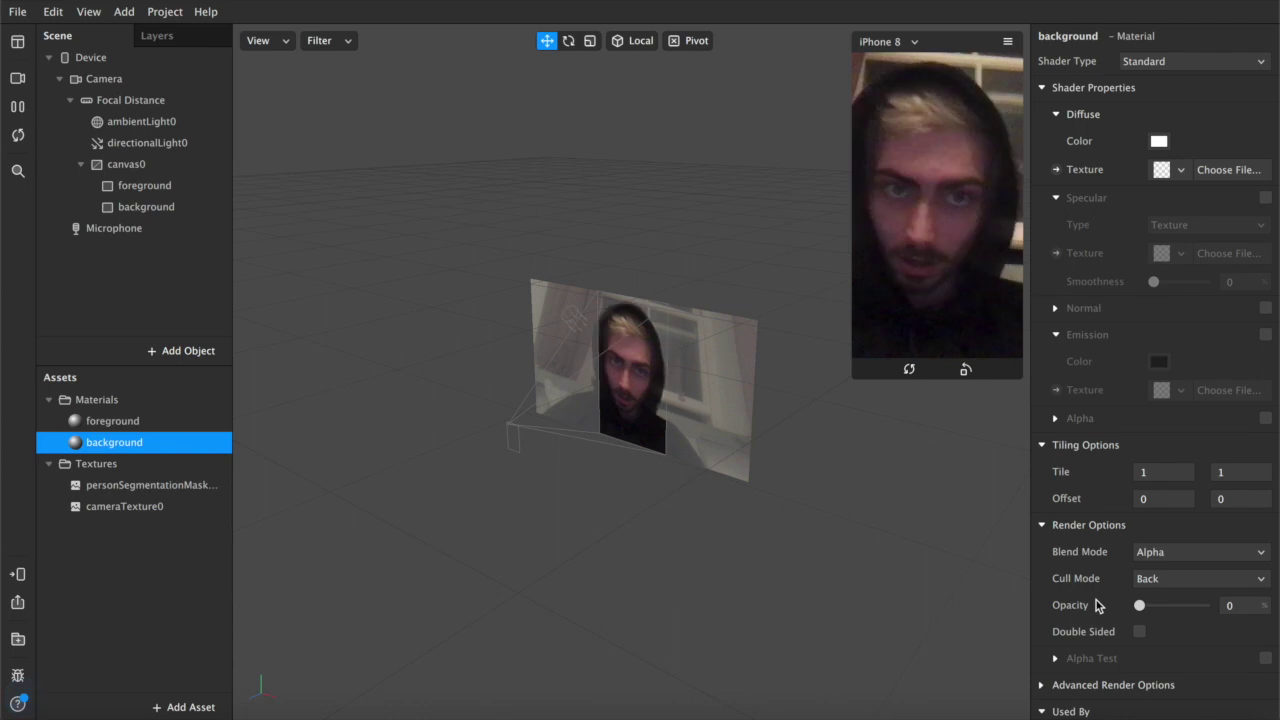
Resize the phone preview and restore the background material's opacity to 100.
{"action": "left_click_drag", "start_coordinate": [852, 377], "coordinate": [700, 526]}
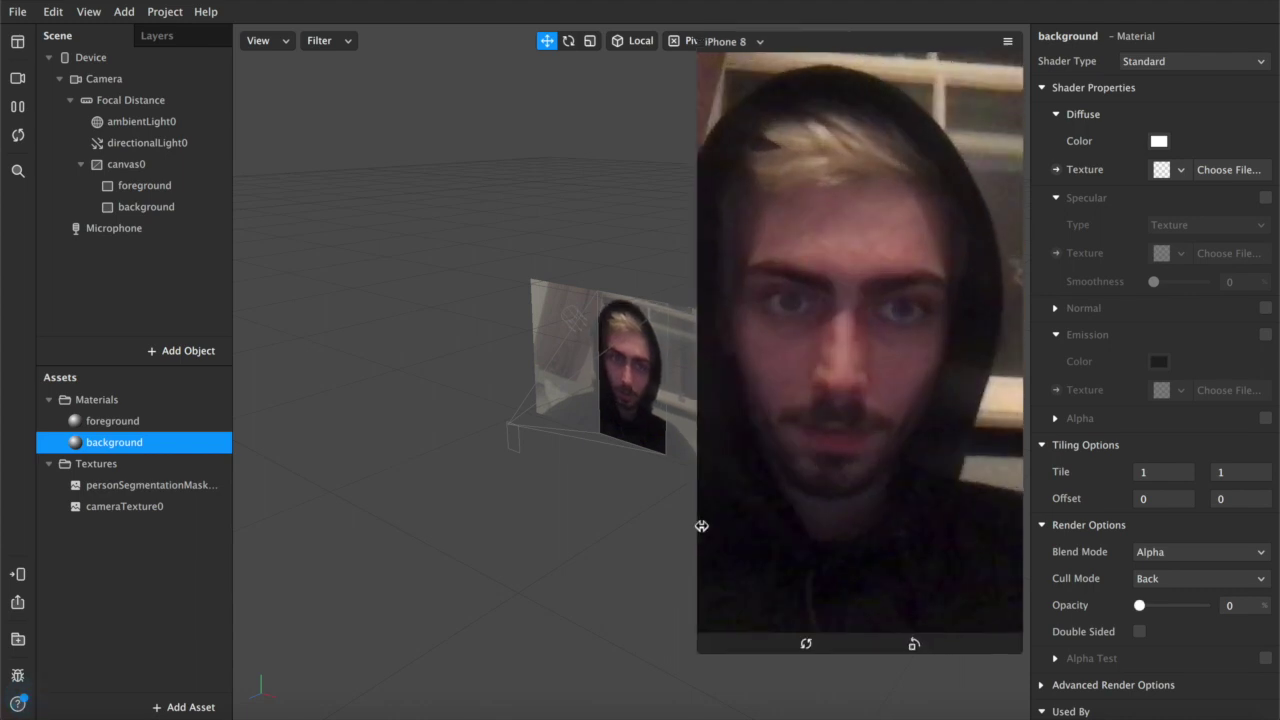
{"action": "left_click_drag", "start_coordinate": [838, 346], "coordinate": [914, 256]}
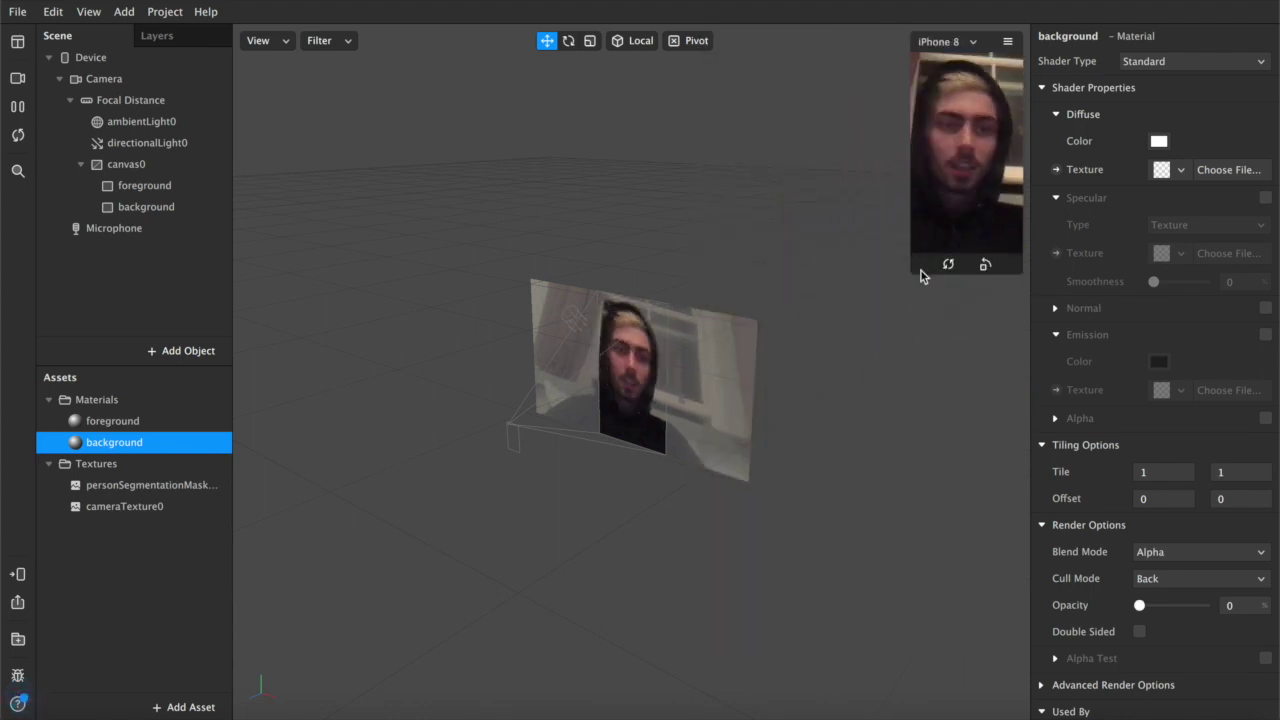
{"action": "left_click_drag", "start_coordinate": [832, 328], "coordinate": [845, 345]}
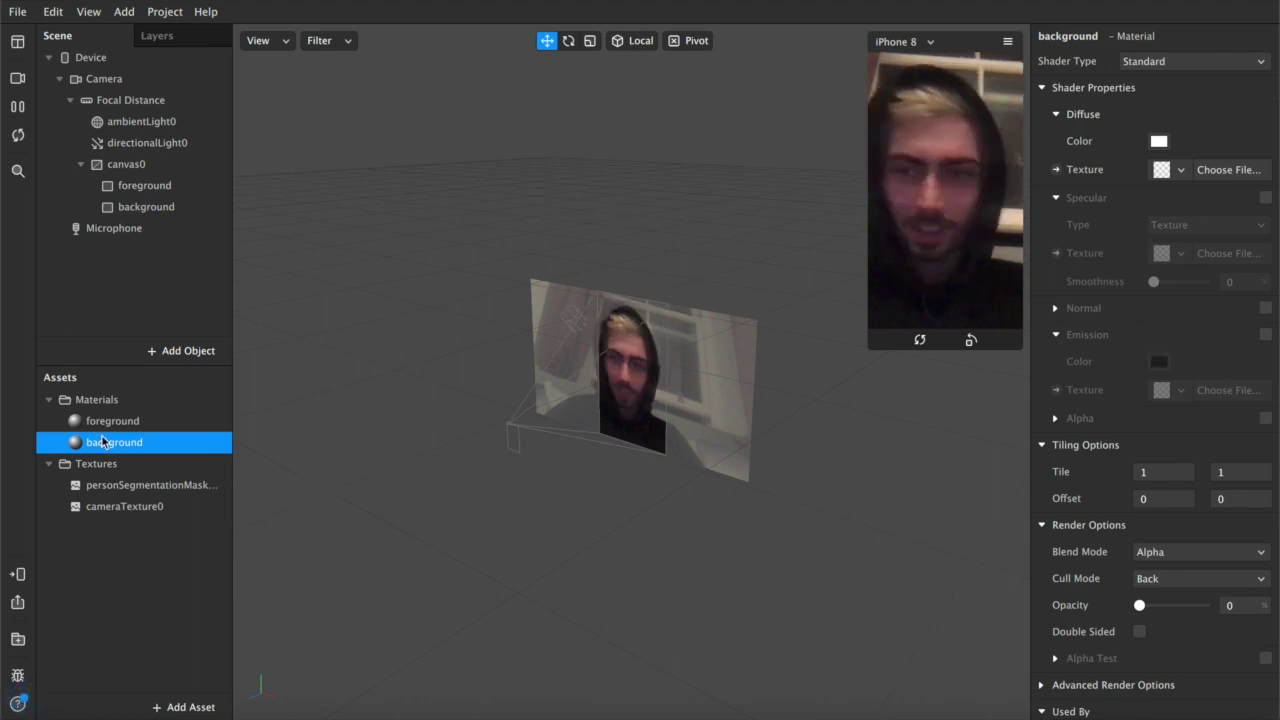
{"action": "left_click_drag", "start_coordinate": [1140, 605], "coordinate": [1272, 610]}
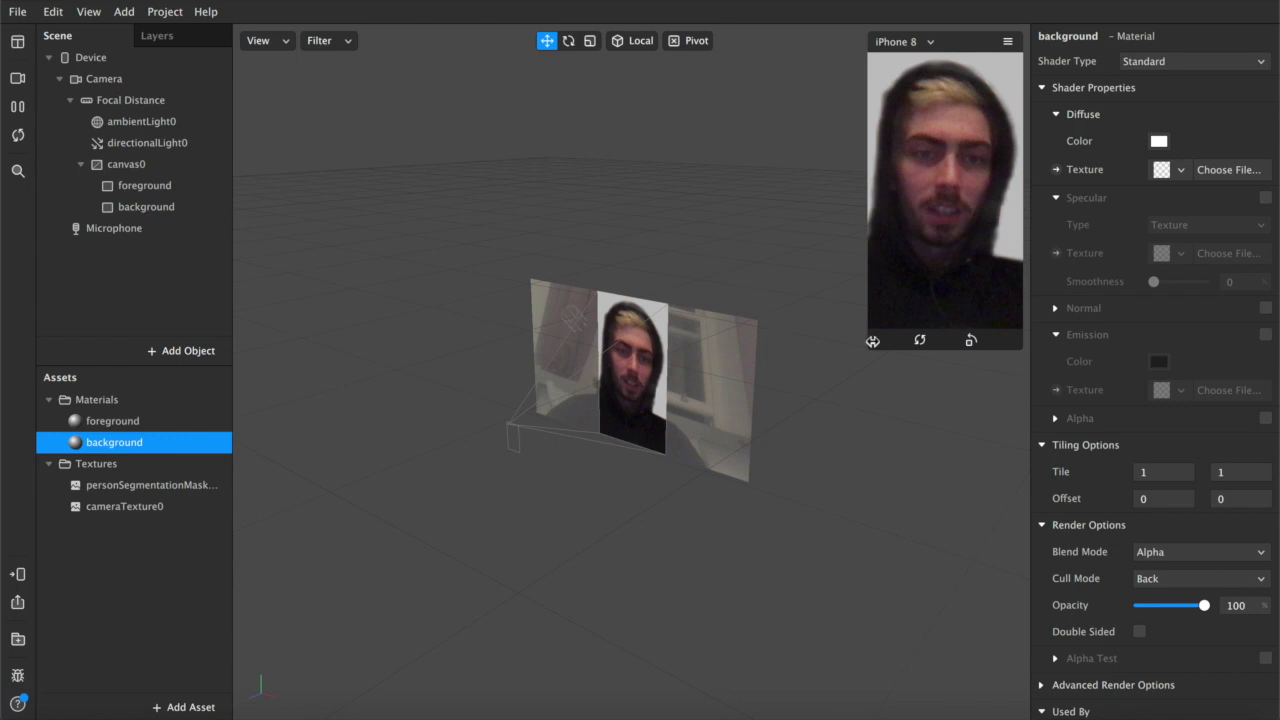
{"action": "left_click_drag", "start_coordinate": [868, 347], "coordinate": [747, 366]}
Show the Patch Editor and drag cameraTexture0 from Assets into it as a node.
{"action": "left_click", "coordinate": [160, 529]}
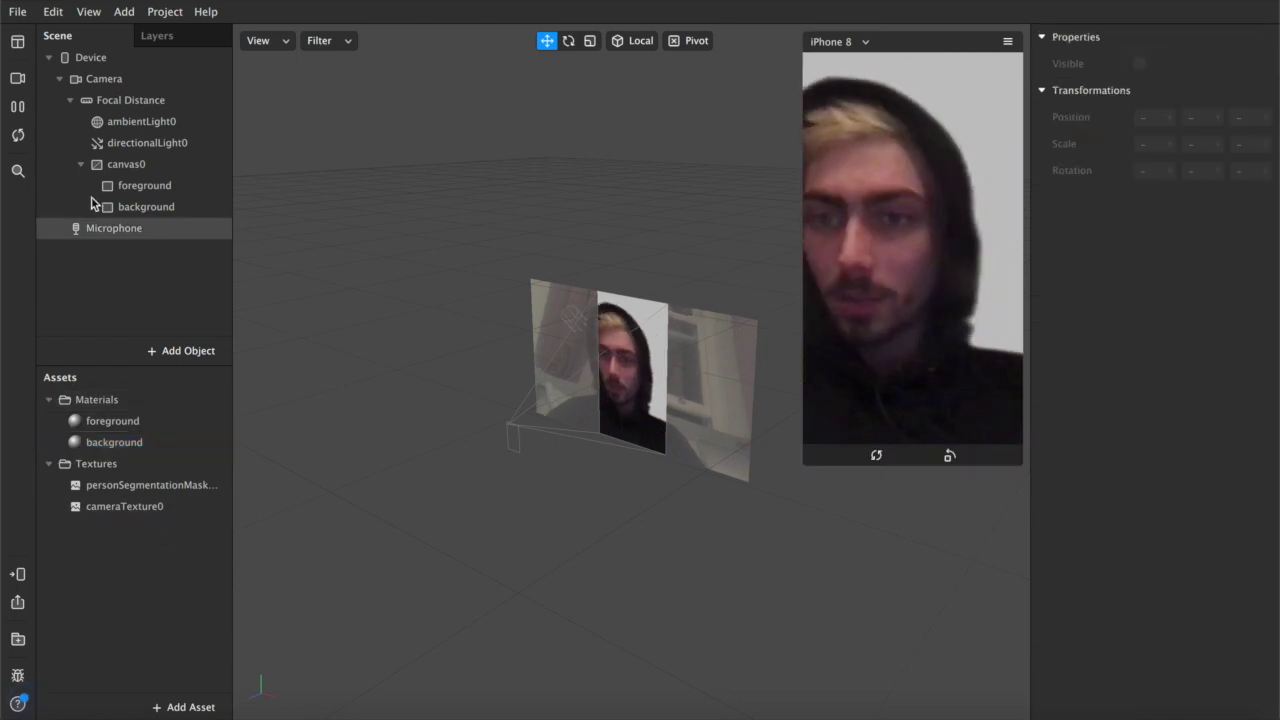
{"action": "left_click", "coordinate": [95, 14]}
{"action": "left_click", "coordinate": [120, 40]}
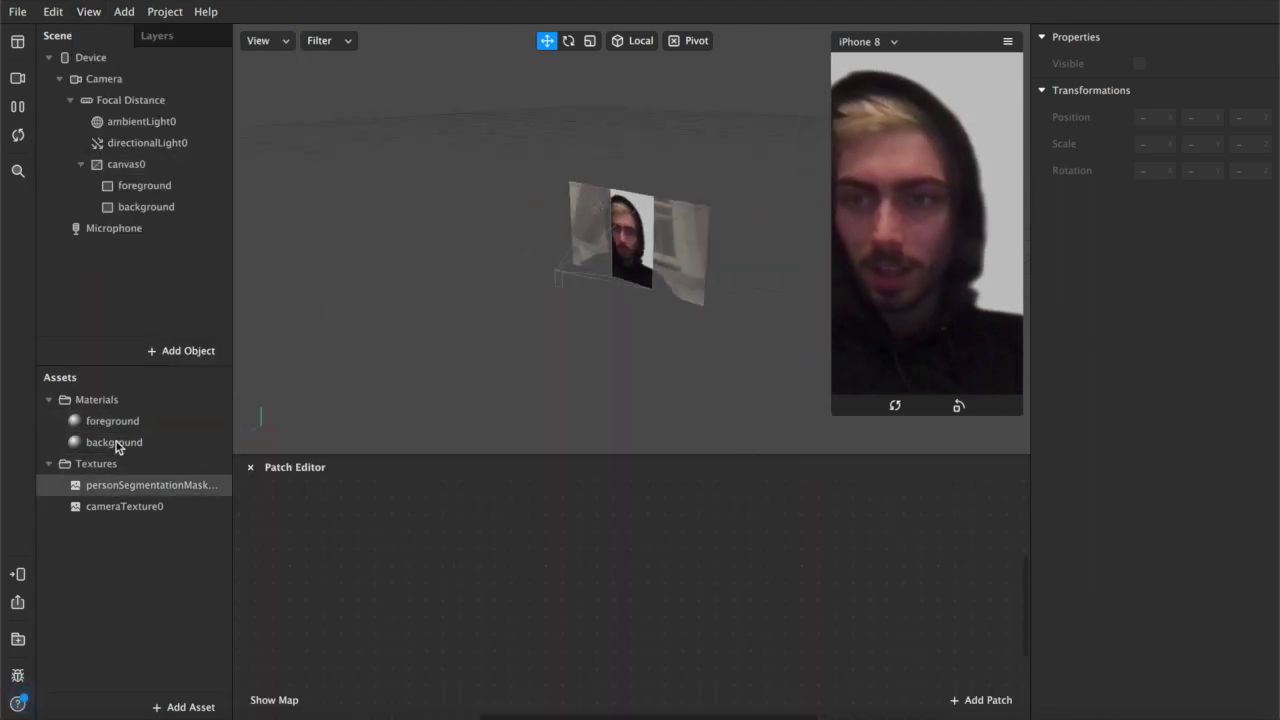
{"action": "left_click_drag", "start_coordinate": [121, 503], "coordinate": [333, 518]}
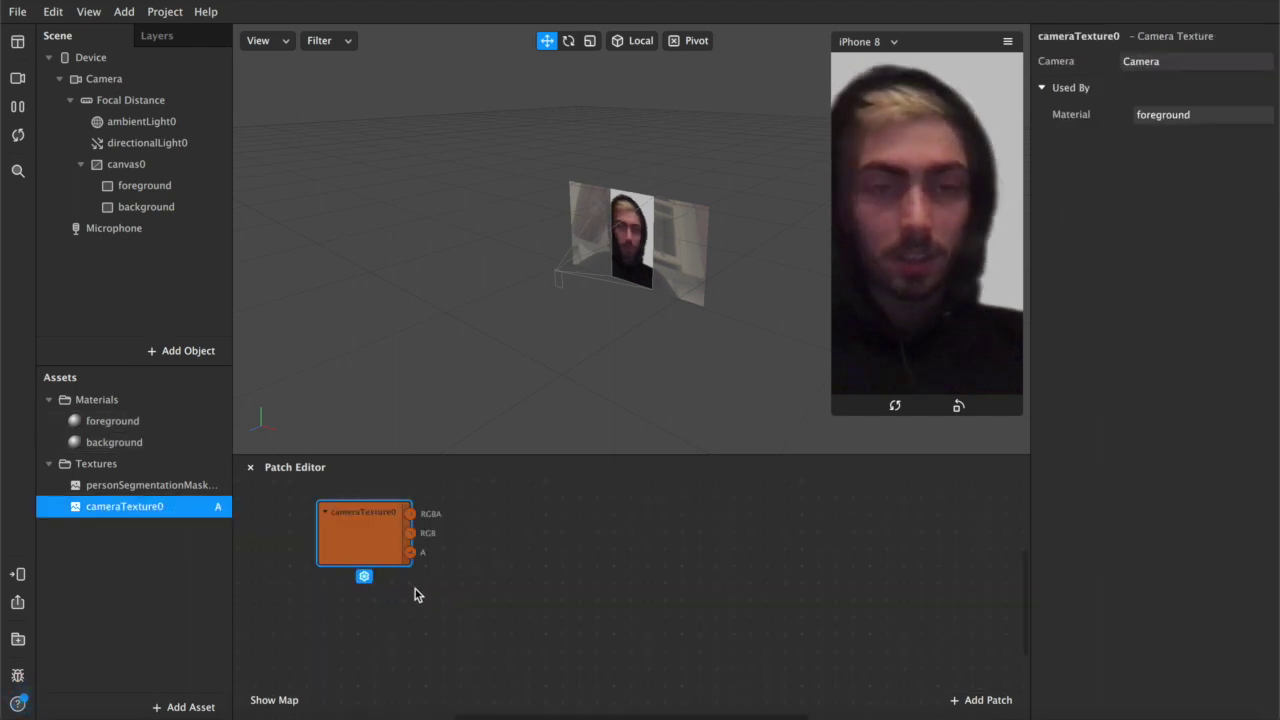
{"action": "left_click", "coordinate": [501, 588]}
{"action": "left_click", "coordinate": [357, 535]}
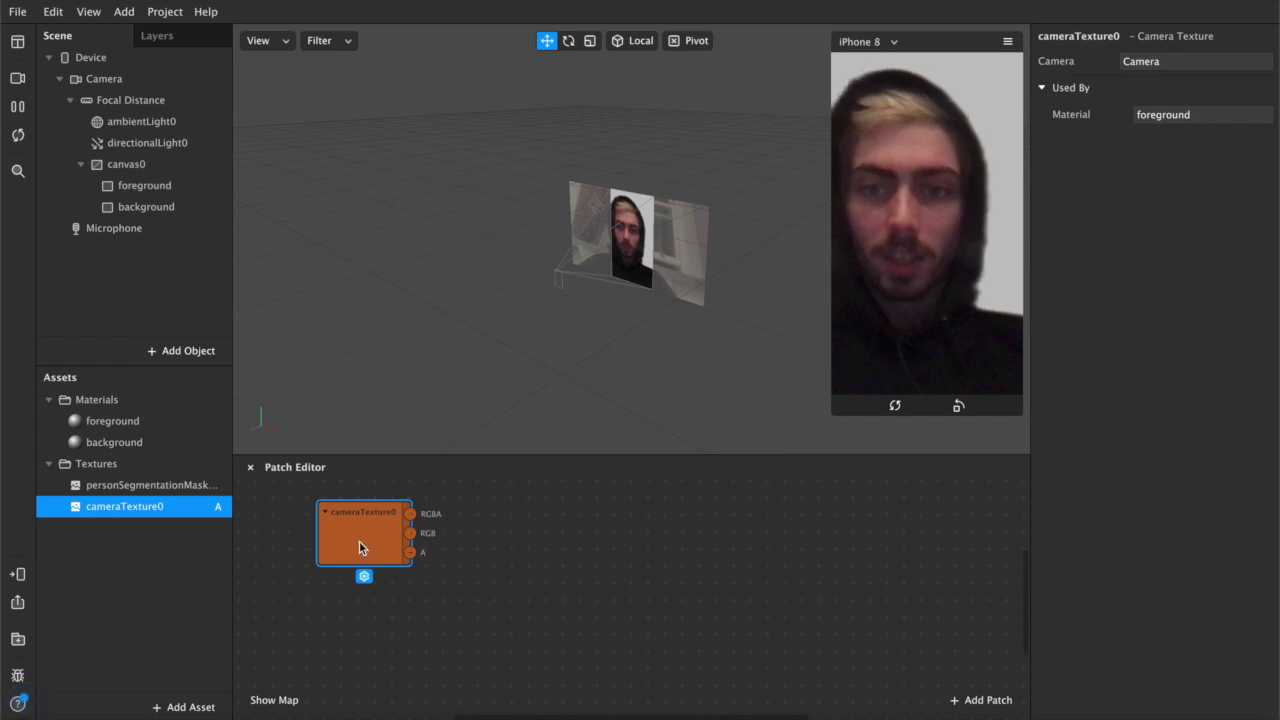
{"action": "left_click", "coordinate": [571, 531]}
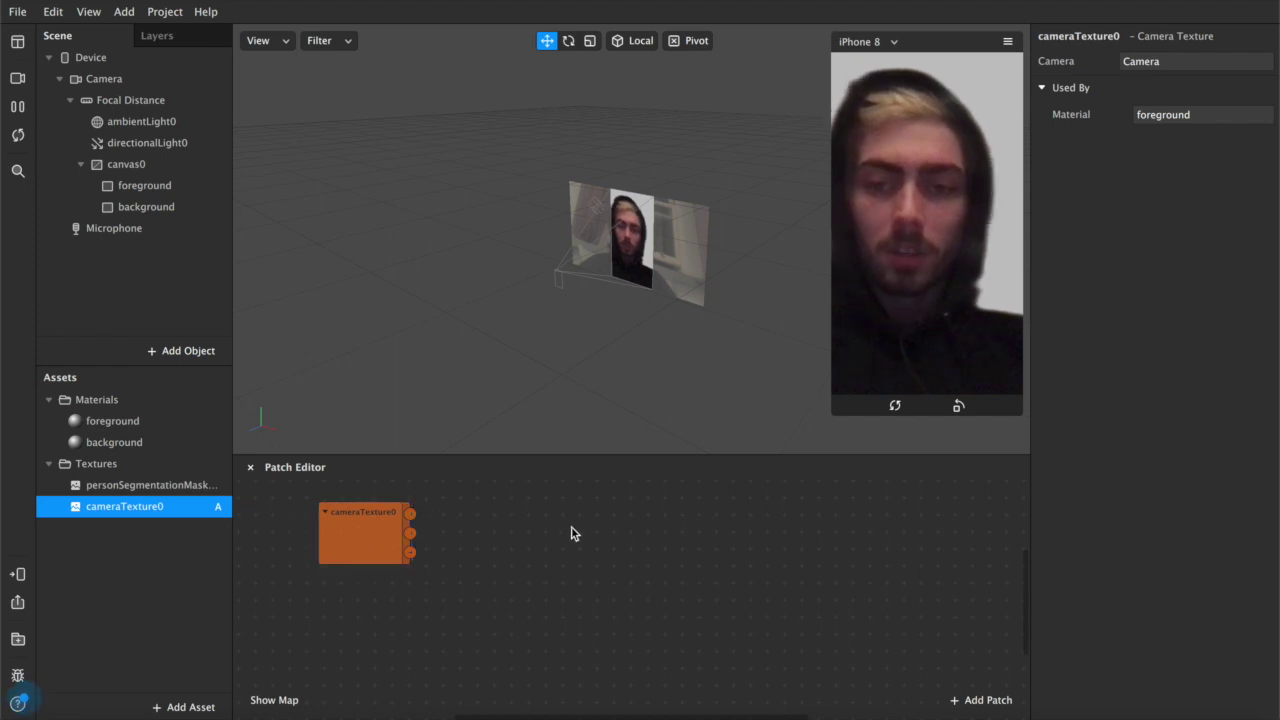
Import the free Luminance patch from the AR Library's Patch Assets into the Untitled project.
{"action": "left_click", "coordinate": [180, 707]}
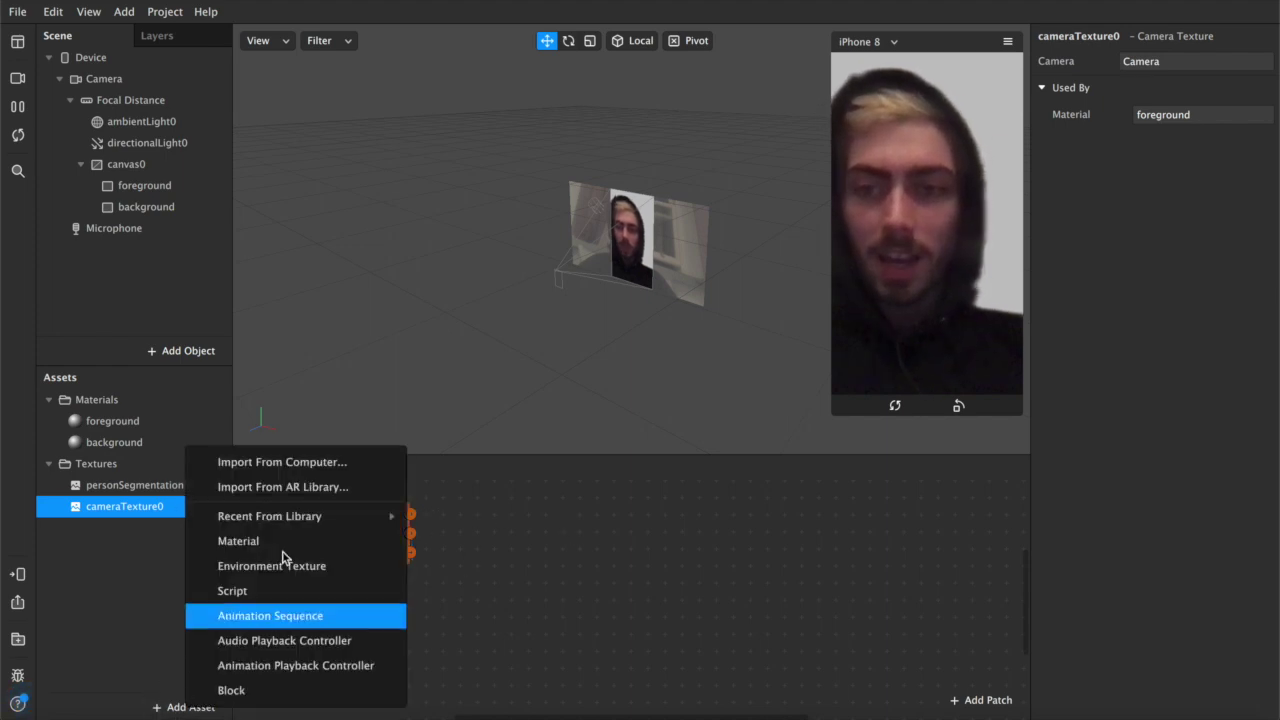
{"action": "left_click", "coordinate": [300, 494]}
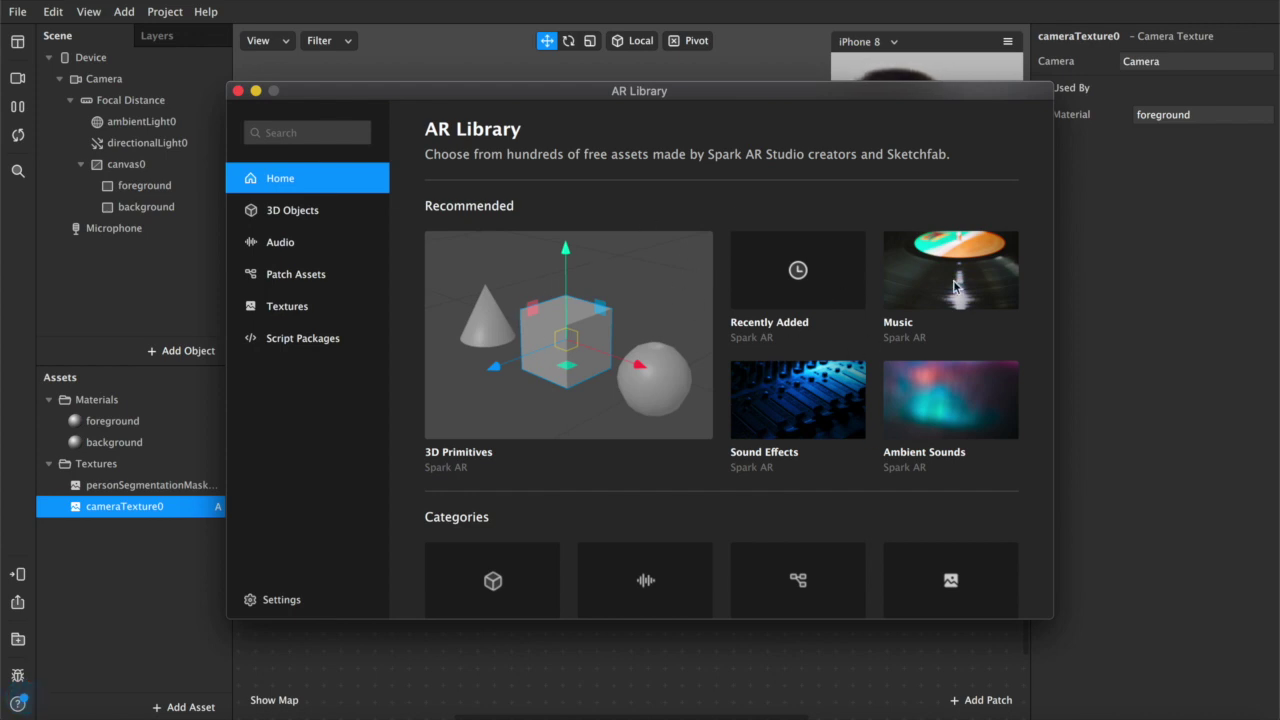
{"action": "left_click", "coordinate": [313, 280]}
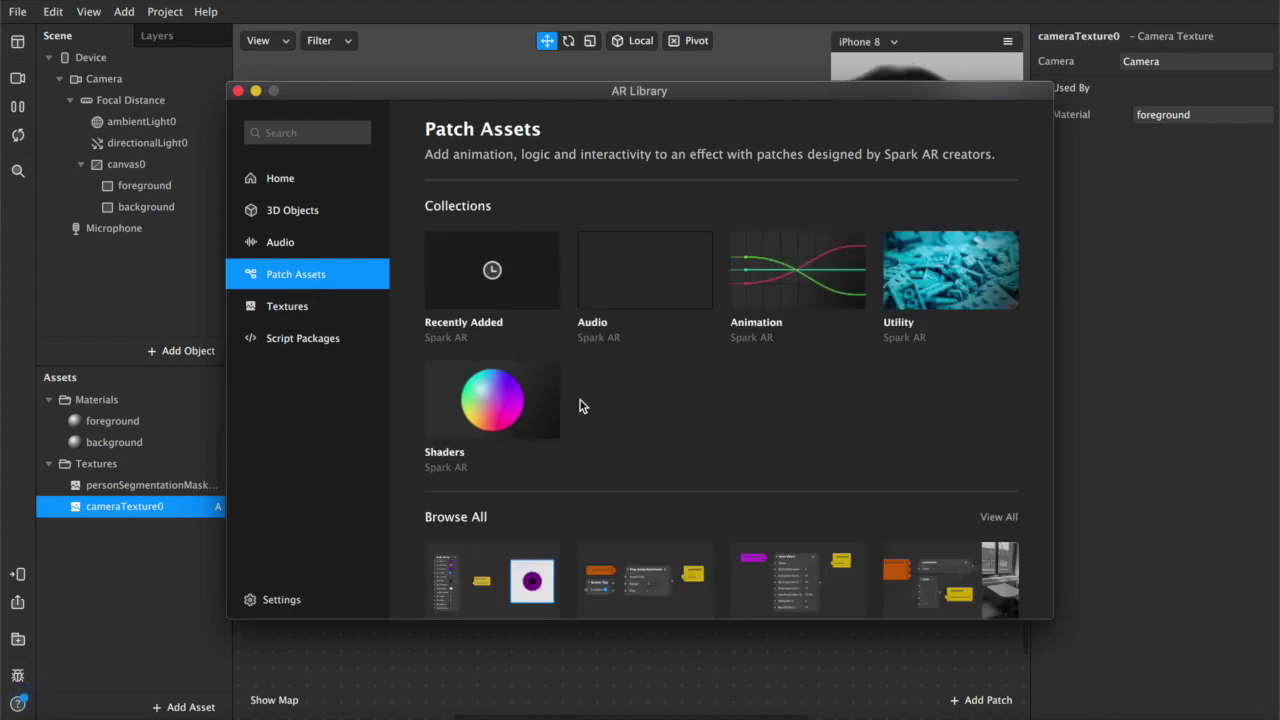
{"action": "scroll", "coordinate": [586, 443], "scroll_direction": "down", "scroll_amount": 2}
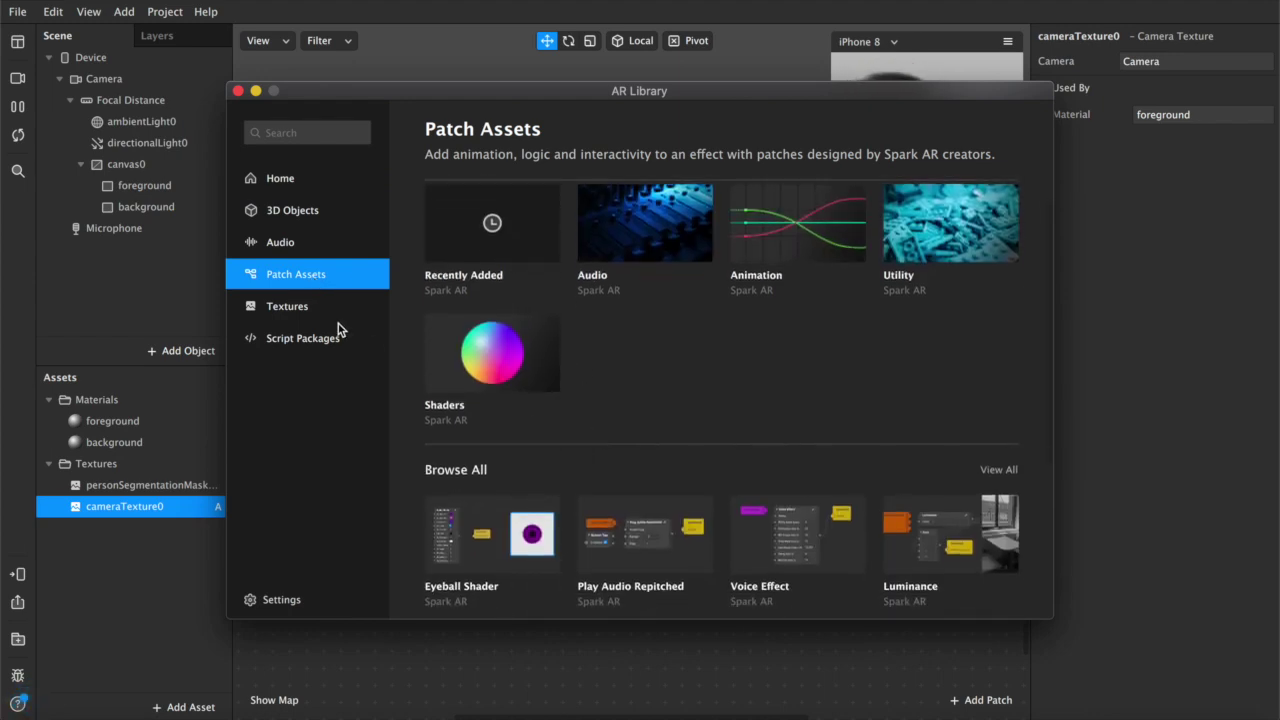
{"action": "scroll", "coordinate": [792, 389], "scroll_direction": "down", "scroll_amount": 5}
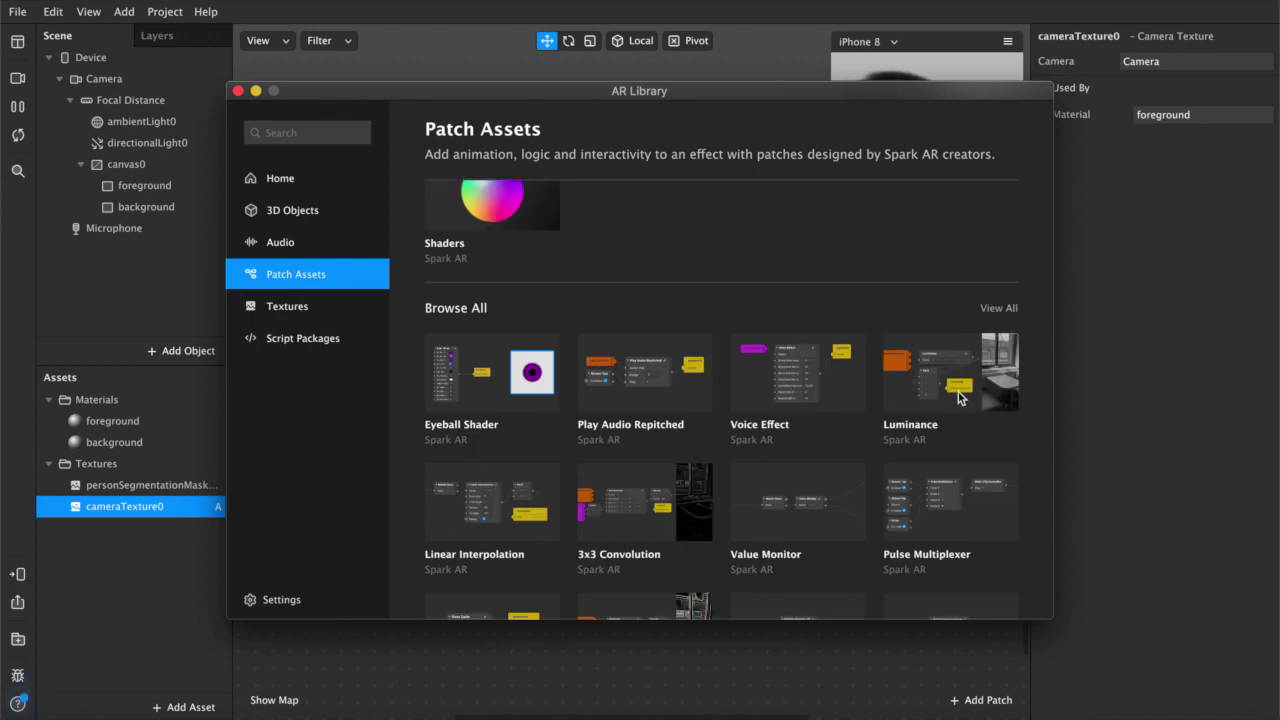
{"action": "left_click", "coordinate": [903, 429]}
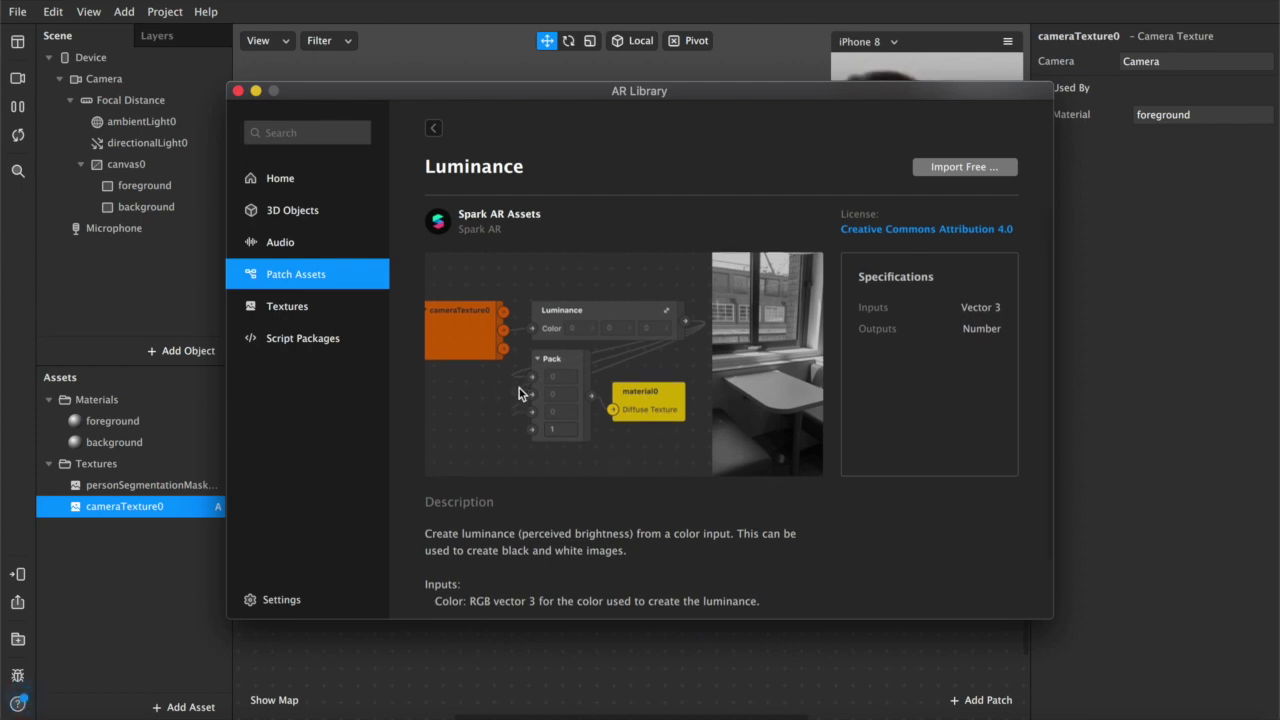
{"action": "scroll", "coordinate": [519, 393], "scroll_direction": "down", "scroll_amount": 1}
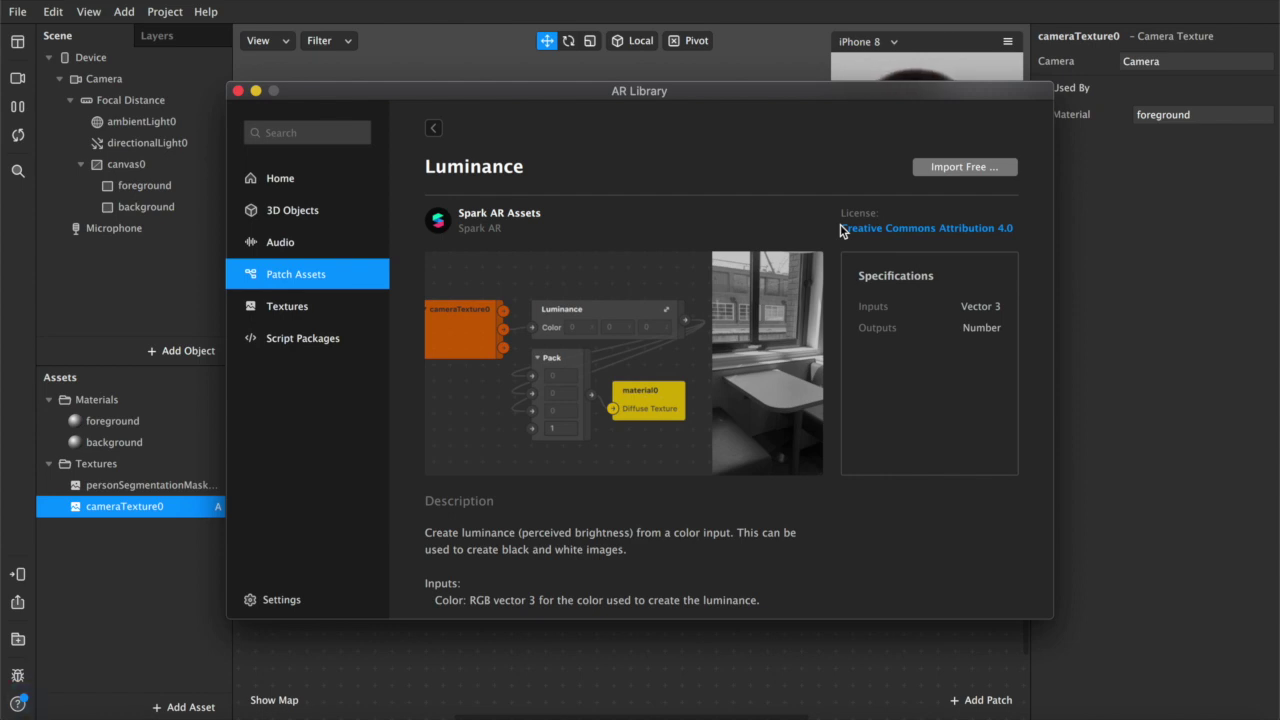
{"action": "left_click", "coordinate": [943, 168]}
{"action": "left_click", "coordinate": [942, 184]}
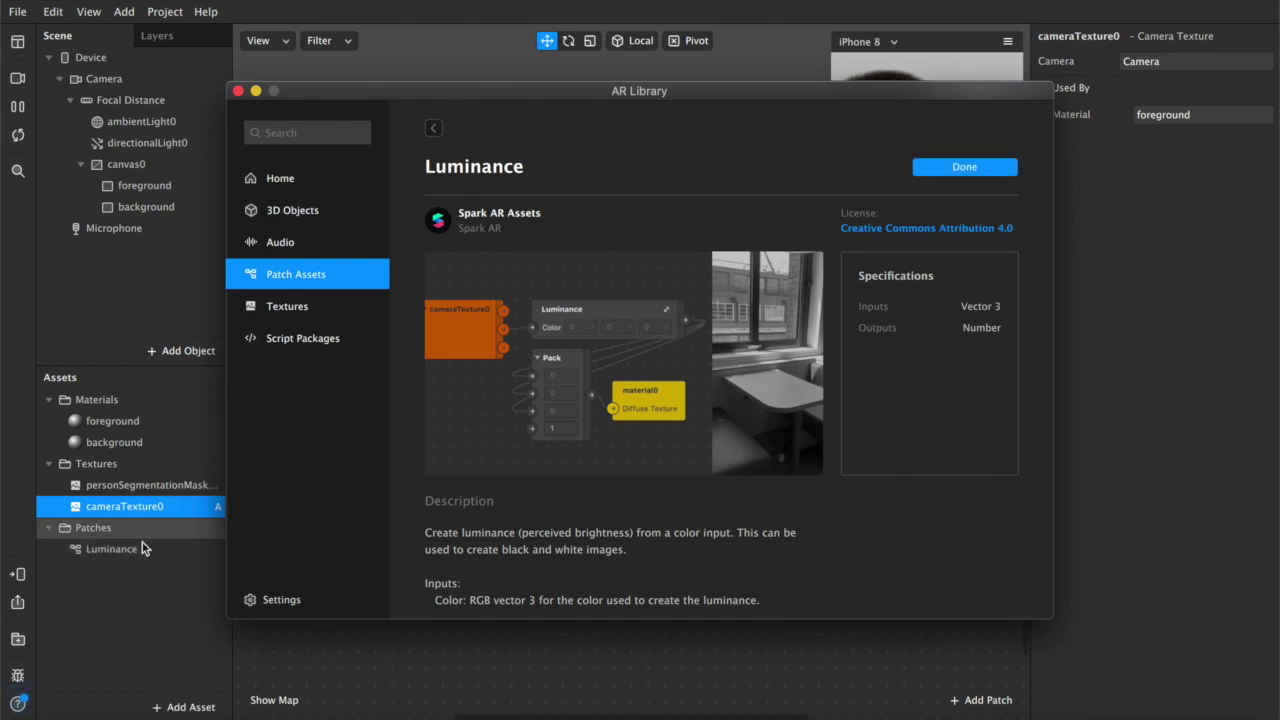
{"action": "left_click", "coordinate": [140, 578]}
Add a Luminance node and connect cameraTexture0's RGB output to its Color input.
{"action": "left_click", "coordinate": [112, 550]}
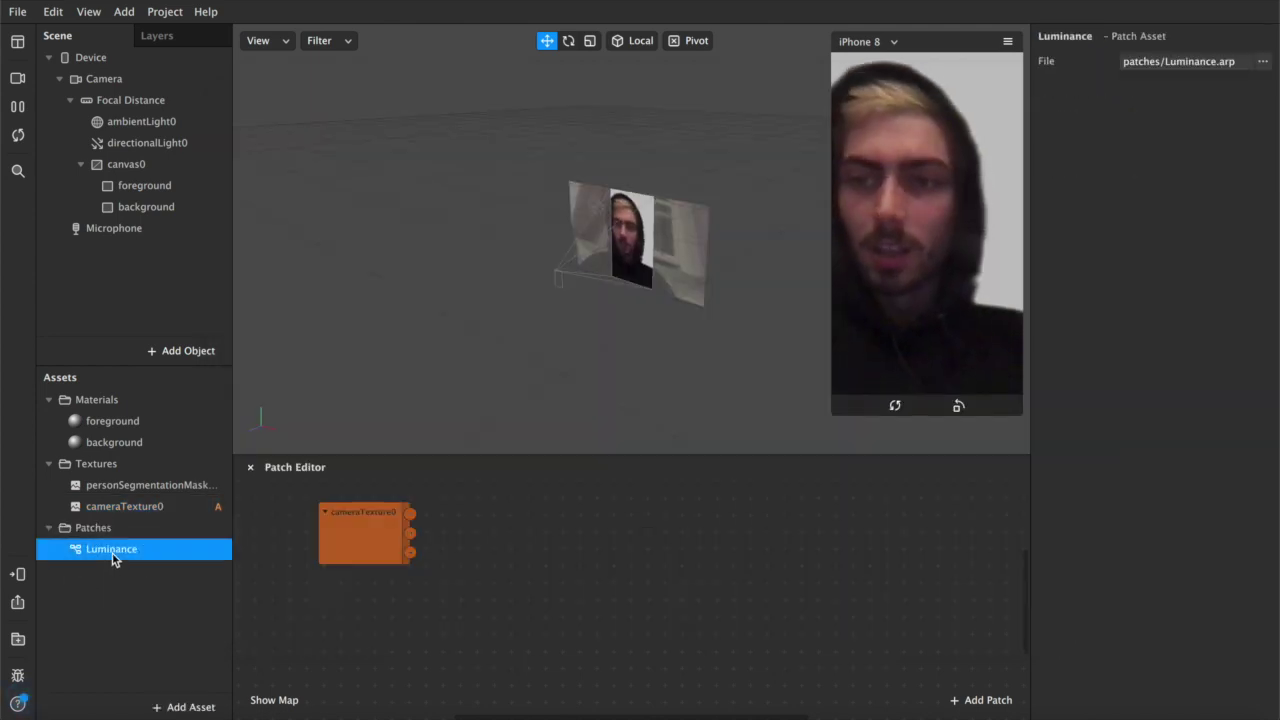
{"action": "left_click_drag", "start_coordinate": [108, 552], "coordinate": [483, 537]}
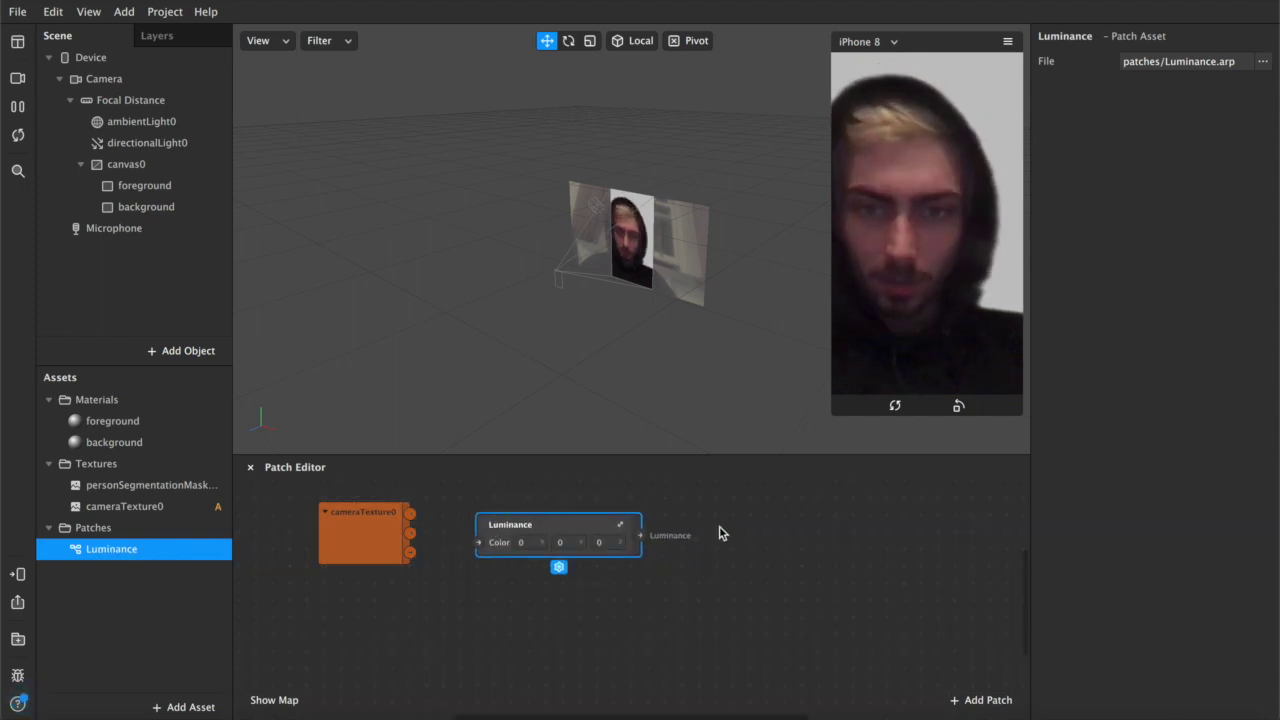
{"action": "left_click", "coordinate": [526, 542]}
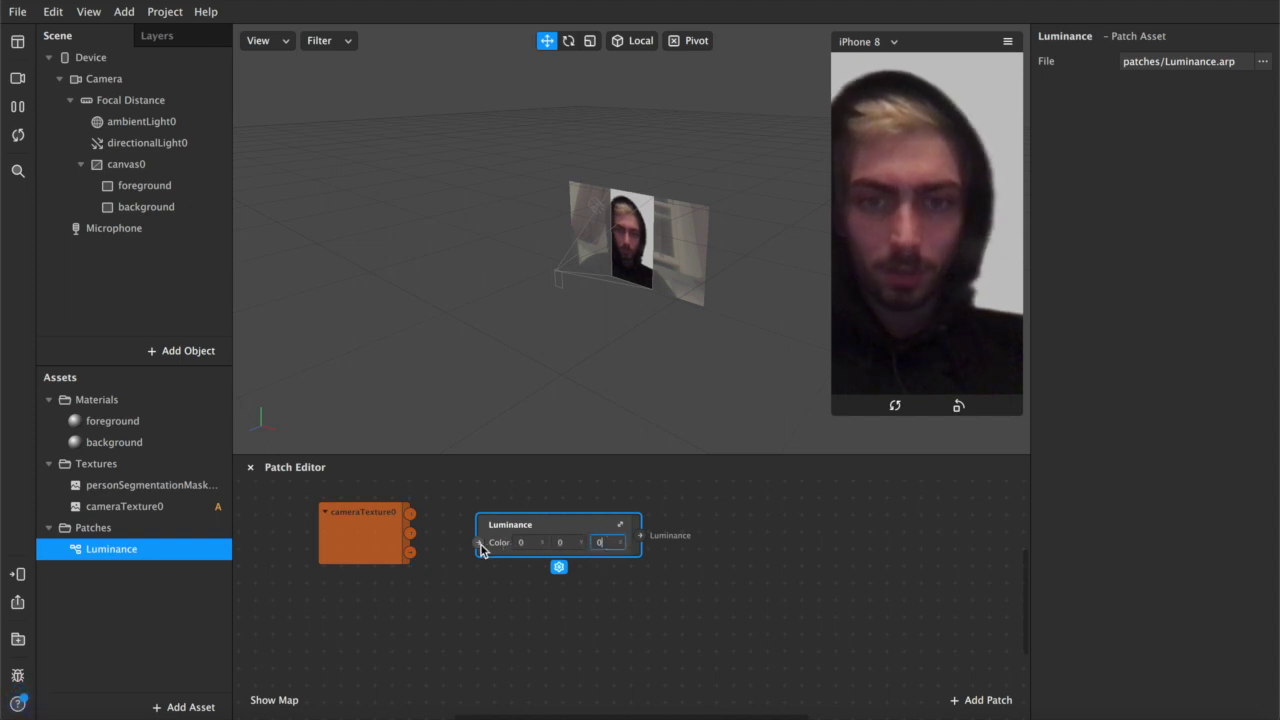
{"action": "left_click", "coordinate": [451, 569]}
{"action": "left_click", "coordinate": [381, 528]}
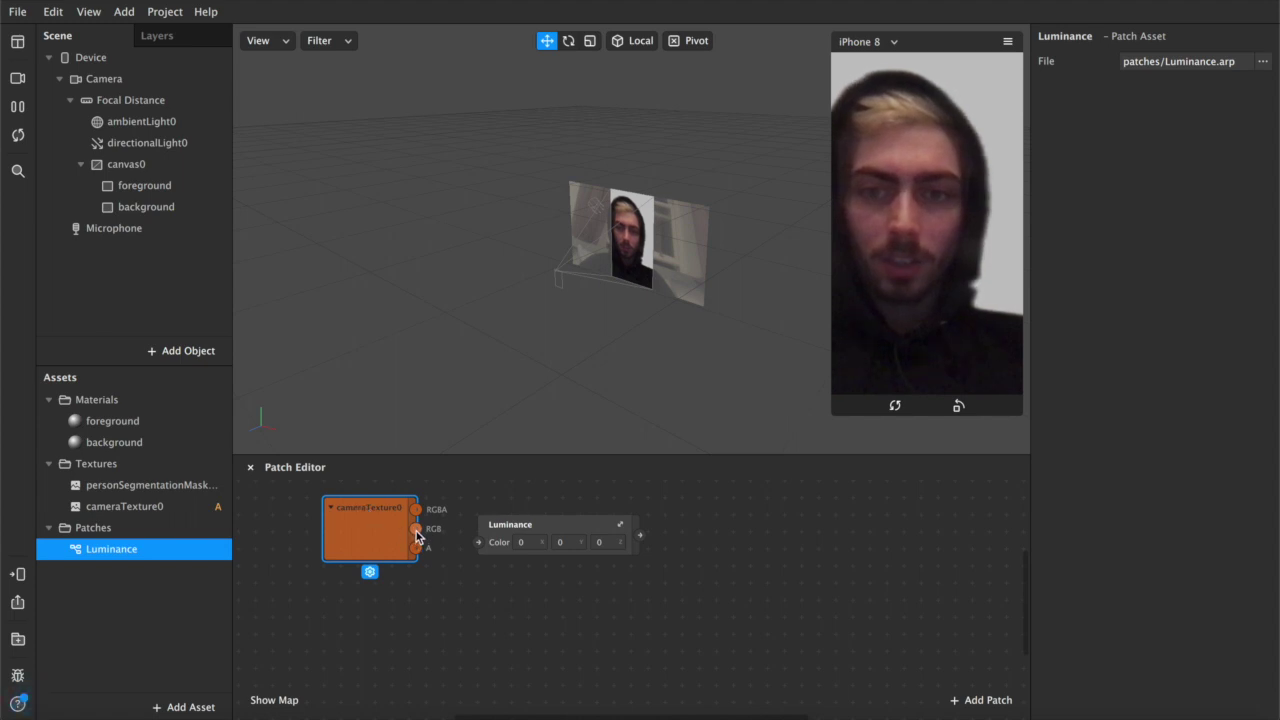
{"action": "left_click", "coordinate": [428, 537]}
{"action": "left_click", "coordinate": [480, 542]}
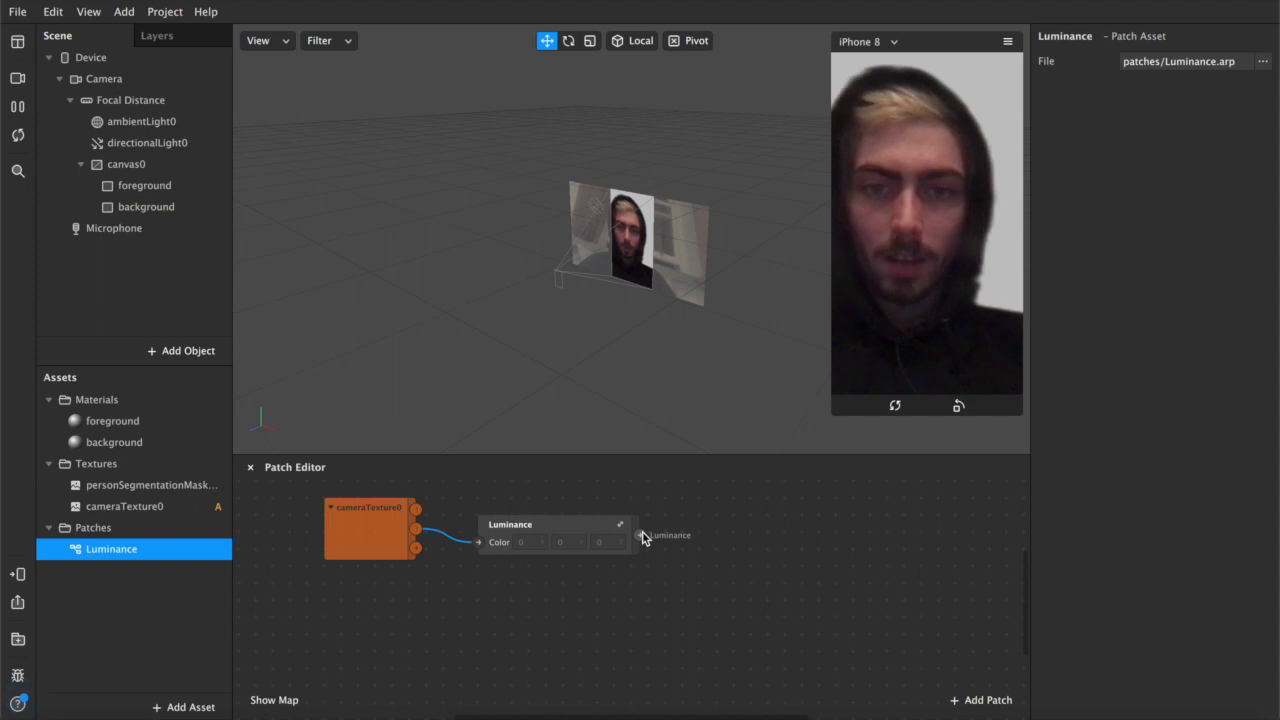
Attach a Pack patch to Luminance's output and nudge it upward.
{"action": "left_click_drag", "start_coordinate": [643, 539], "coordinate": [687, 543]}
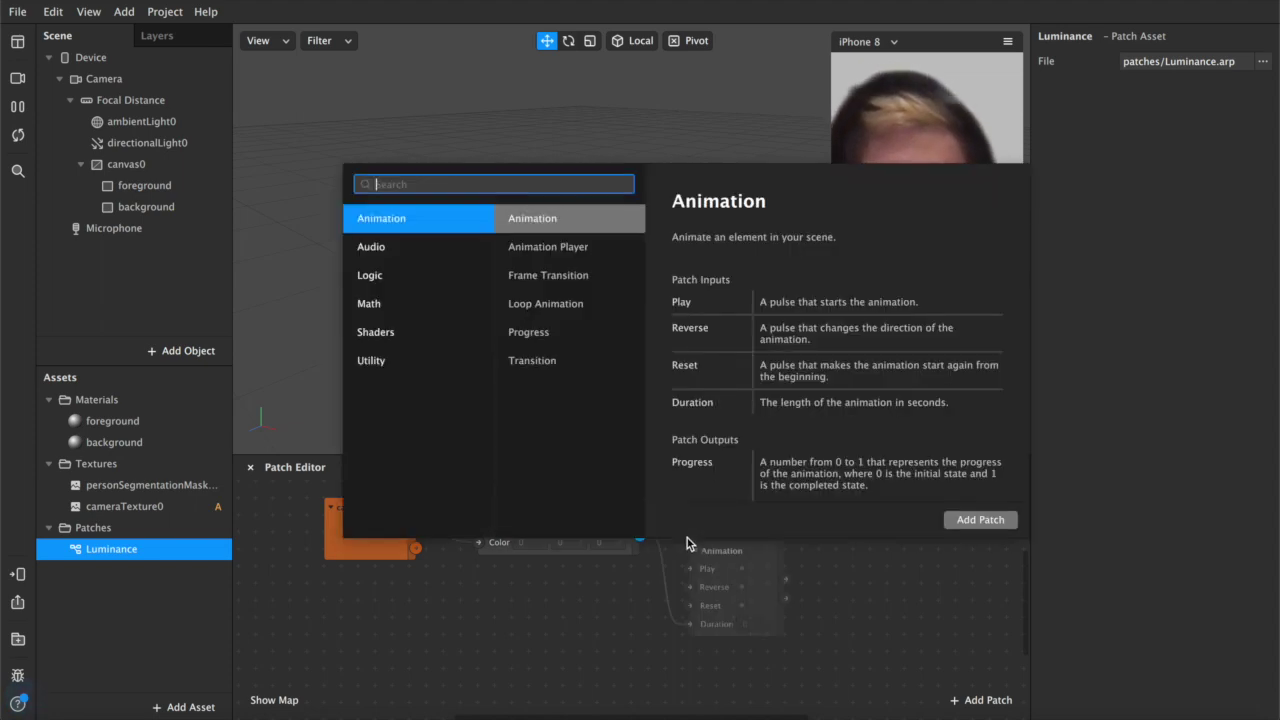
{"action": "type", "text": "pack"}
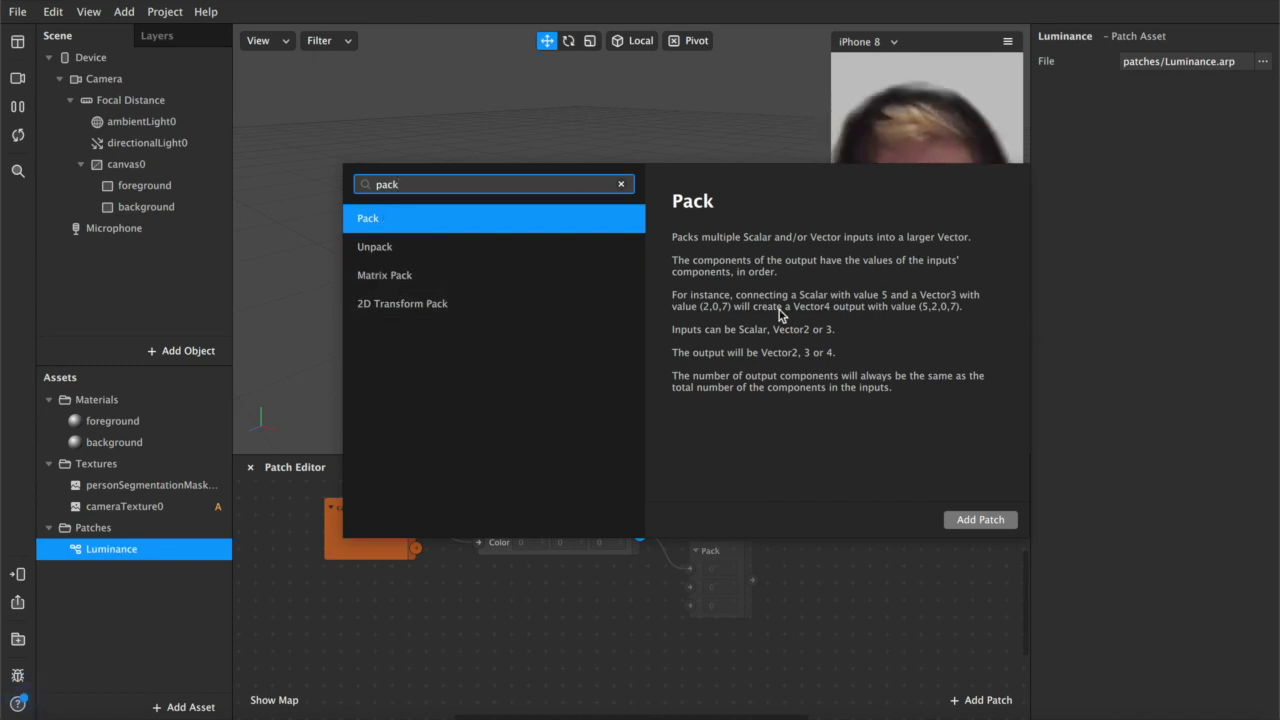
{"action": "double_click", "coordinate": [511, 221]}
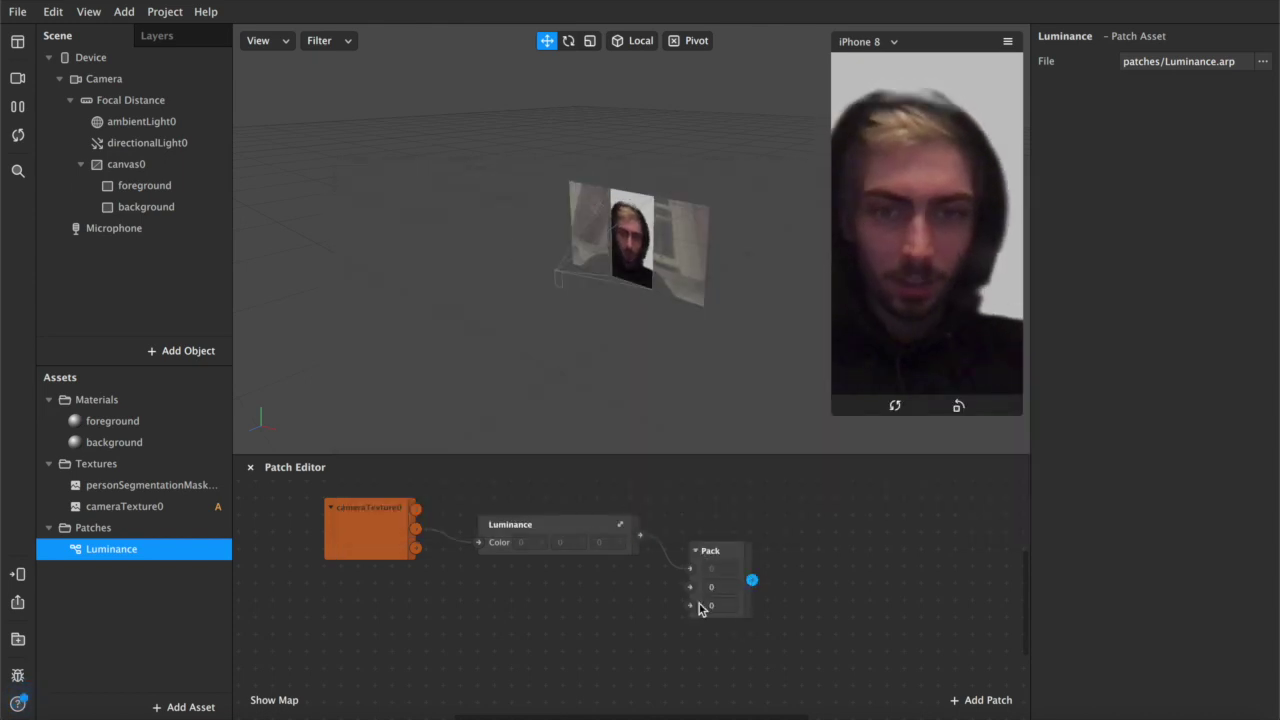
{"action": "left_click_drag", "start_coordinate": [733, 561], "coordinate": [726, 508]}
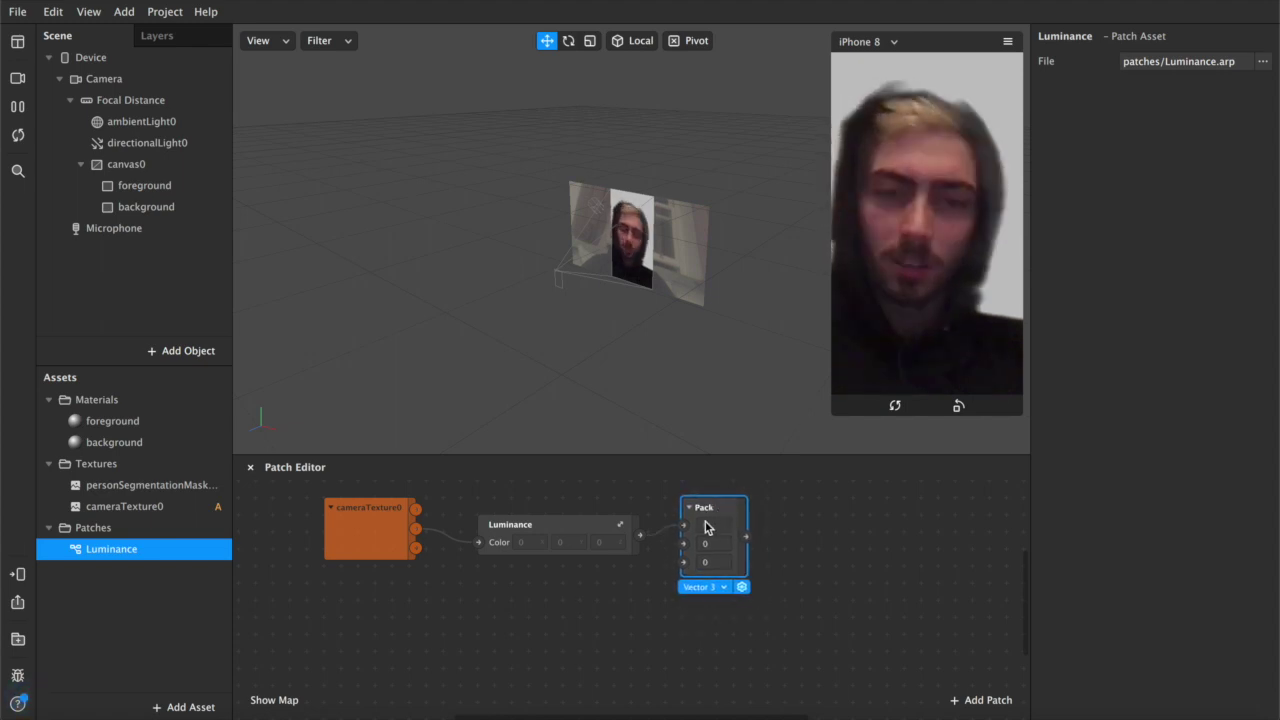
Switch Pack to Vector 4 and place foreground and background Diffuse Texture patches to its right.
{"action": "left_click", "coordinate": [724, 589]}
{"action": "left_click", "coordinate": [724, 662]}
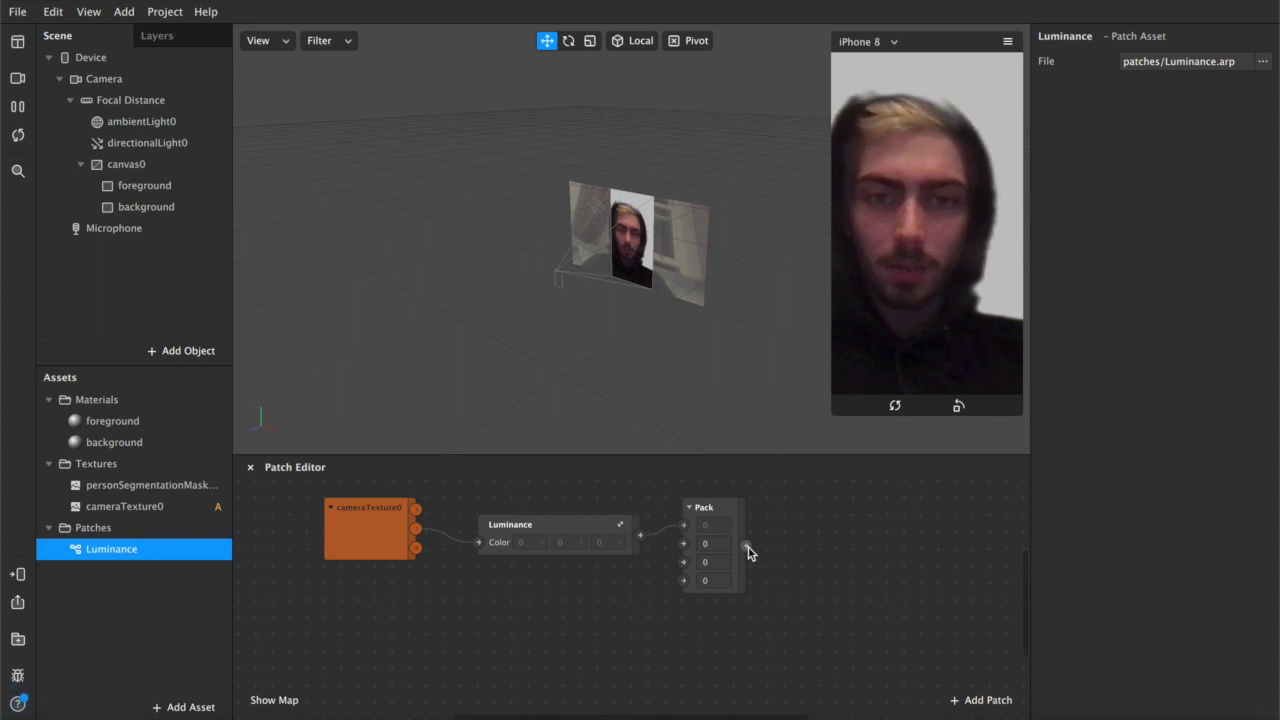
{"action": "left_click", "coordinate": [105, 420]}
{"action": "left_click", "coordinate": [115, 440], "text": "shift"}
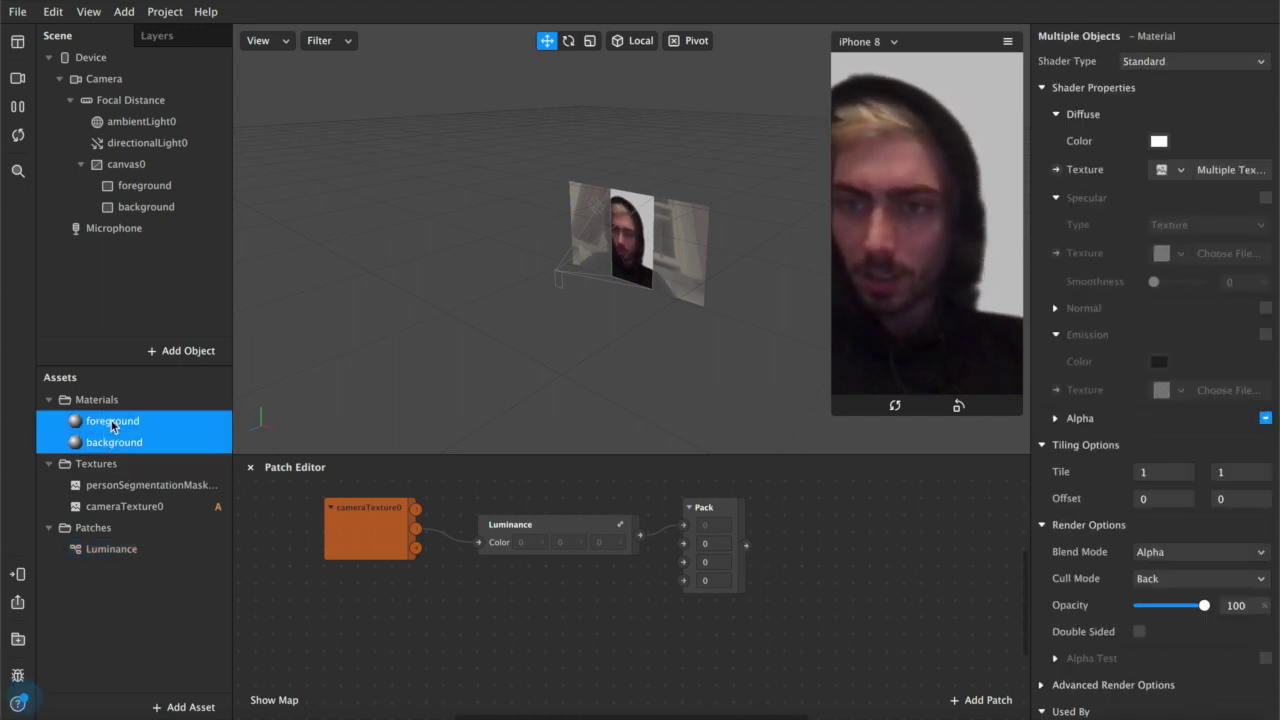
{"action": "left_click", "coordinate": [1056, 170]}
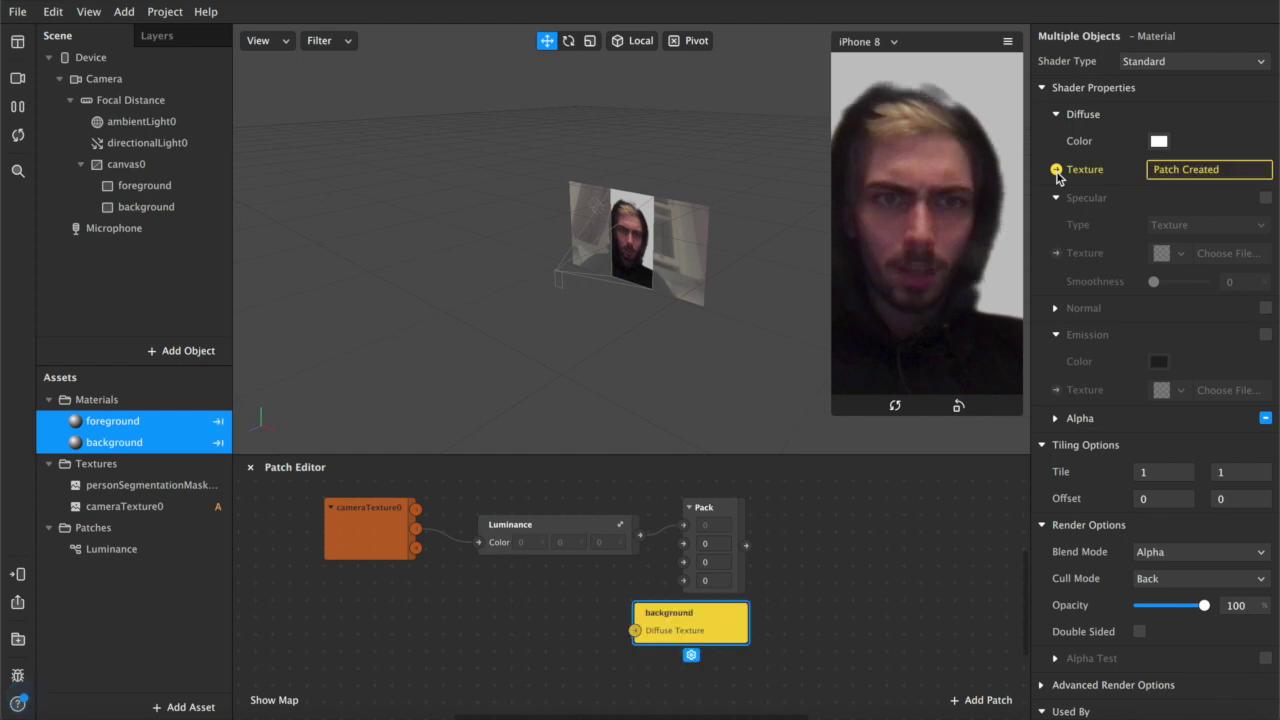
{"action": "left_click_drag", "start_coordinate": [745, 610], "coordinate": [926, 507]}
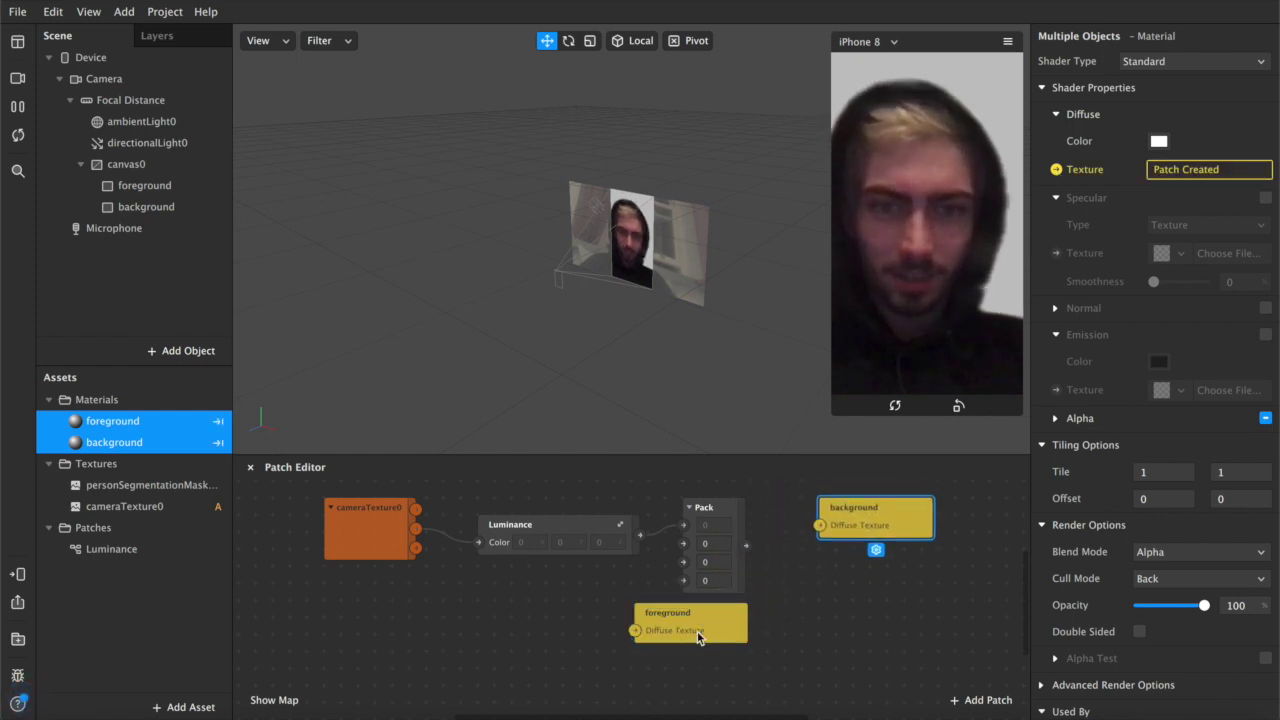
{"action": "left_click_drag", "start_coordinate": [744, 622], "coordinate": [928, 585]}
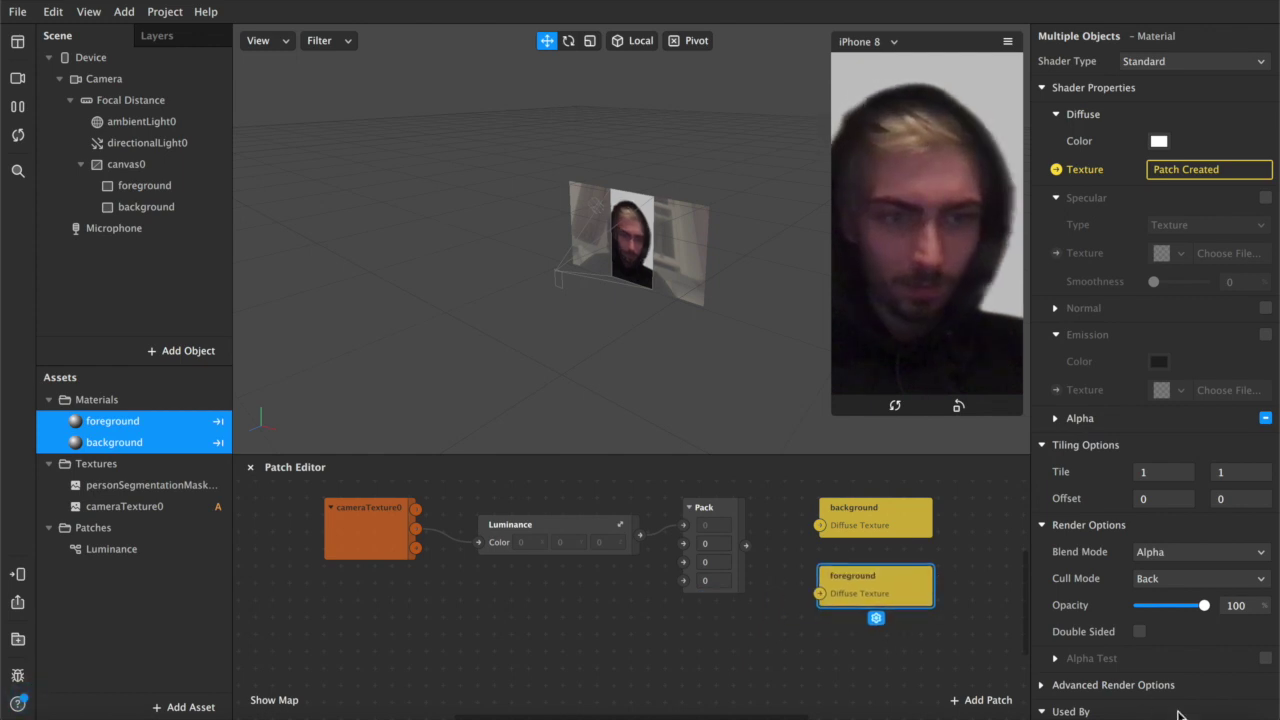
{"action": "key", "text": "ctrl+Up"}
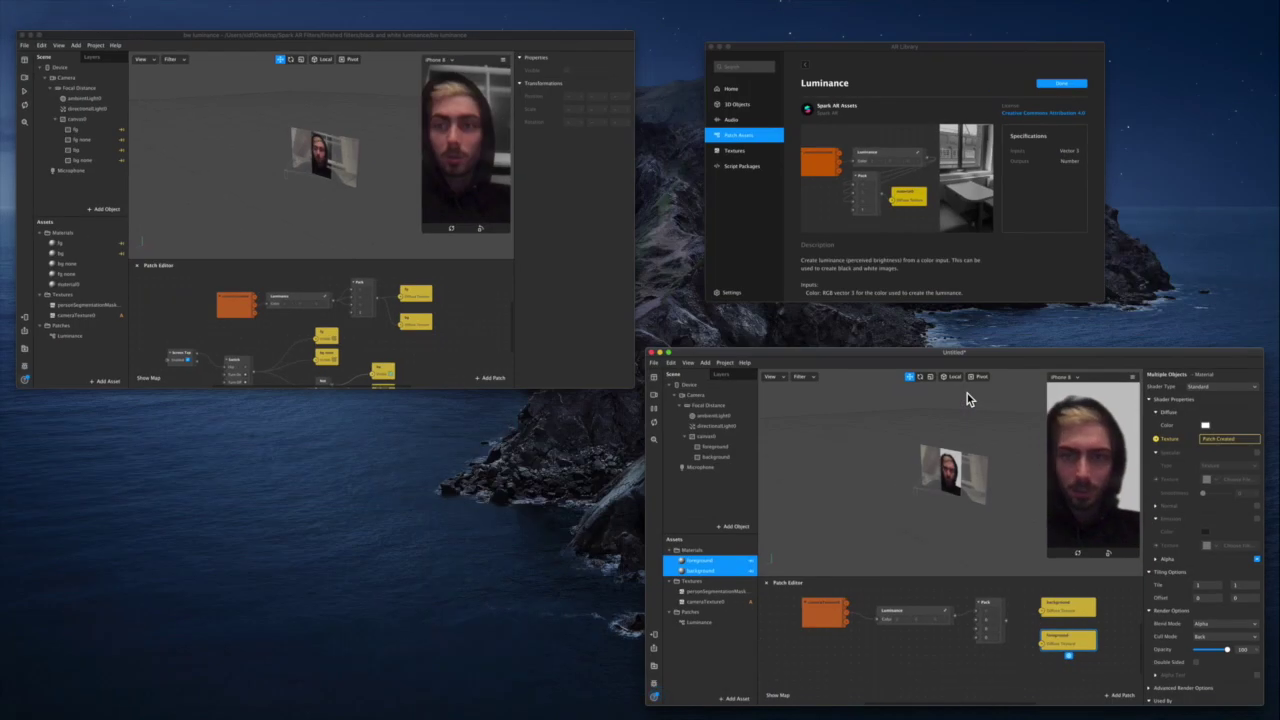
Wire Luminance into Pack's second and third inputs, and Pack's output into the foreground Diffuse Texture.
{"action": "left_click", "coordinate": [914, 384]}
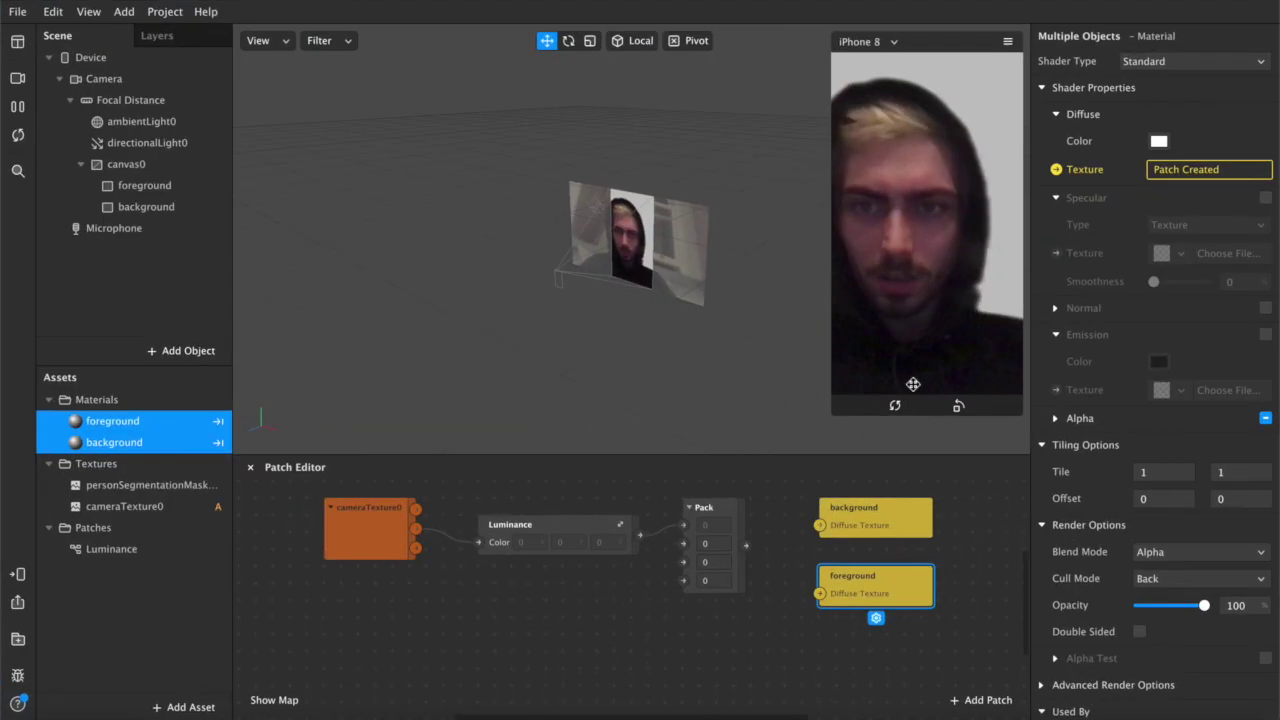
{"action": "left_click_drag", "start_coordinate": [645, 541], "coordinate": [684, 543]}
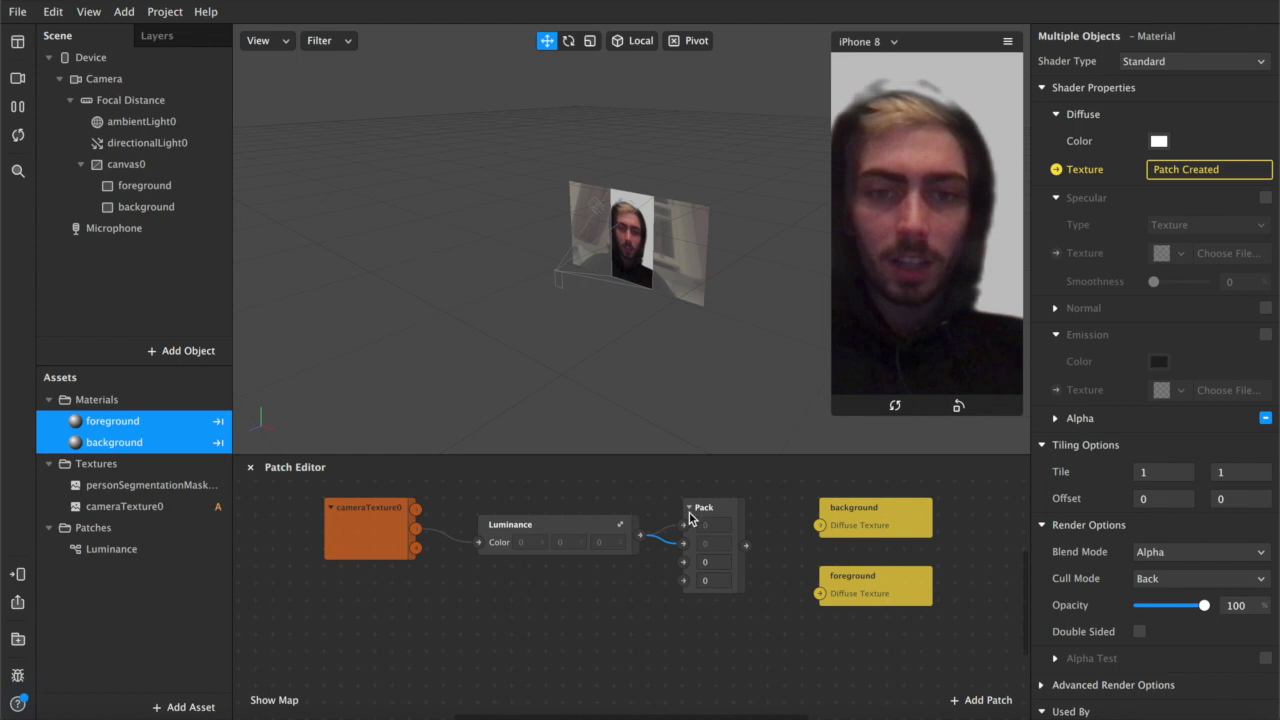
{"action": "left_click_drag", "start_coordinate": [639, 537], "coordinate": [684, 563]}
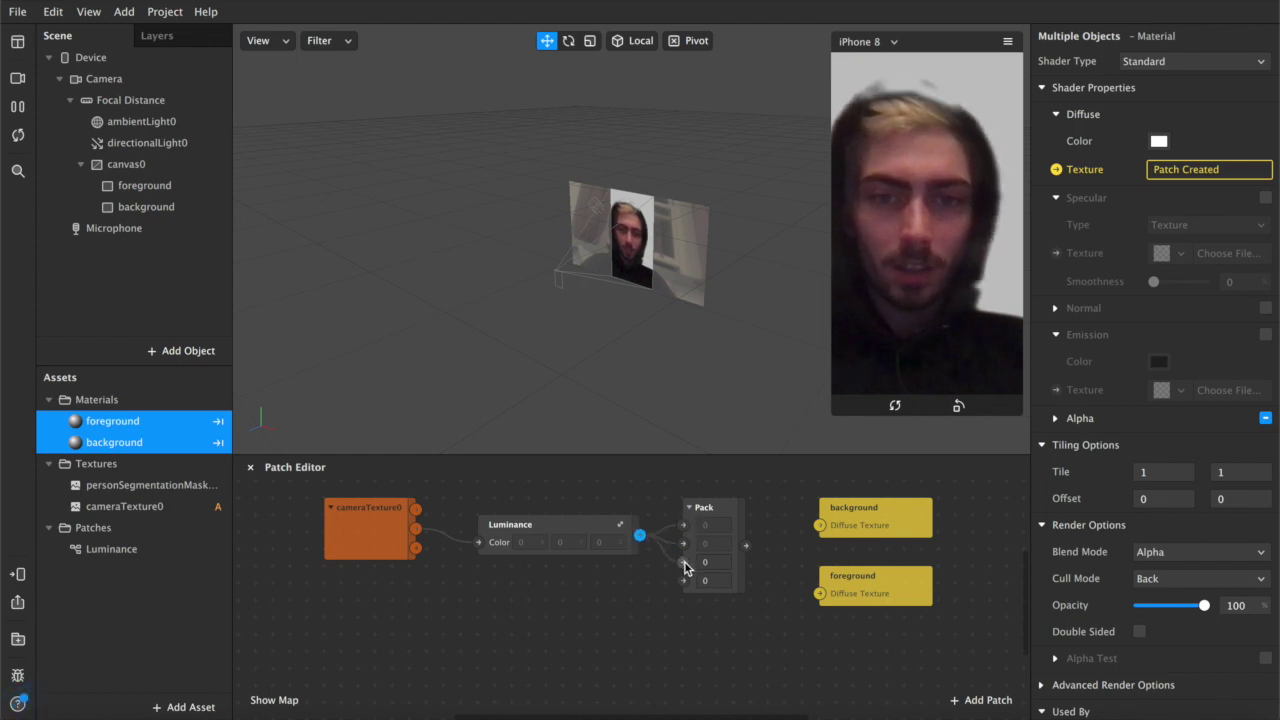
{"action": "left_click", "coordinate": [728, 575]}
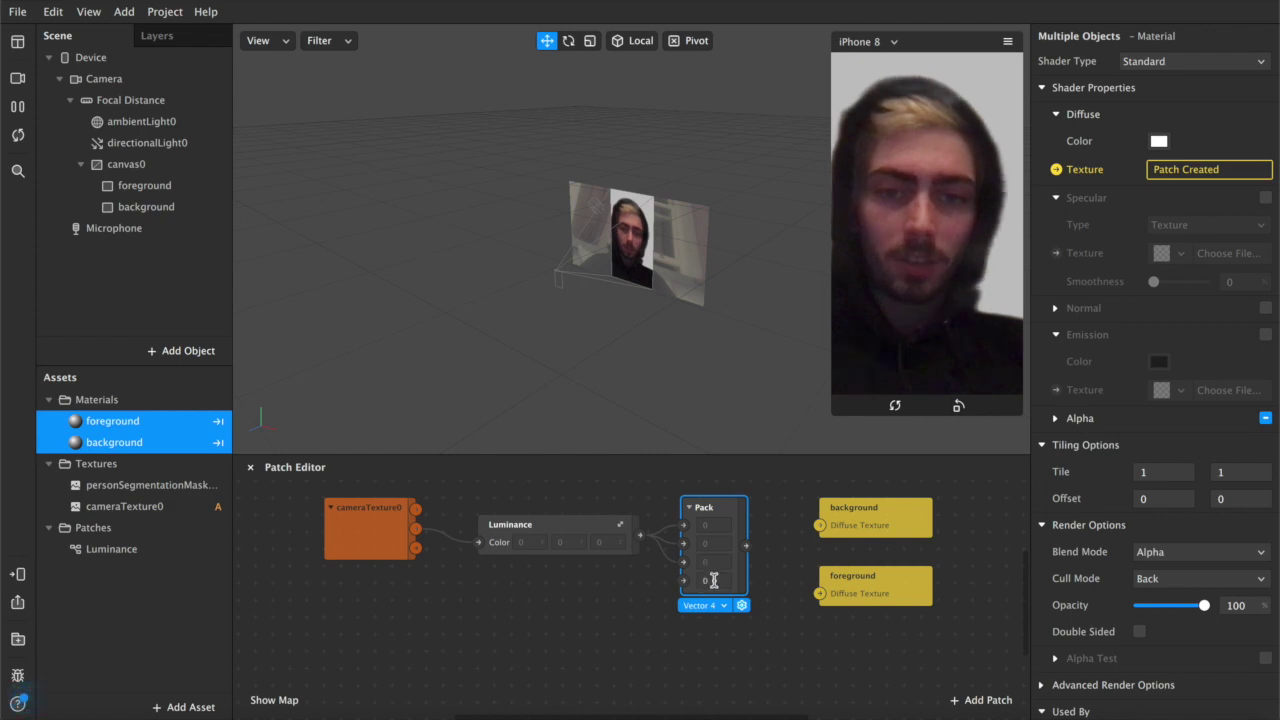
{"action": "left_click_drag", "start_coordinate": [747, 547], "coordinate": [819, 525]}
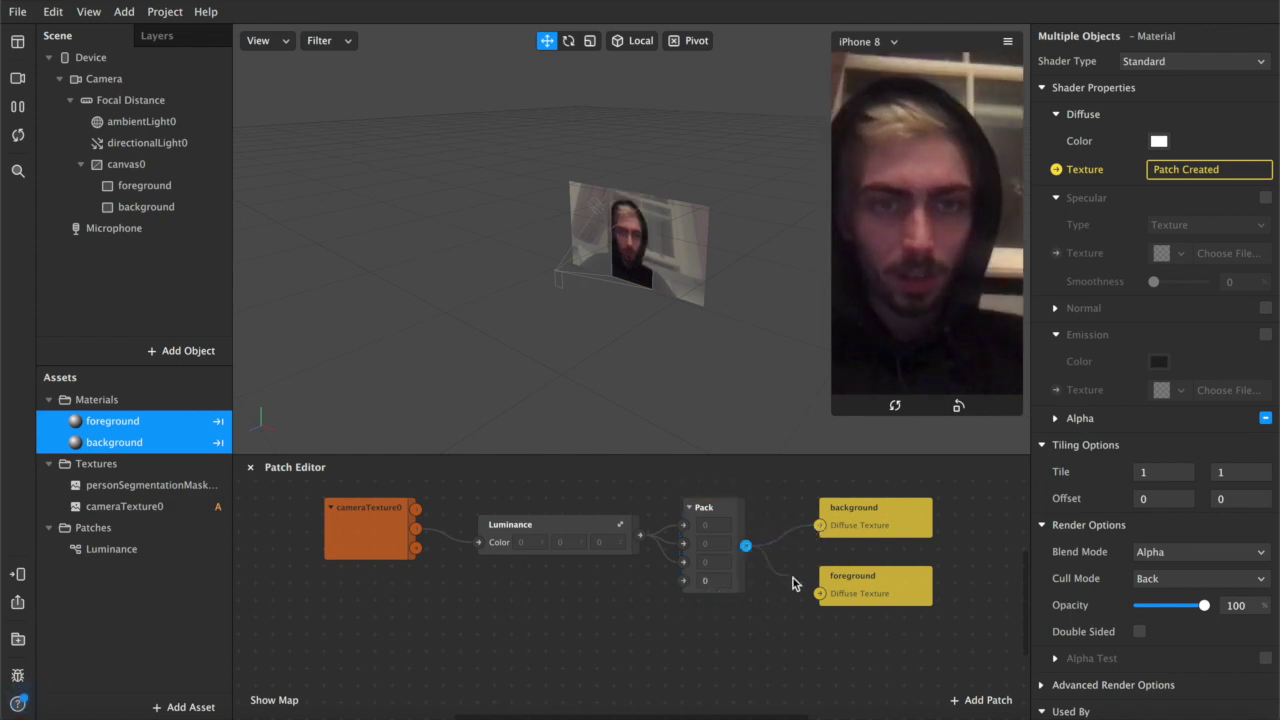
{"action": "left_click_drag", "start_coordinate": [793, 578], "coordinate": [821, 596]}
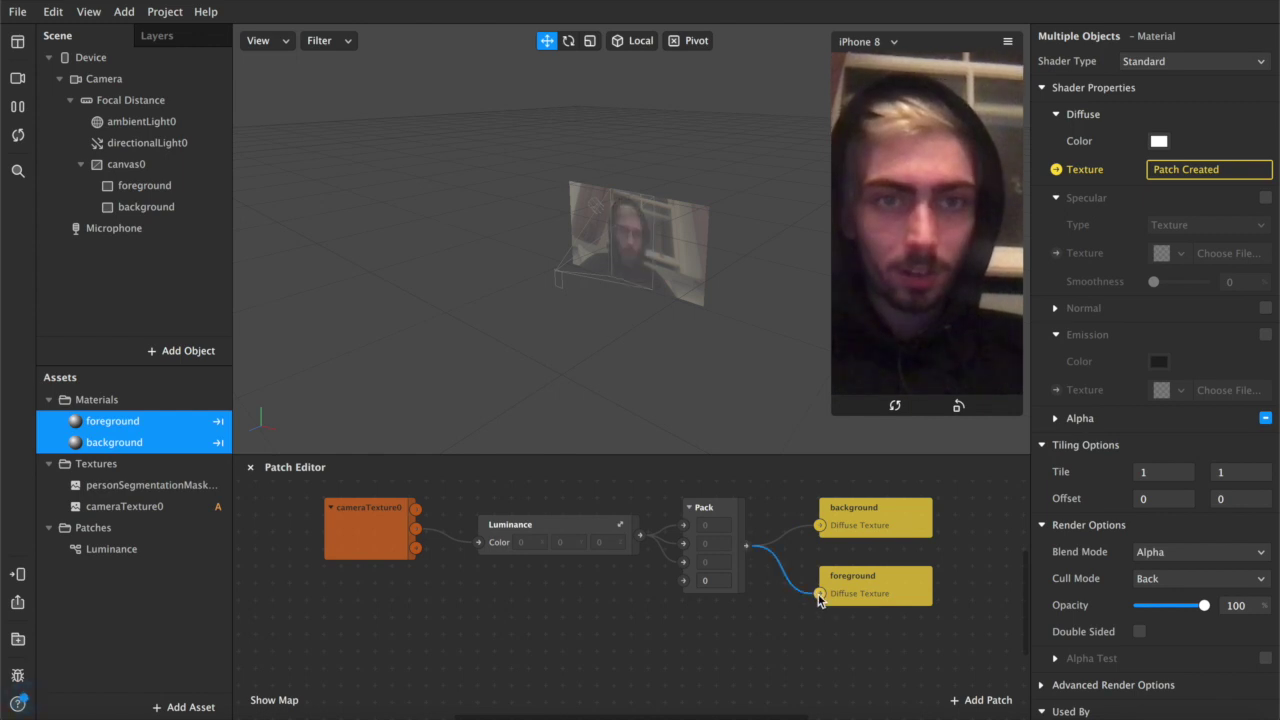
Try values for the Pack patch's fourth input, entering 1 and then 0.
{"action": "left_click", "coordinate": [722, 584]}
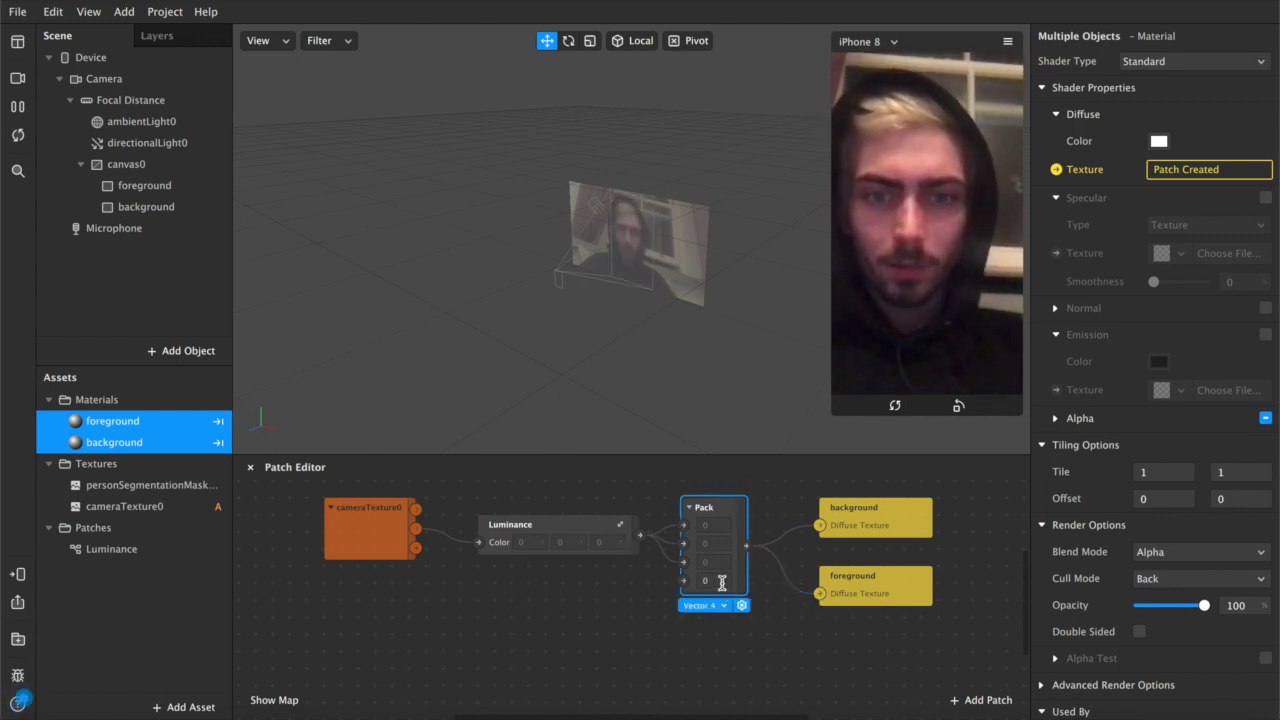
{"action": "left_click", "coordinate": [722, 584]}
{"action": "type", "text": "1"}
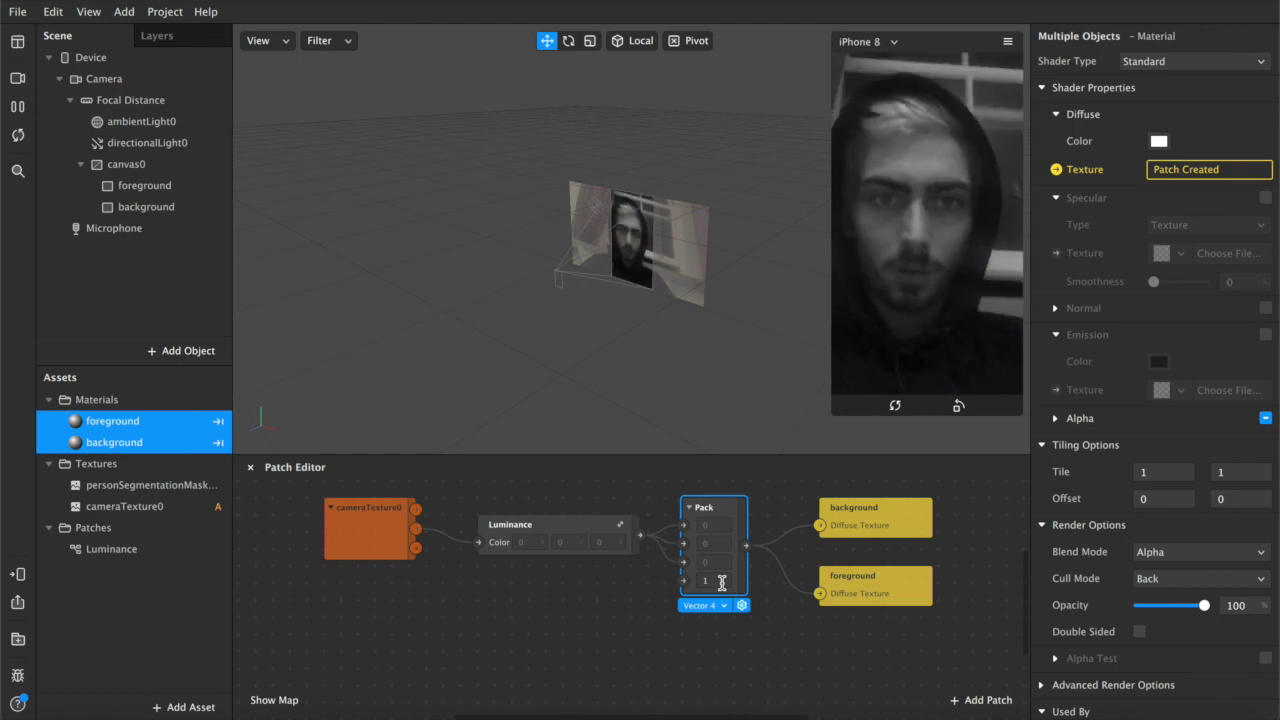
{"action": "left_click", "coordinate": [778, 594]}
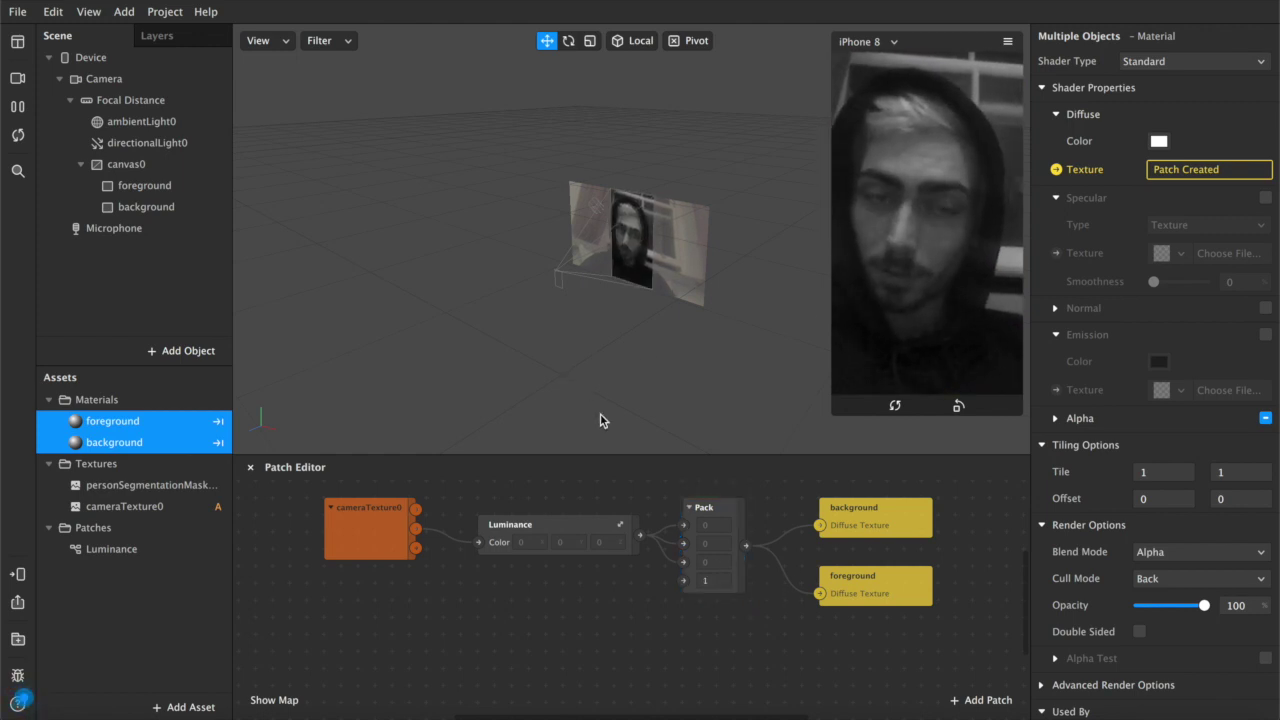
{"action": "key", "text": "BackSpace"}
{"action": "type", "text": "0"}
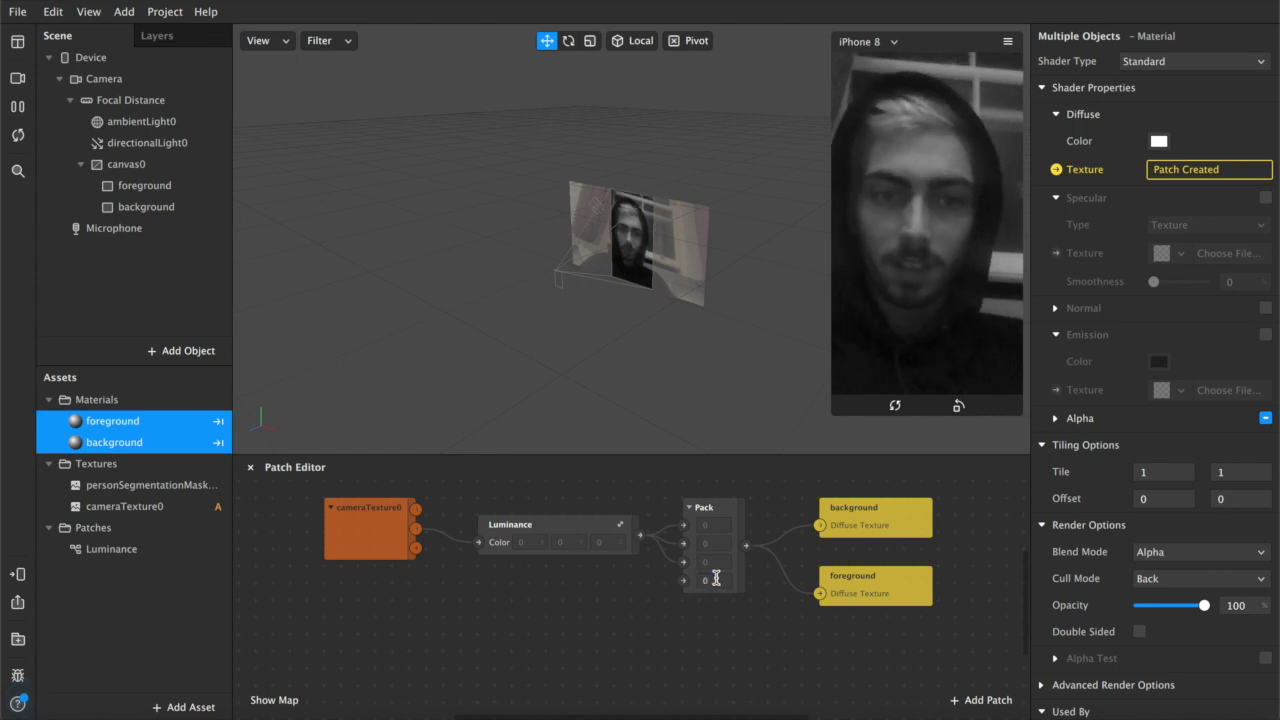
{"action": "key", "text": "Return"}
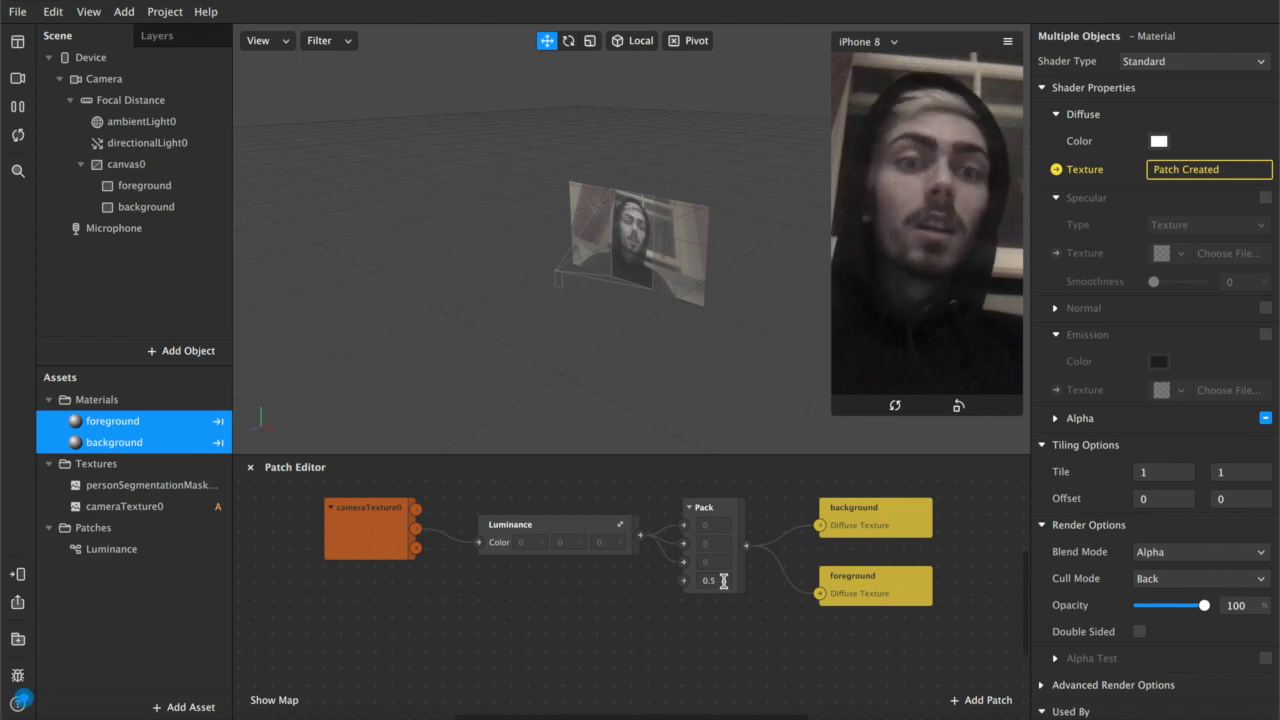
Try 2 for Pack's fourth input, then settle on 1 for a greyscale preview.
{"action": "left_click", "coordinate": [723, 581]}
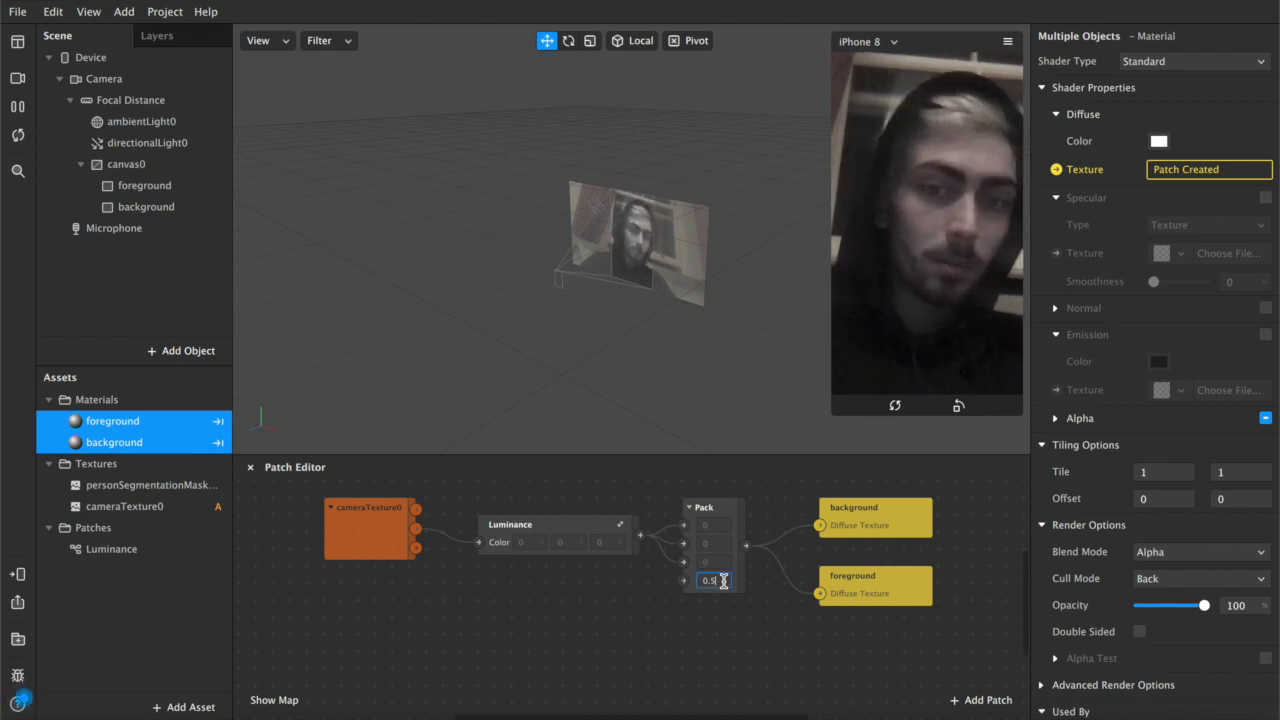
{"action": "key", "text": "BackSpace"}
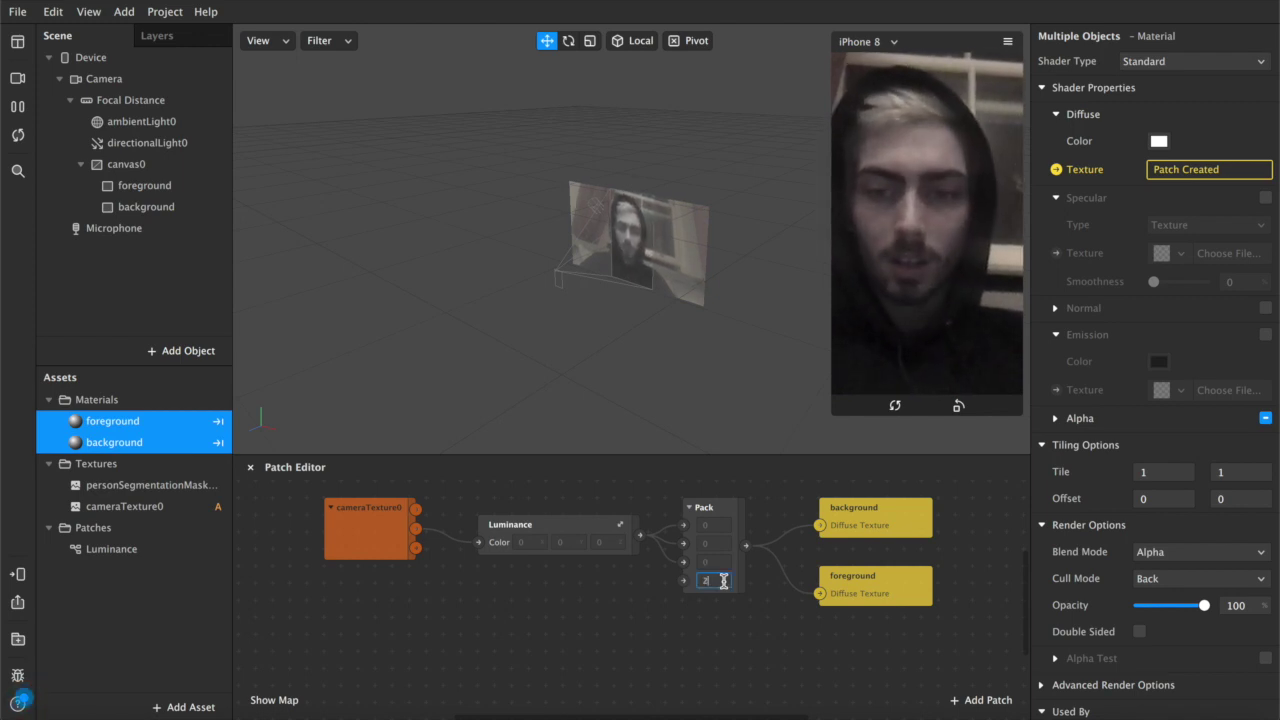
{"action": "type", "text": "2"}
{"action": "key", "text": "Return"}
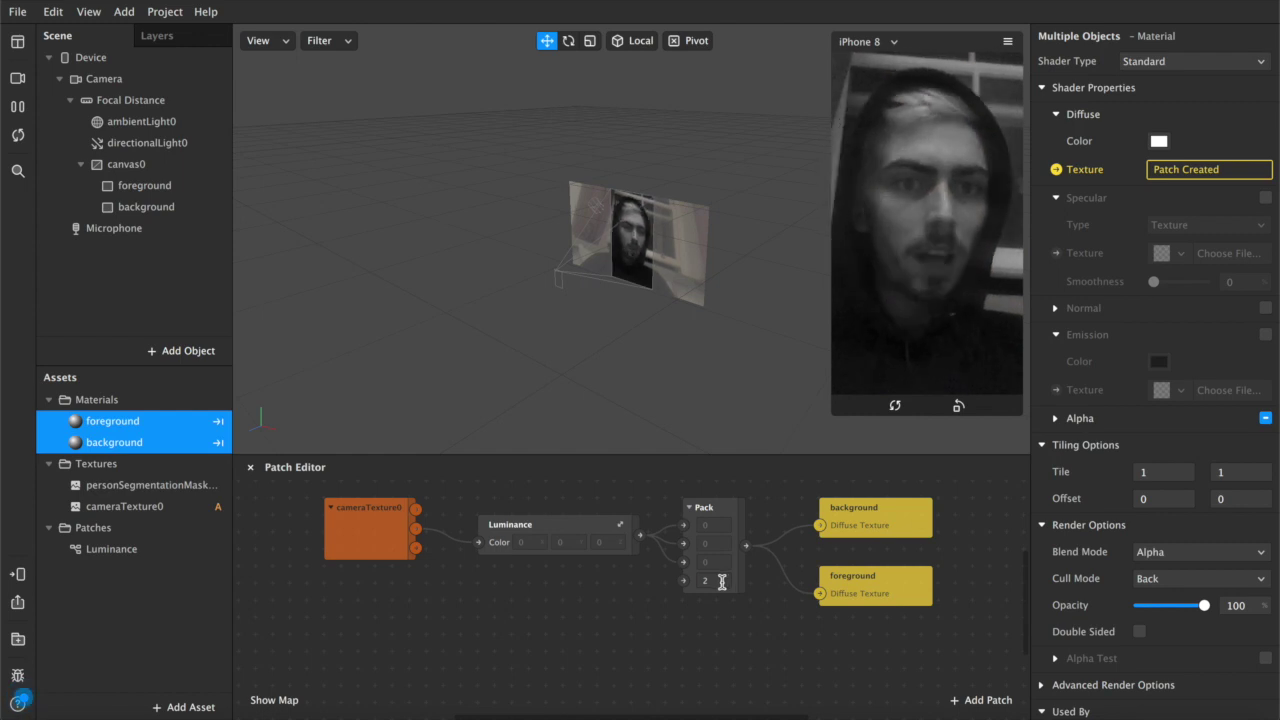
{"action": "key", "text": "BackSpace"}
{"action": "type", "text": "1"}
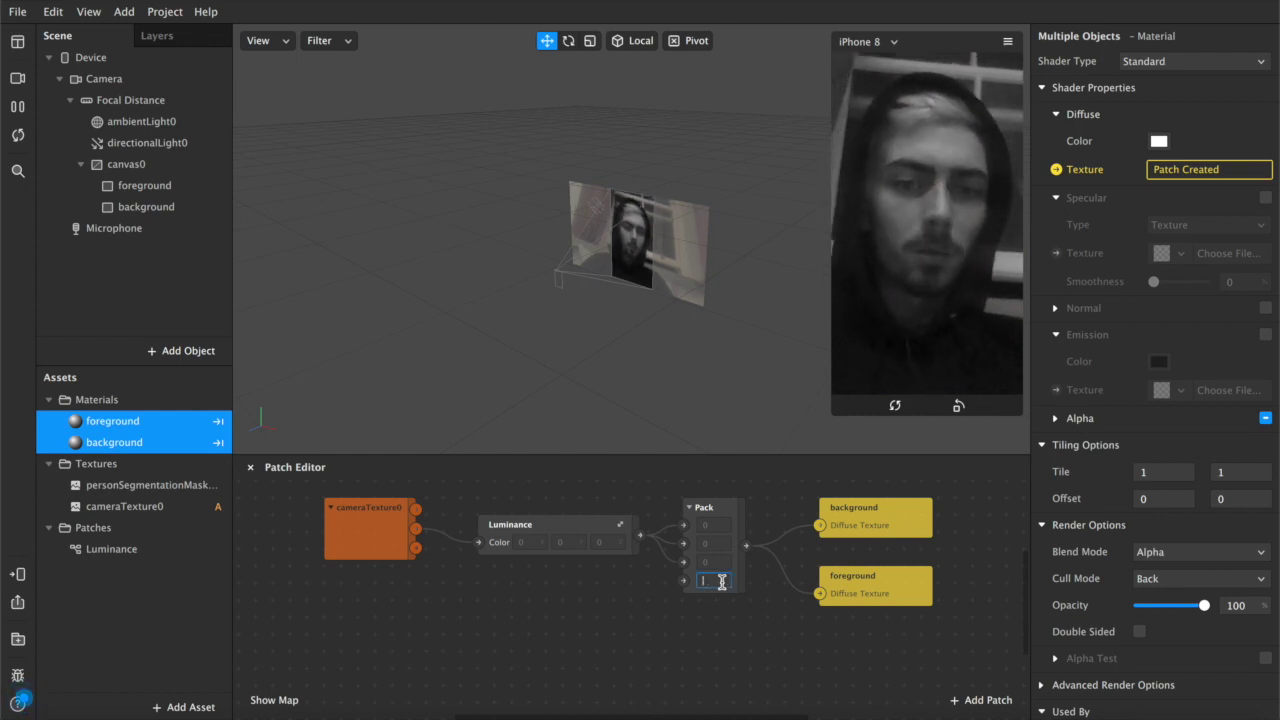
{"action": "key", "text": "Return"}
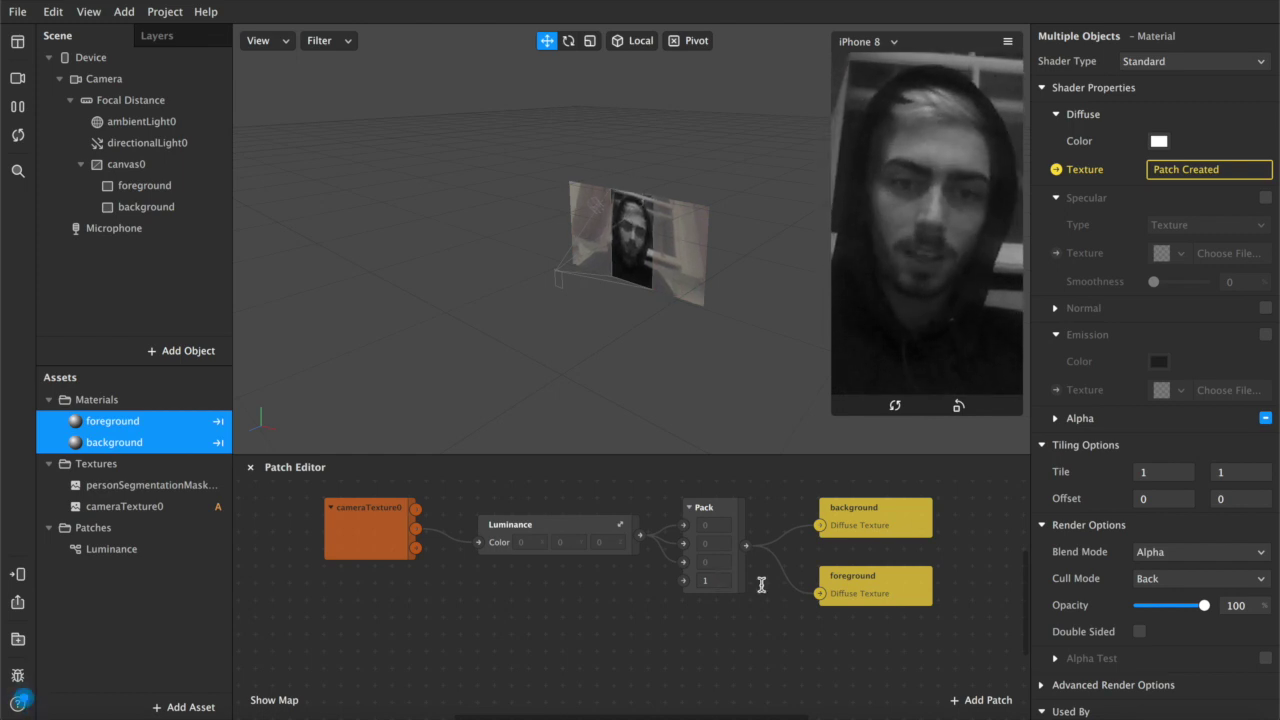
{"action": "scroll", "coordinate": [768, 586], "scroll_direction": "up", "scroll_amount": 2}
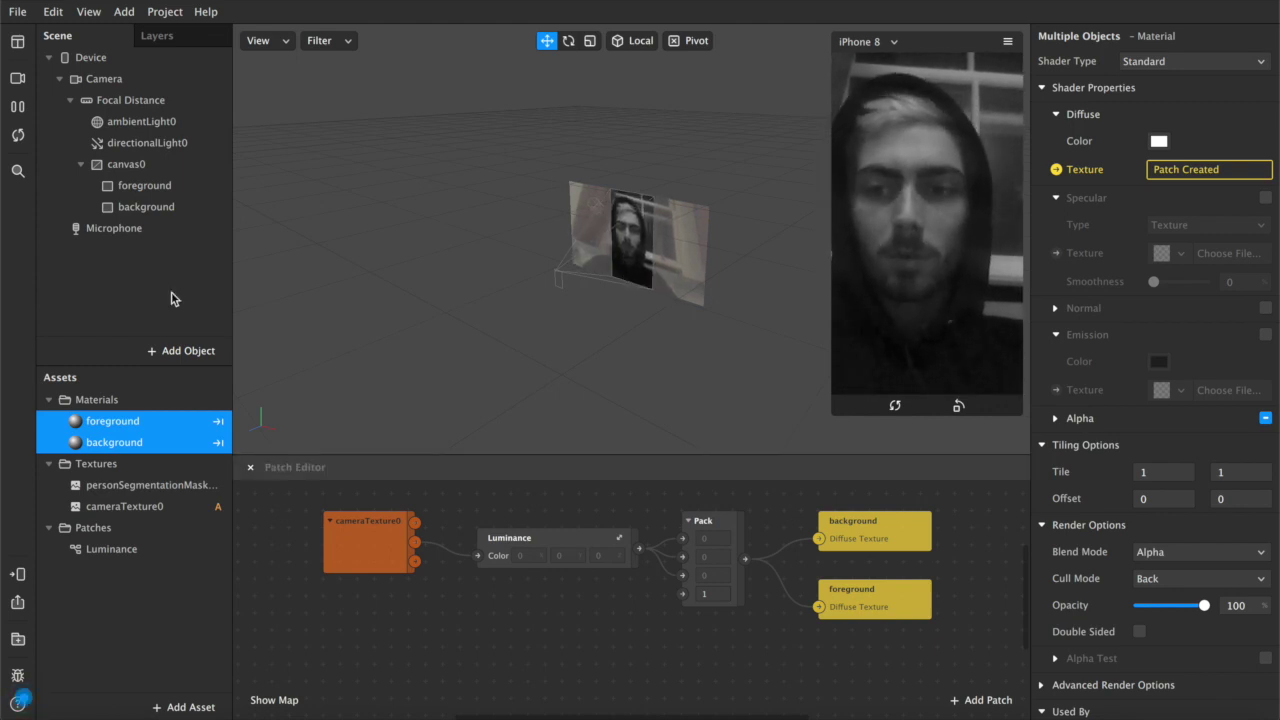
Duplicate the foreground rectangle and name the two copies foreground bw and foreground none.
{"action": "left_click", "coordinate": [137, 190]}
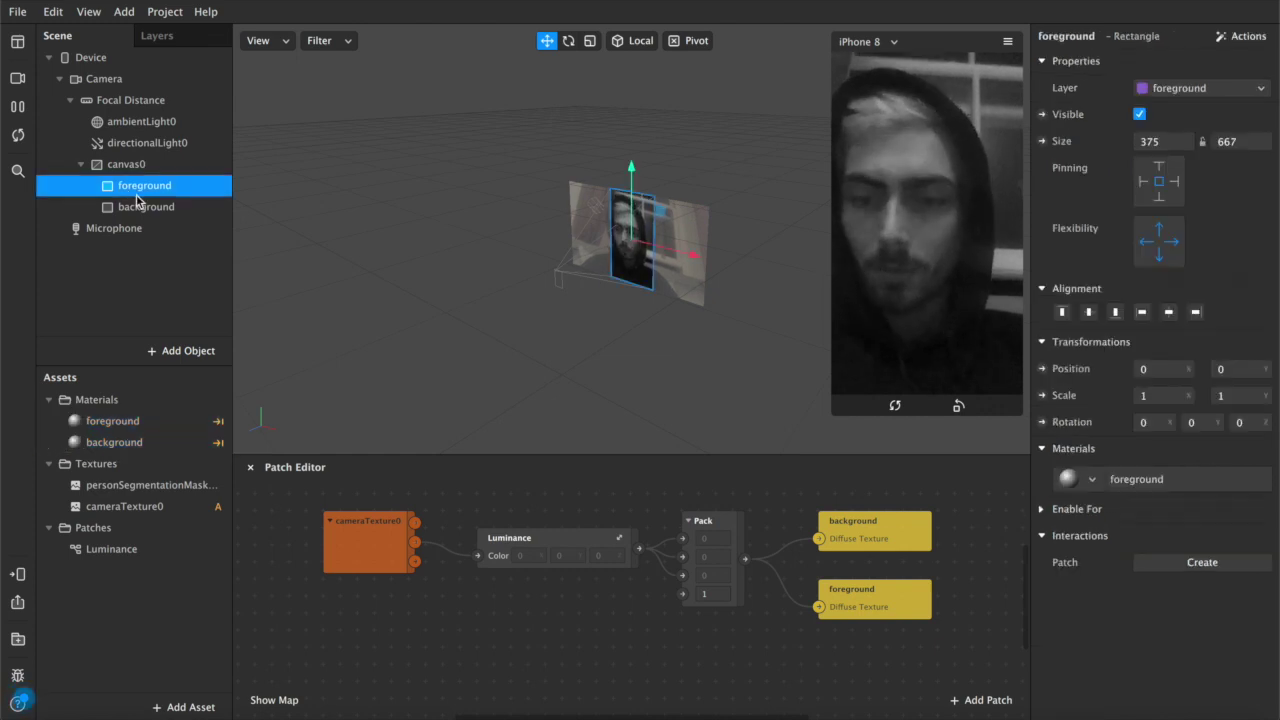
{"action": "key", "text": "ctrl+d"}
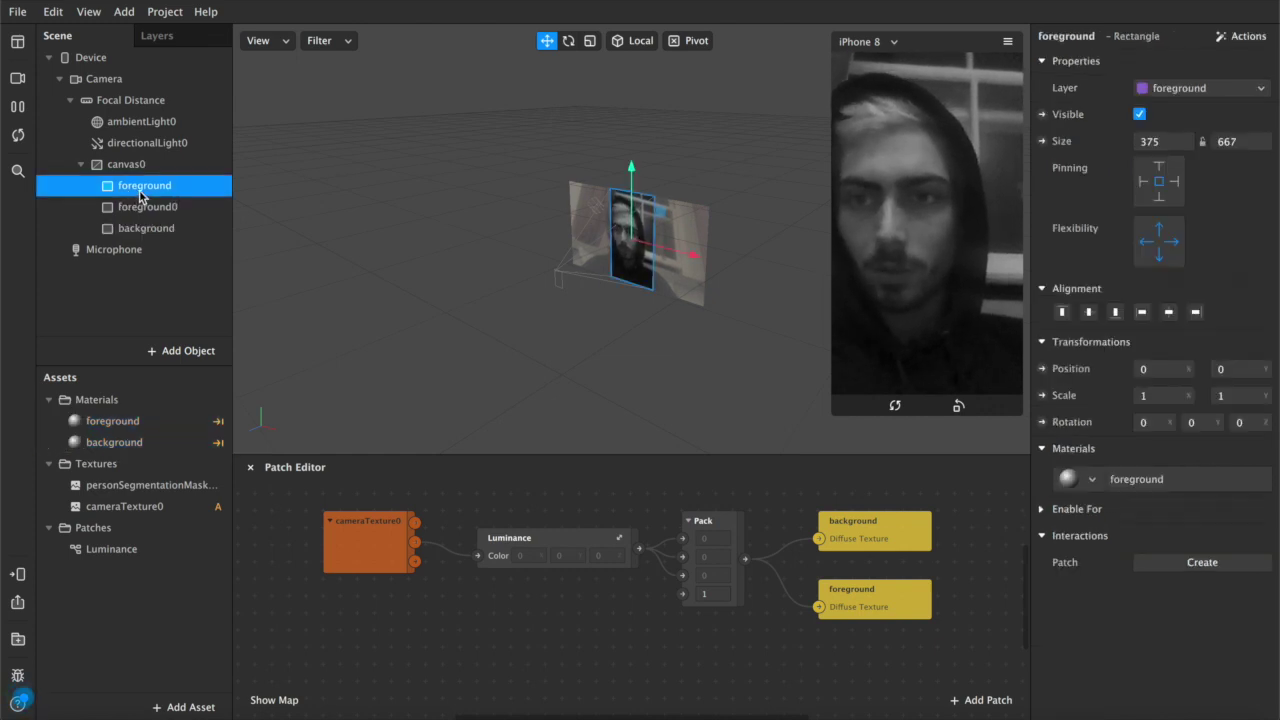
{"action": "double_click", "coordinate": [140, 207]}
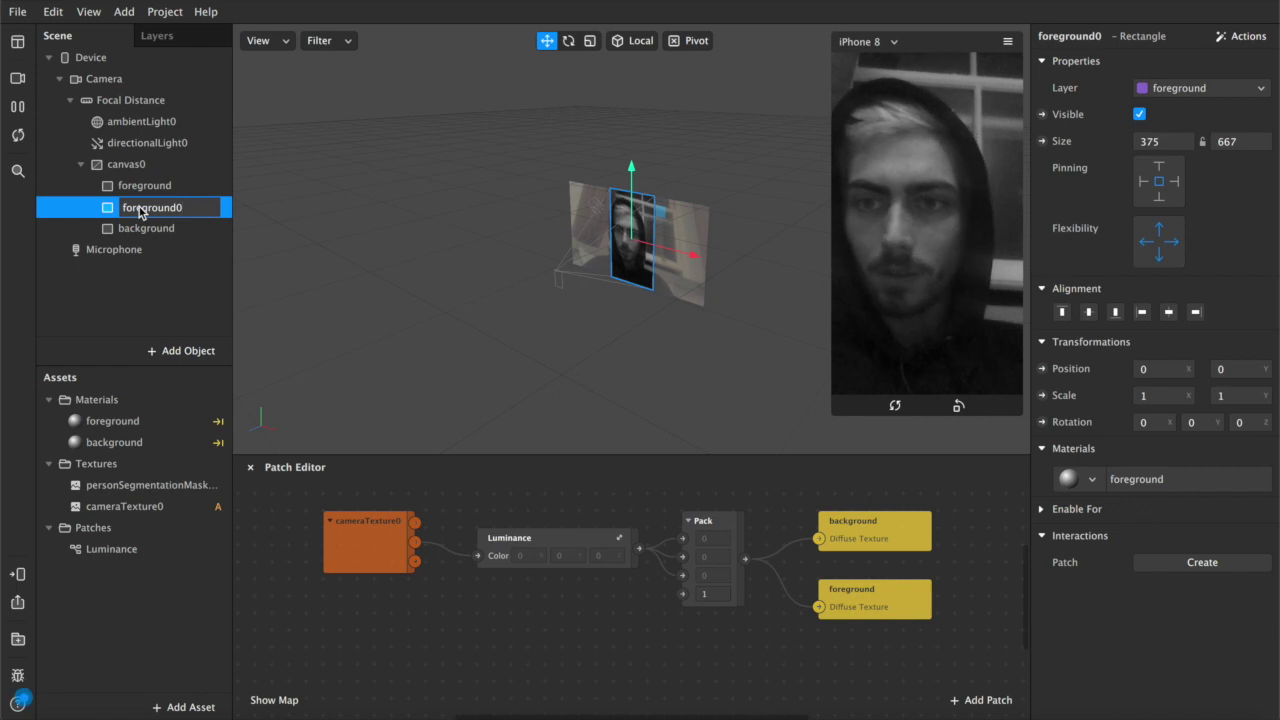
{"action": "key", "text": "BackSpace"}
{"action": "type", "text": "none"}
{"action": "key", "text": "Return"}
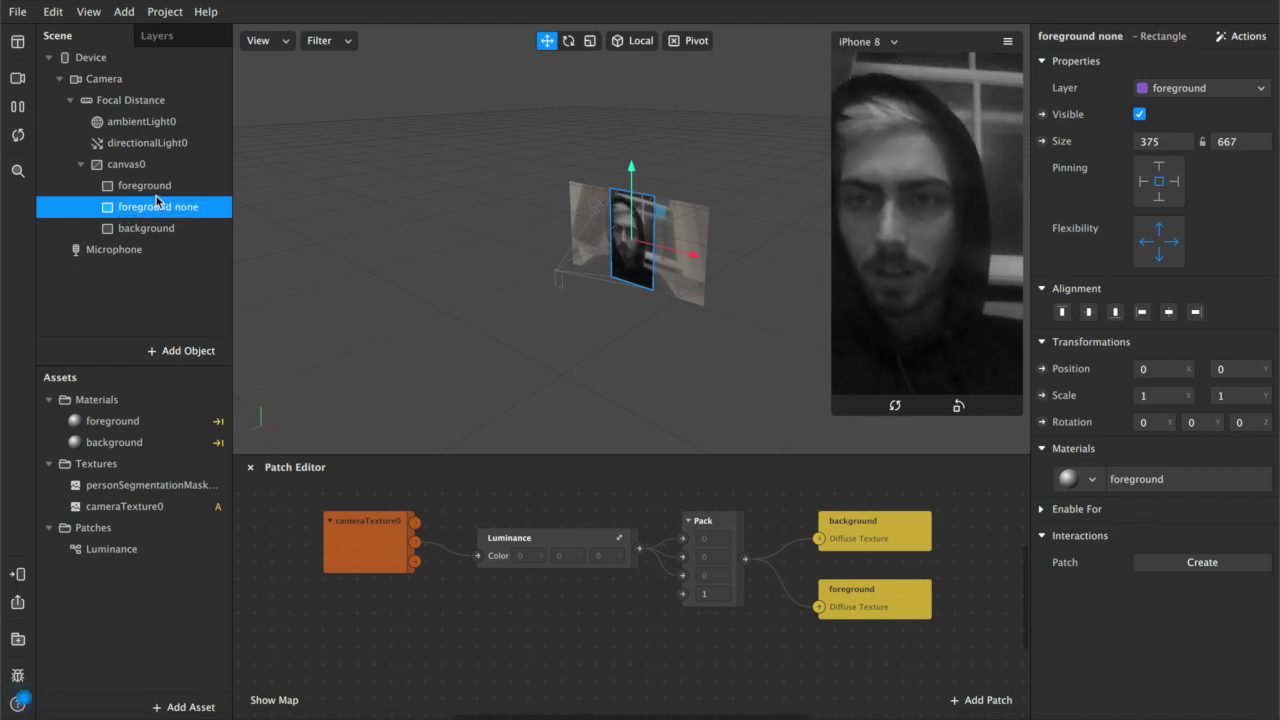
{"action": "double_click", "coordinate": [163, 187]}
{"action": "type", "text": "bw"}
{"action": "key", "text": "Return"}
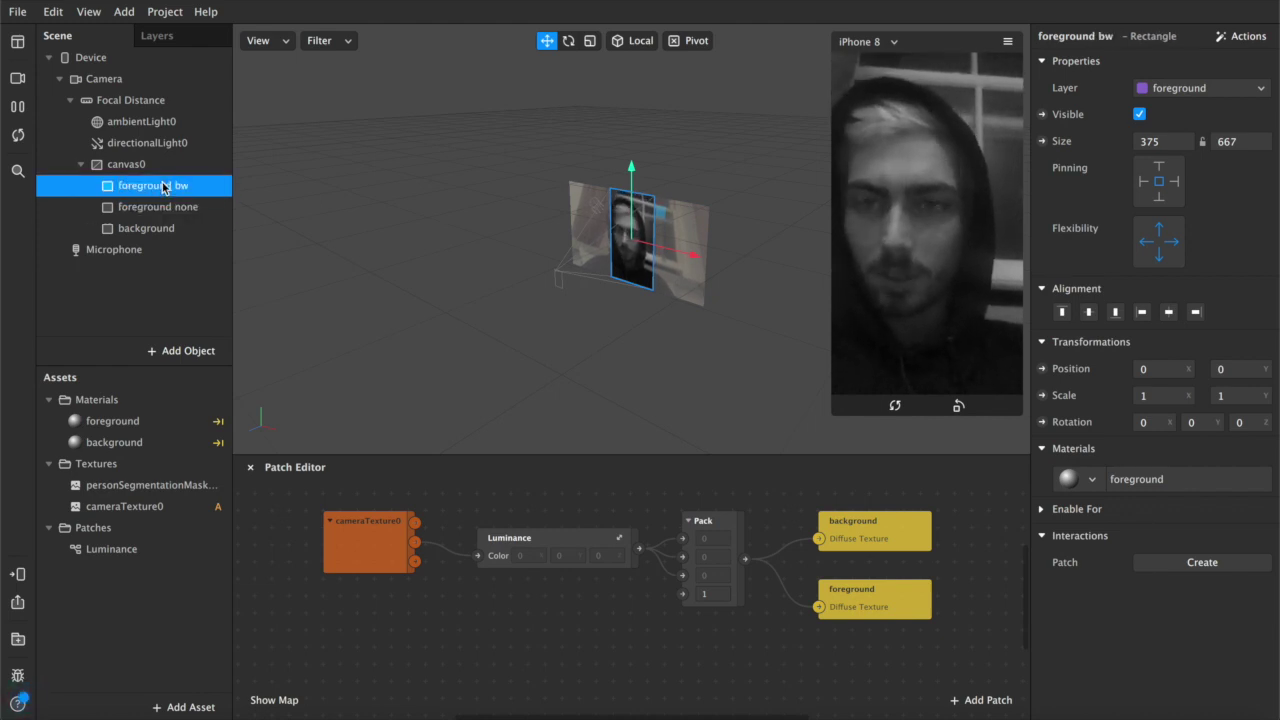
Duplicate the background rectangle and name the two copies background bw and background none.
{"action": "left_click", "coordinate": [170, 229]}
{"action": "key", "text": "ctrl+d"}
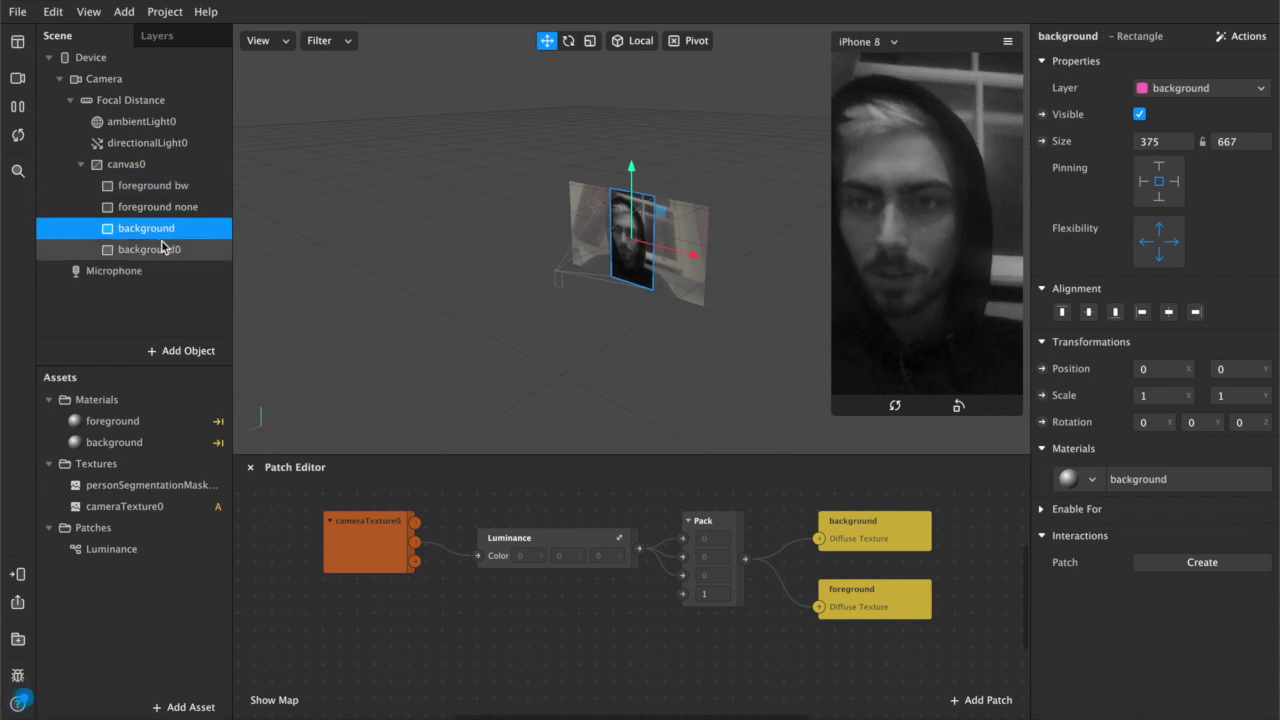
{"action": "left_click", "coordinate": [173, 250]}
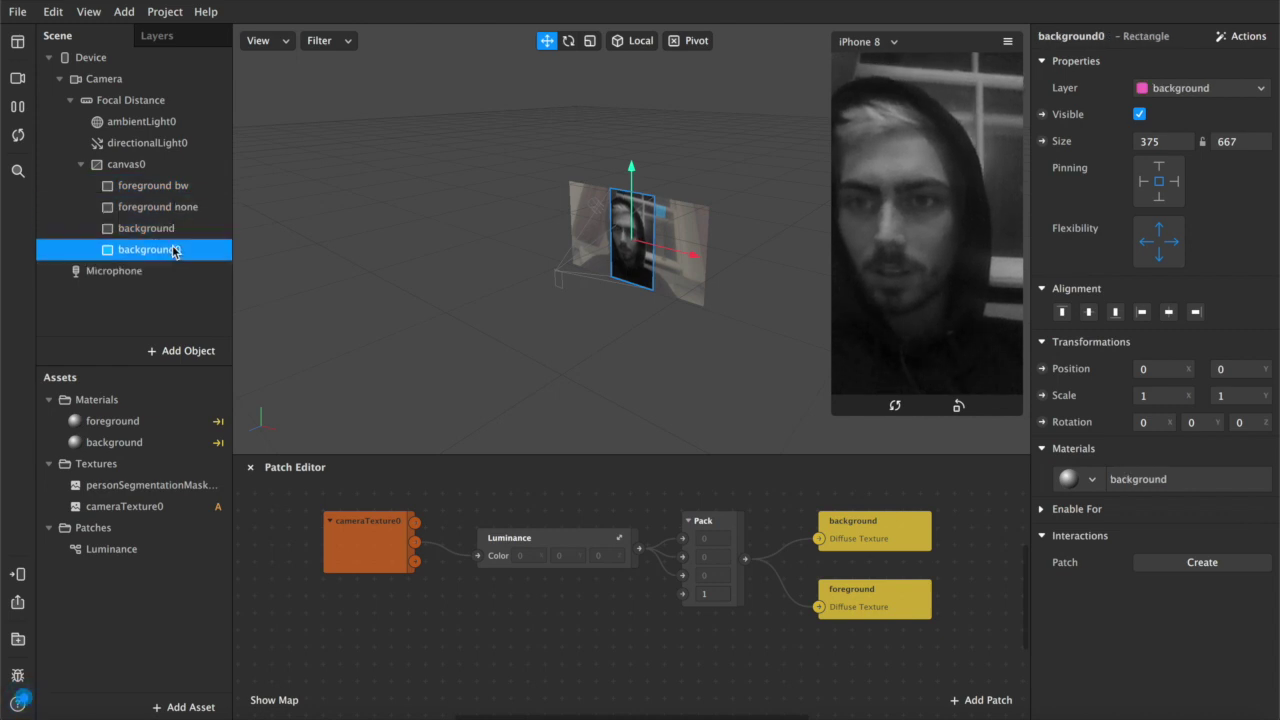
{"action": "double_click", "coordinate": [174, 250]}
{"action": "type", "text": "none"}
{"action": "key", "text": "Return"}
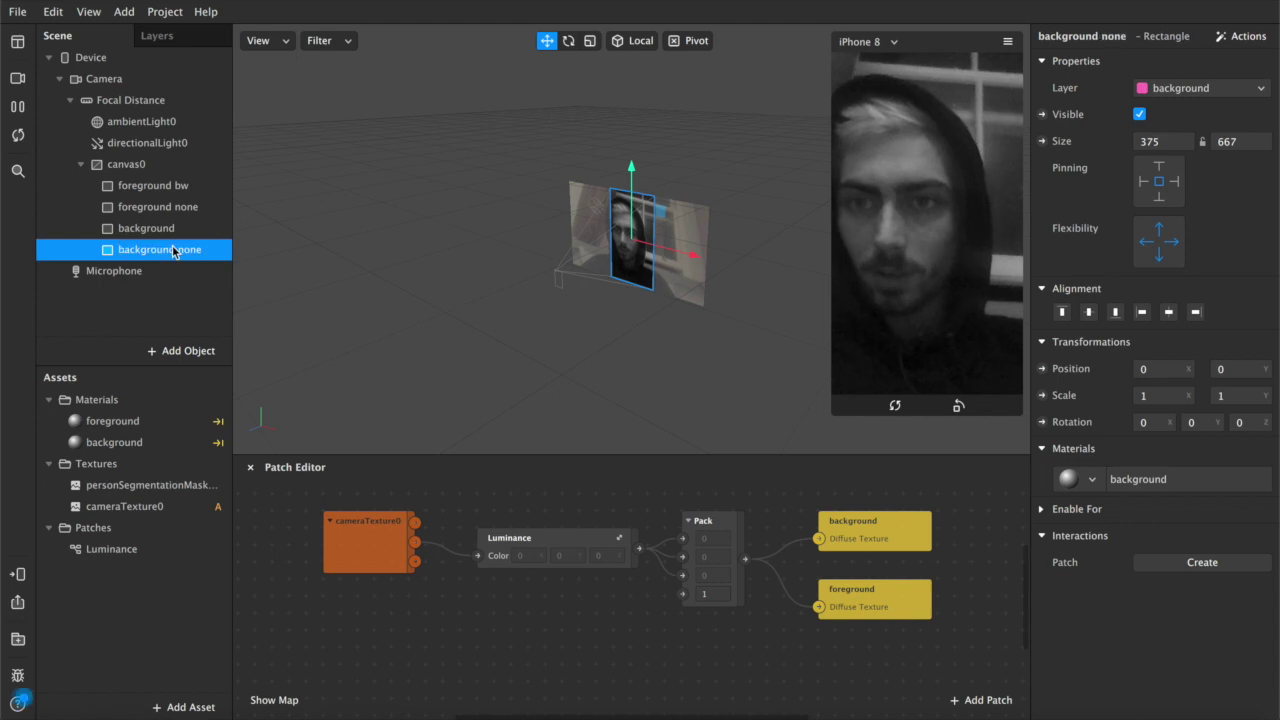
{"action": "left_click", "coordinate": [168, 229]}
{"action": "double_click", "coordinate": [168, 229]}
{"action": "type", "text": "bw"}
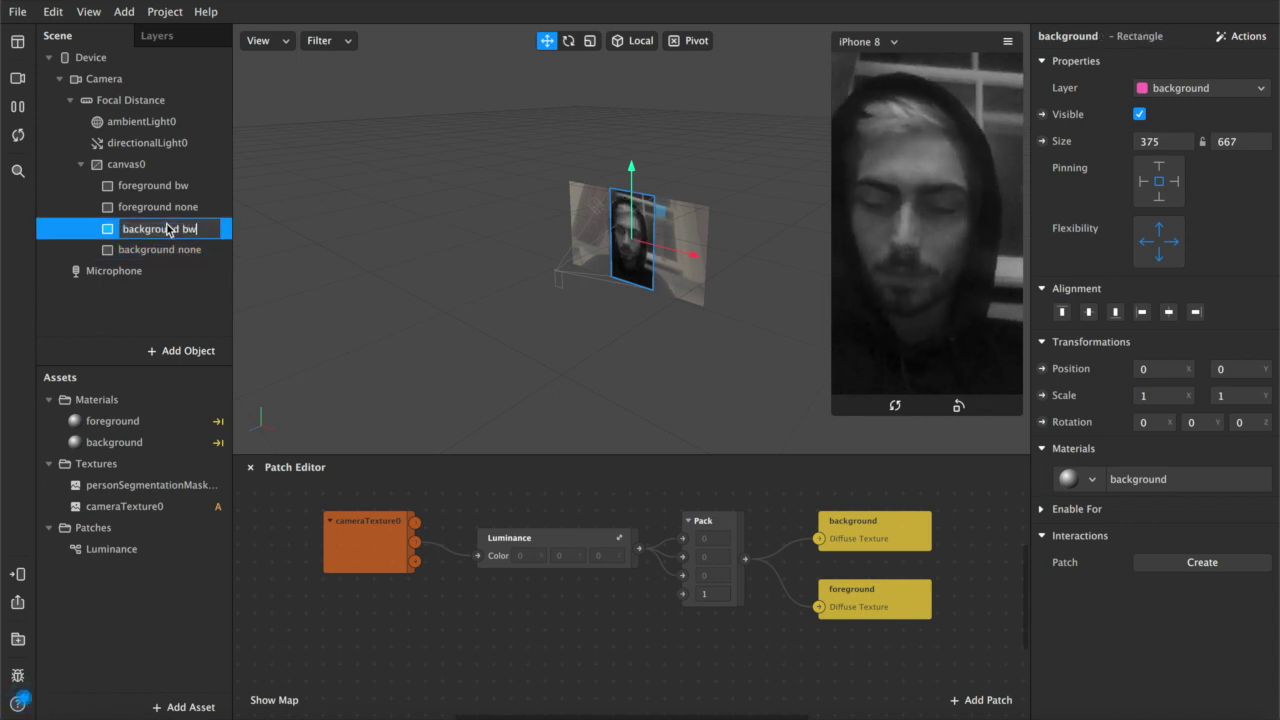
{"action": "key", "text": "Return"}
{"action": "left_click", "coordinate": [182, 210]}
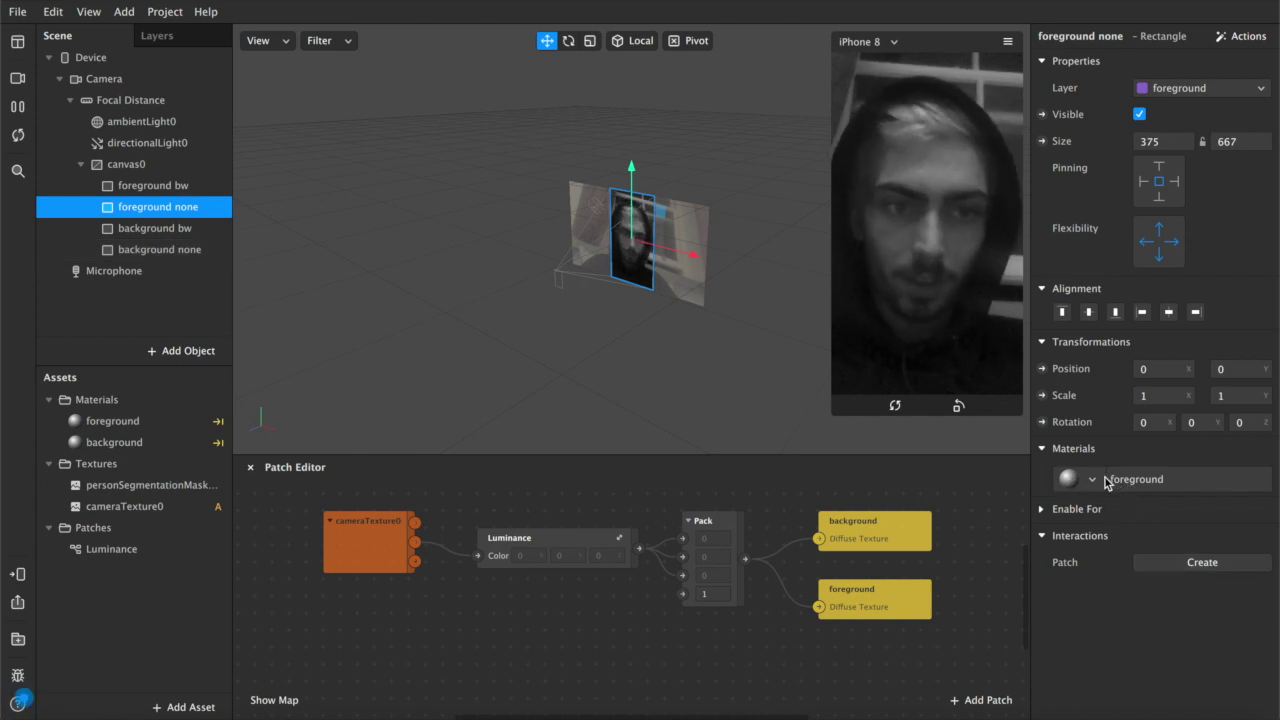
Give the foreground none rectangle a new material named 'foreground none'.
{"action": "left_click", "coordinate": [1078, 481]}
{"action": "left_click", "coordinate": [1131, 566]}
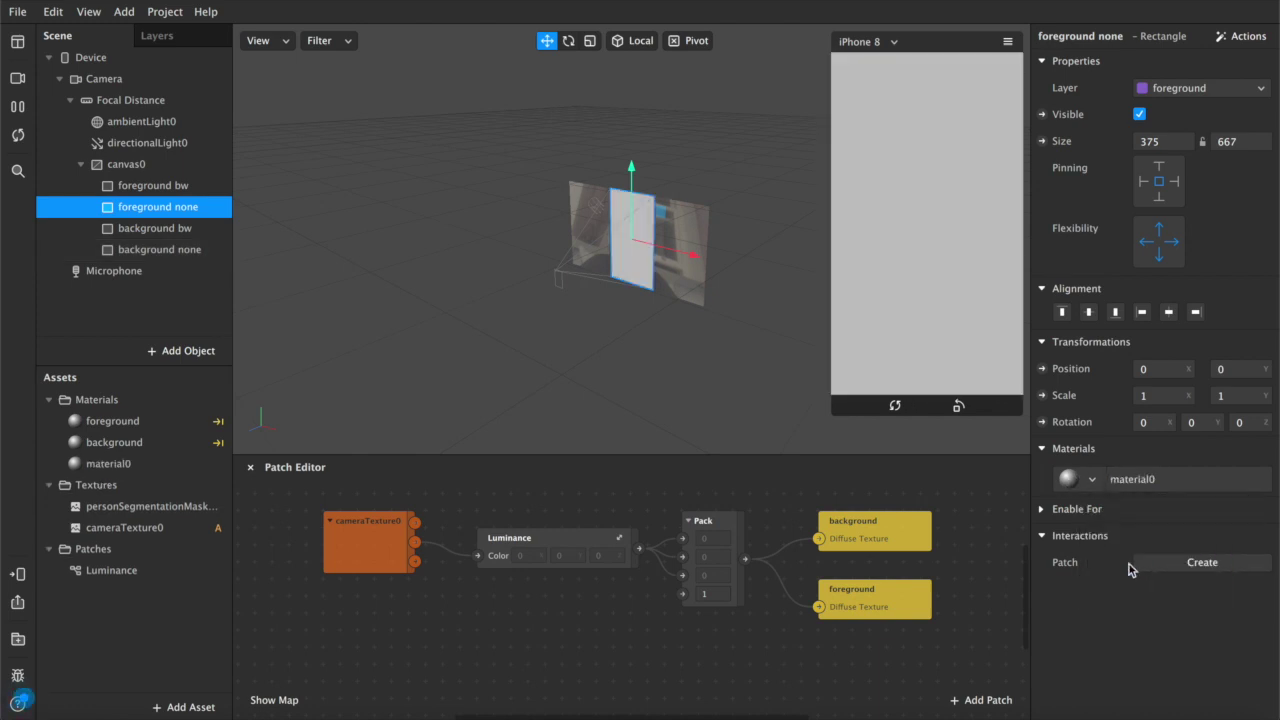
{"action": "double_click", "coordinate": [122, 464]}
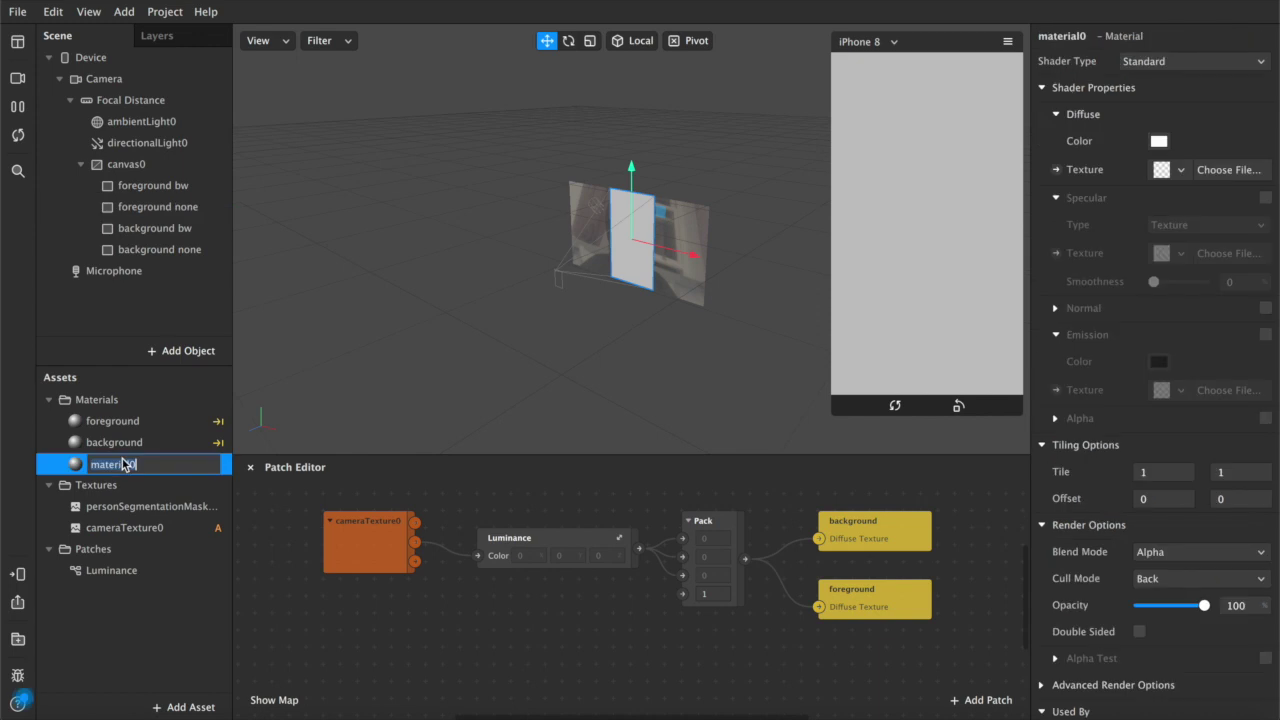
{"action": "type", "text": "foreground n"}
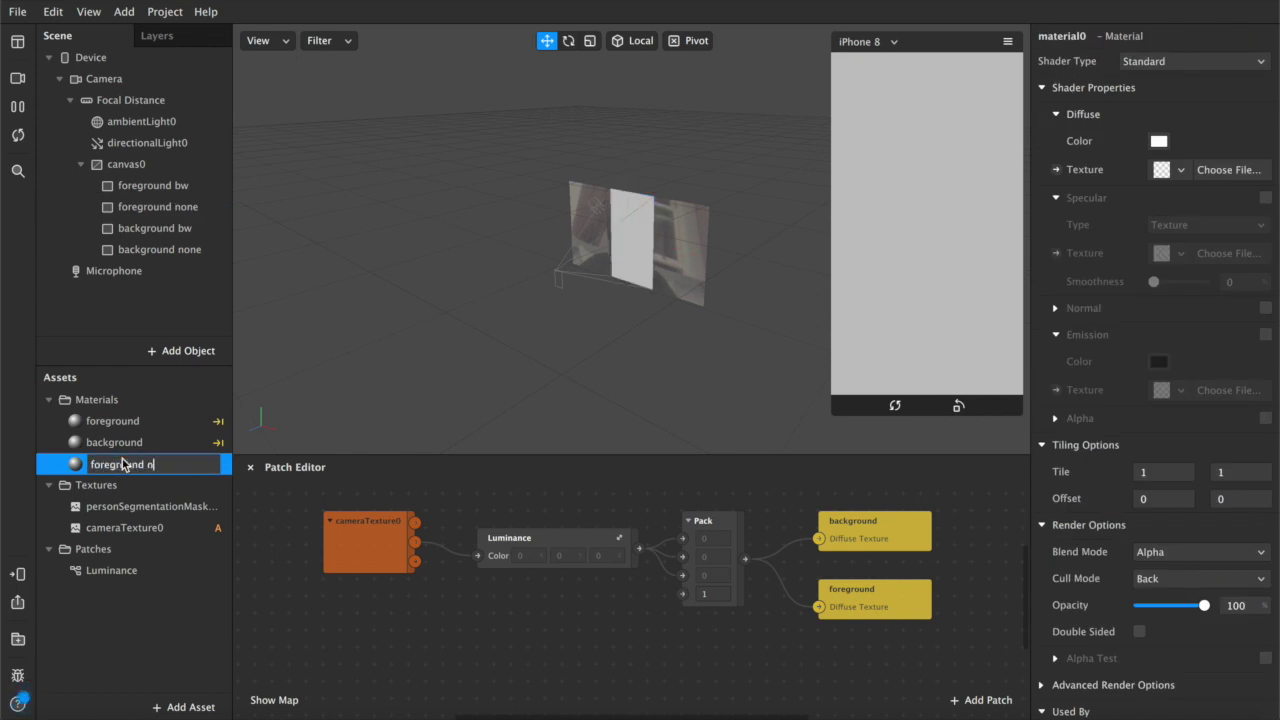
{"action": "type", "text": "one"}
{"action": "key", "text": "Return"}
Give the background none rectangle a new material named 'background none'.
{"action": "left_click", "coordinate": [164, 251]}
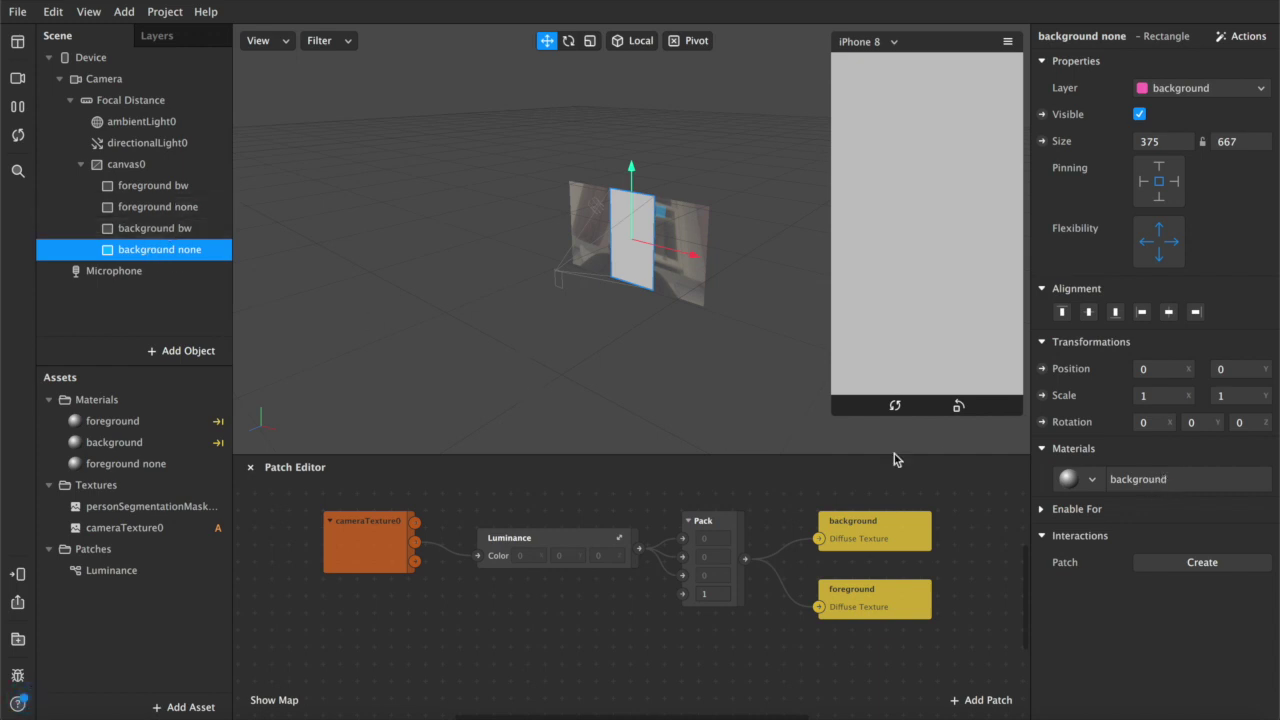
{"action": "left_click", "coordinate": [1092, 479]}
{"action": "left_click", "coordinate": [1125, 582]}
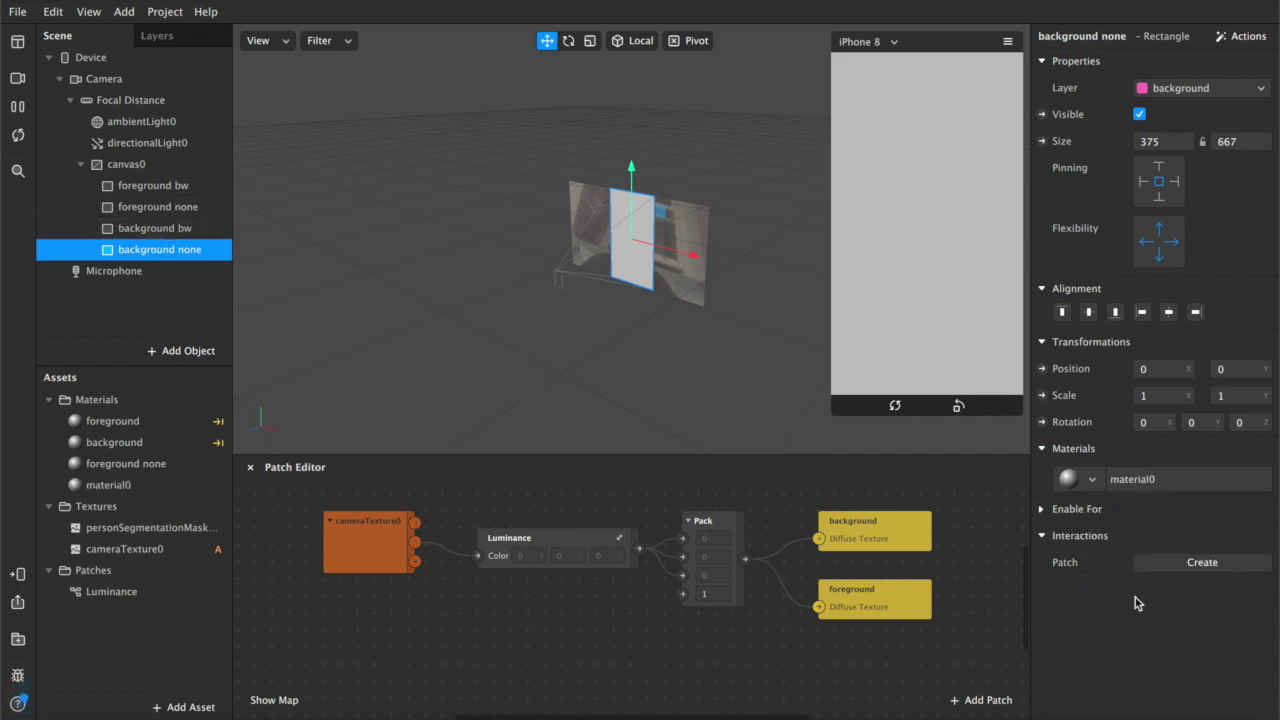
{"action": "double_click", "coordinate": [124, 486]}
{"action": "type", "text": "background none"}
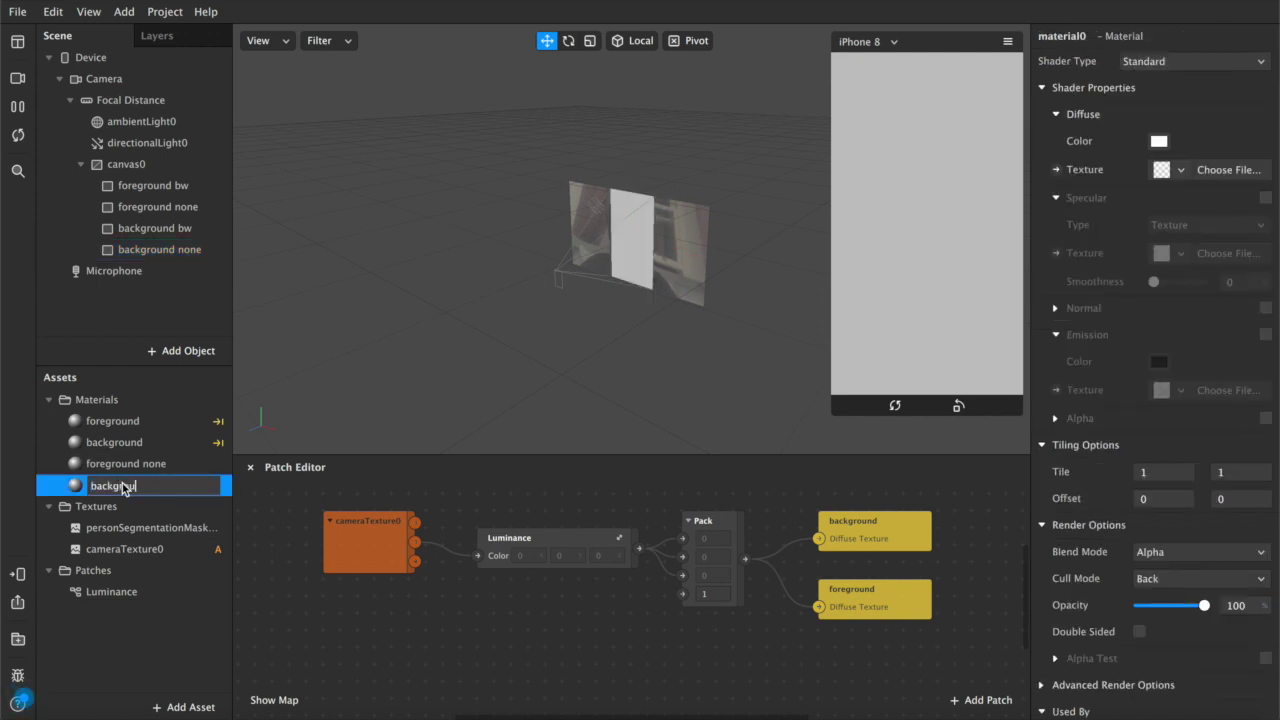
{"action": "key", "text": "Return"}
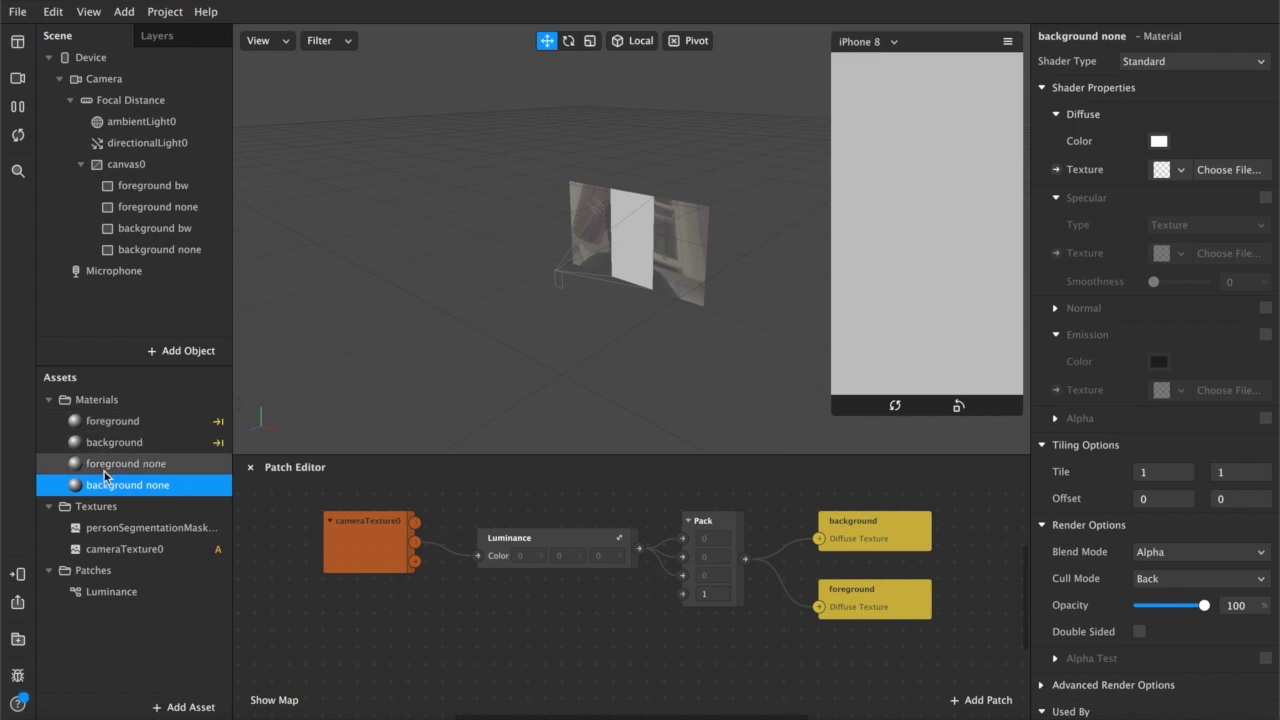
{"action": "left_click", "coordinate": [151, 469]}
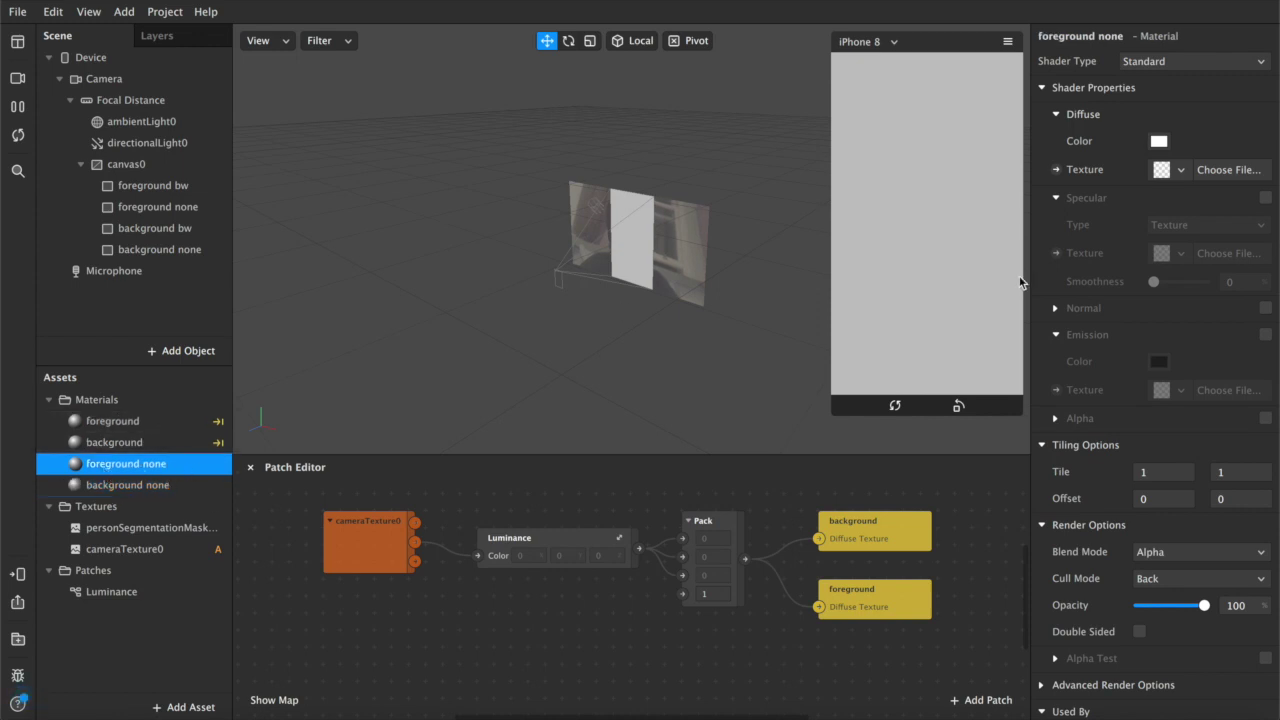
Set foreground none's Diffuse Texture to cameraTexture0 and Alpha Texture to personSegmentationMaskTexture0.
{"action": "left_click", "coordinate": [1168, 170]}
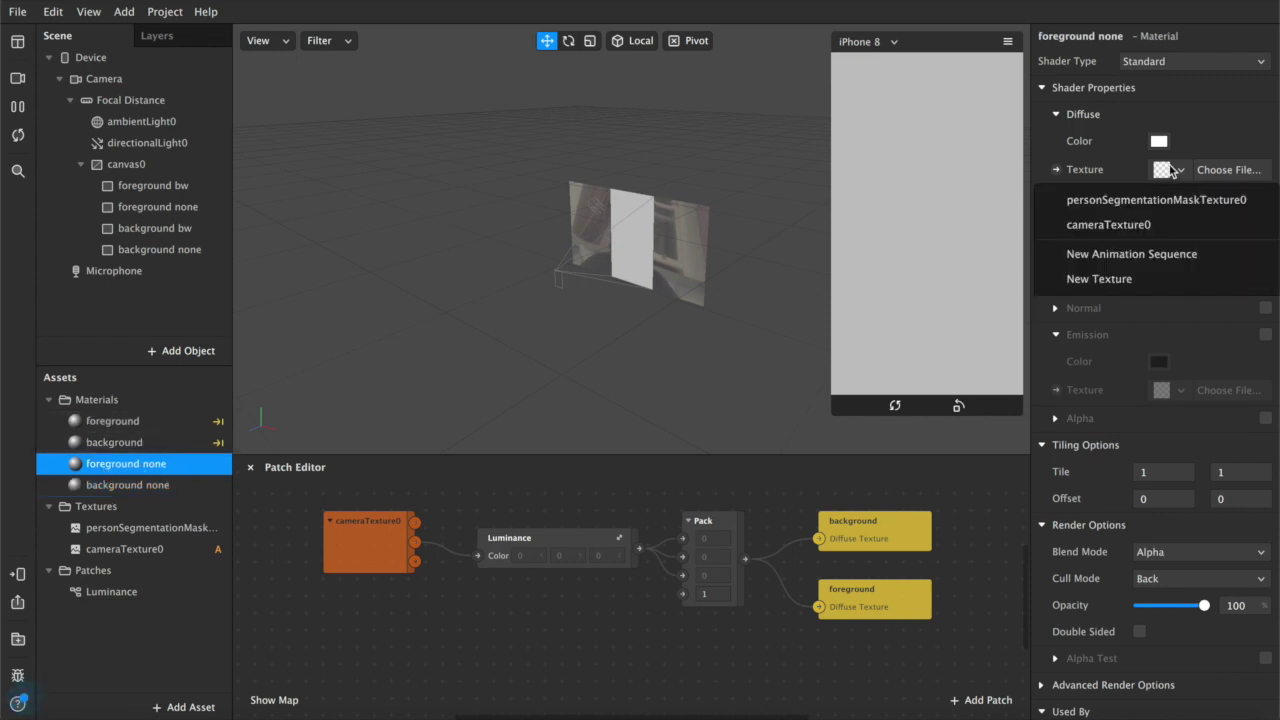
{"action": "left_click", "coordinate": [1150, 231]}
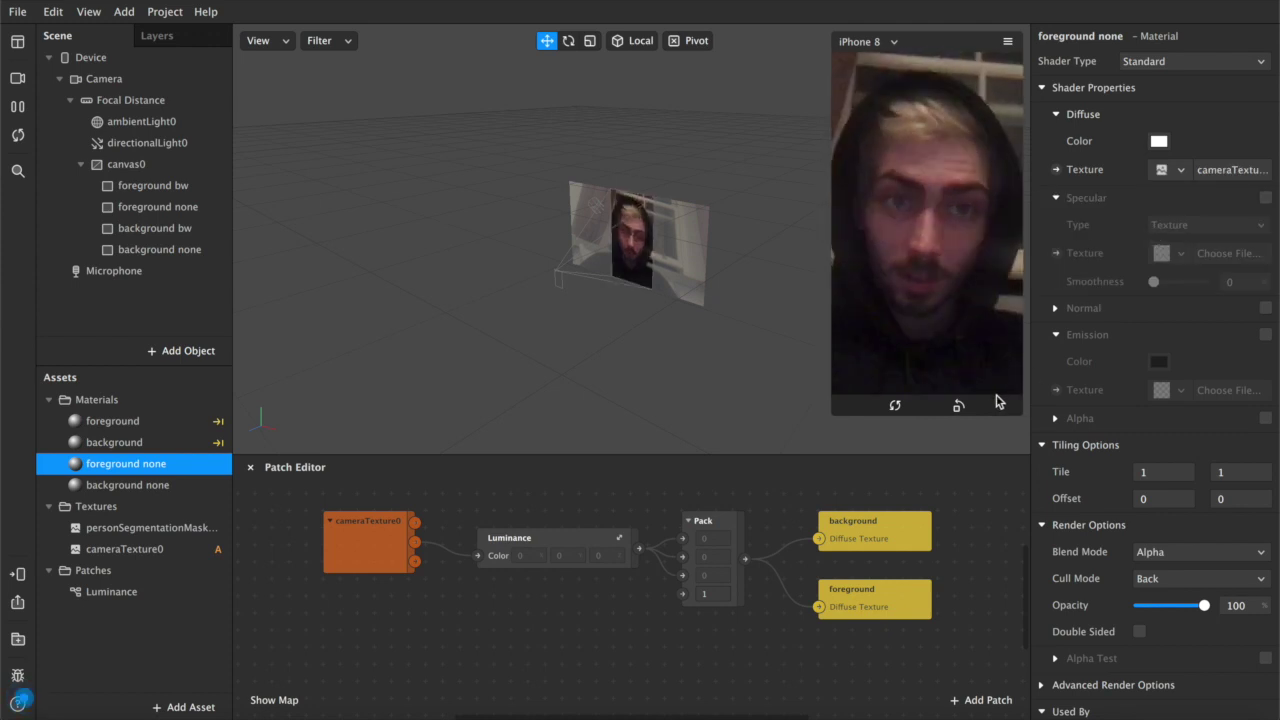
{"action": "left_click", "coordinate": [1266, 418]}
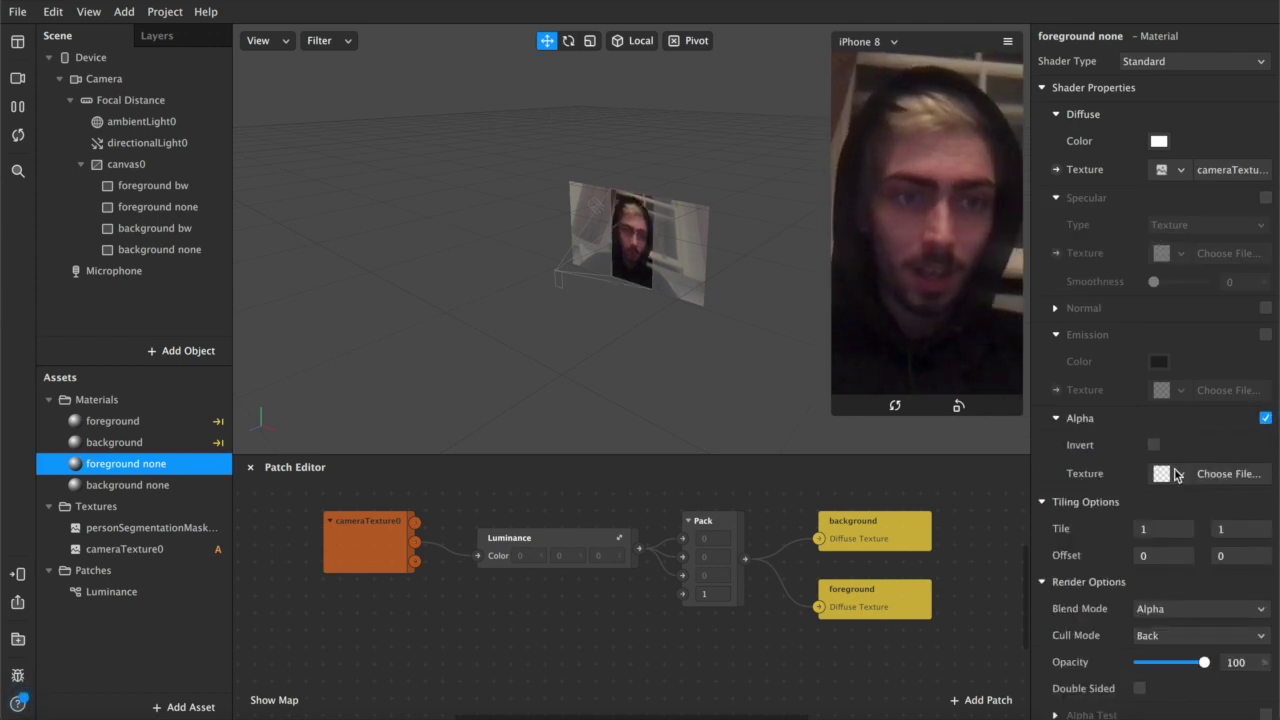
{"action": "left_click", "coordinate": [1168, 474]}
{"action": "left_click", "coordinate": [1180, 503]}
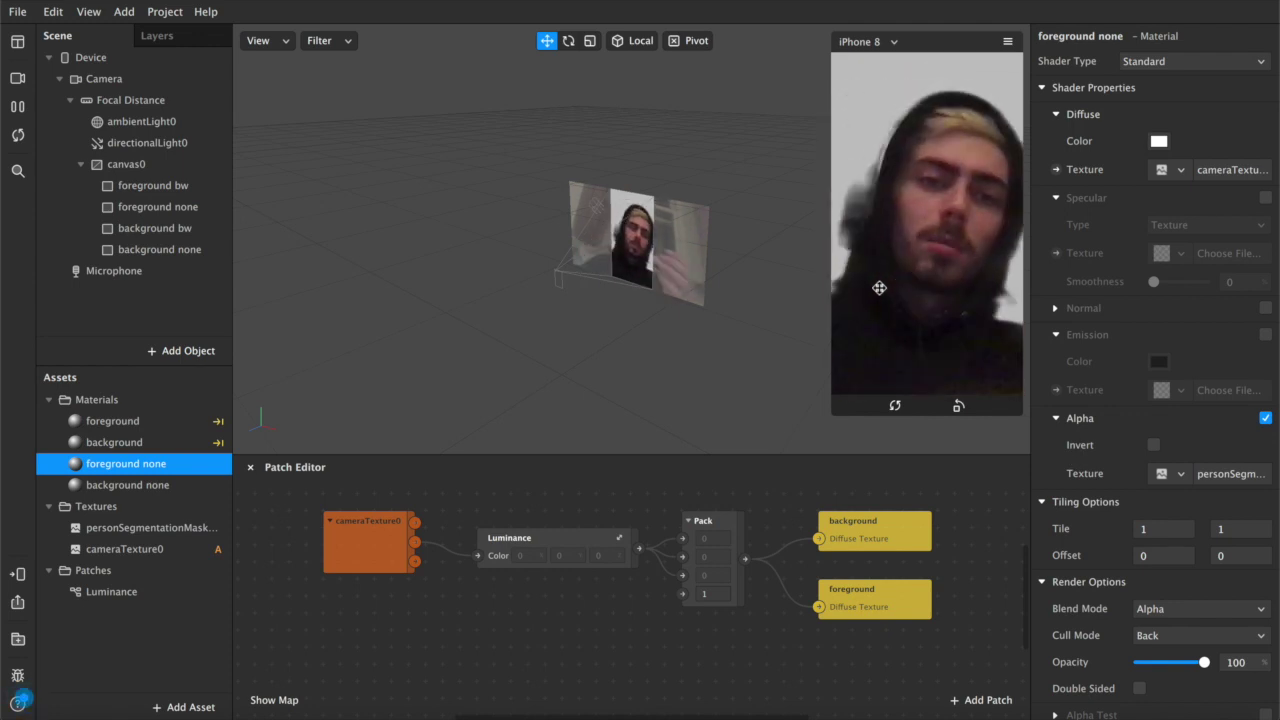
{"action": "scroll", "coordinate": [463, 690], "scroll_direction": "up", "scroll_amount": 1}
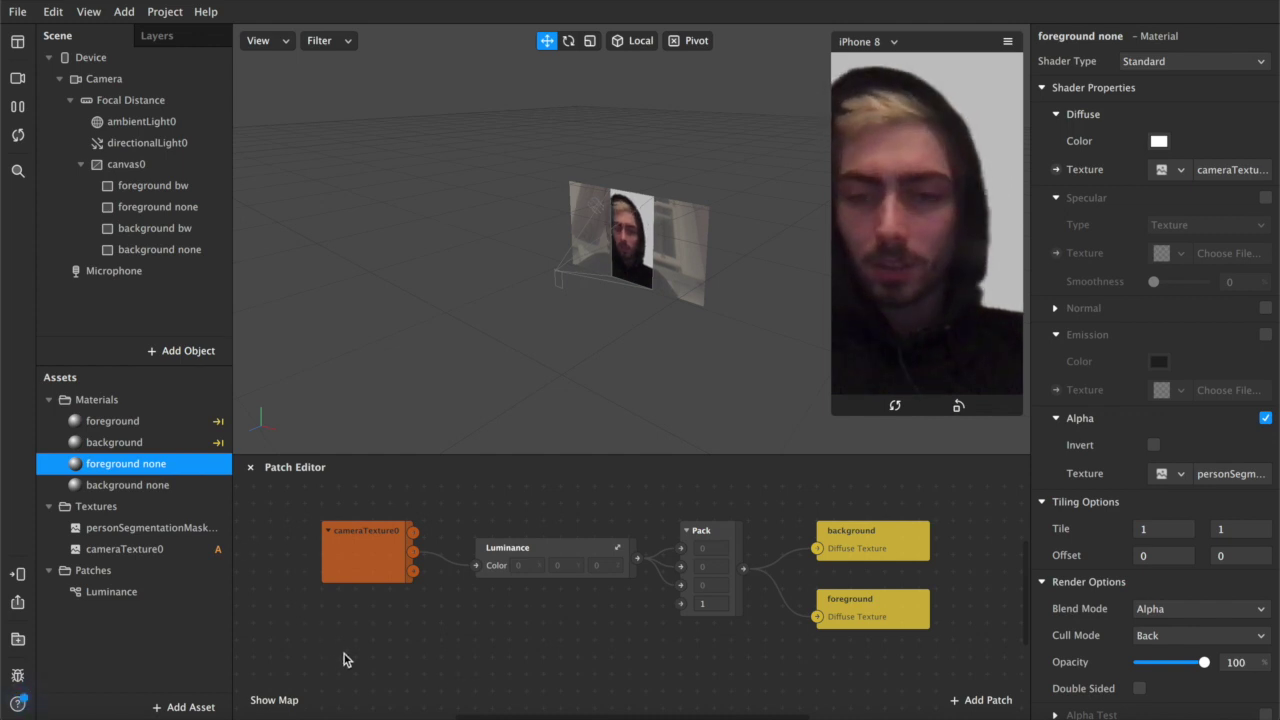
{"action": "scroll", "coordinate": [344, 657], "scroll_direction": "down", "scroll_amount": 1}
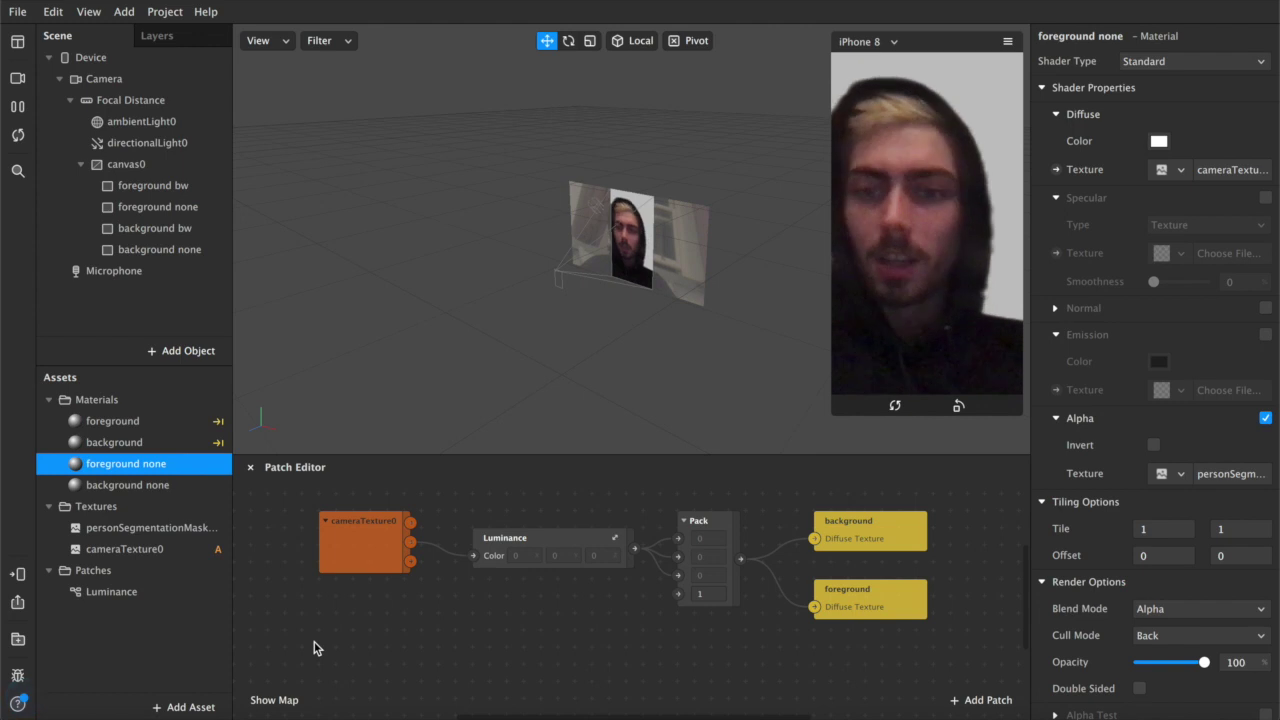
Add a Screen Tap patch to the graph and tick Enabled.
{"action": "right_click", "coordinate": [314, 643]}
{"action": "type", "text": "scr"}
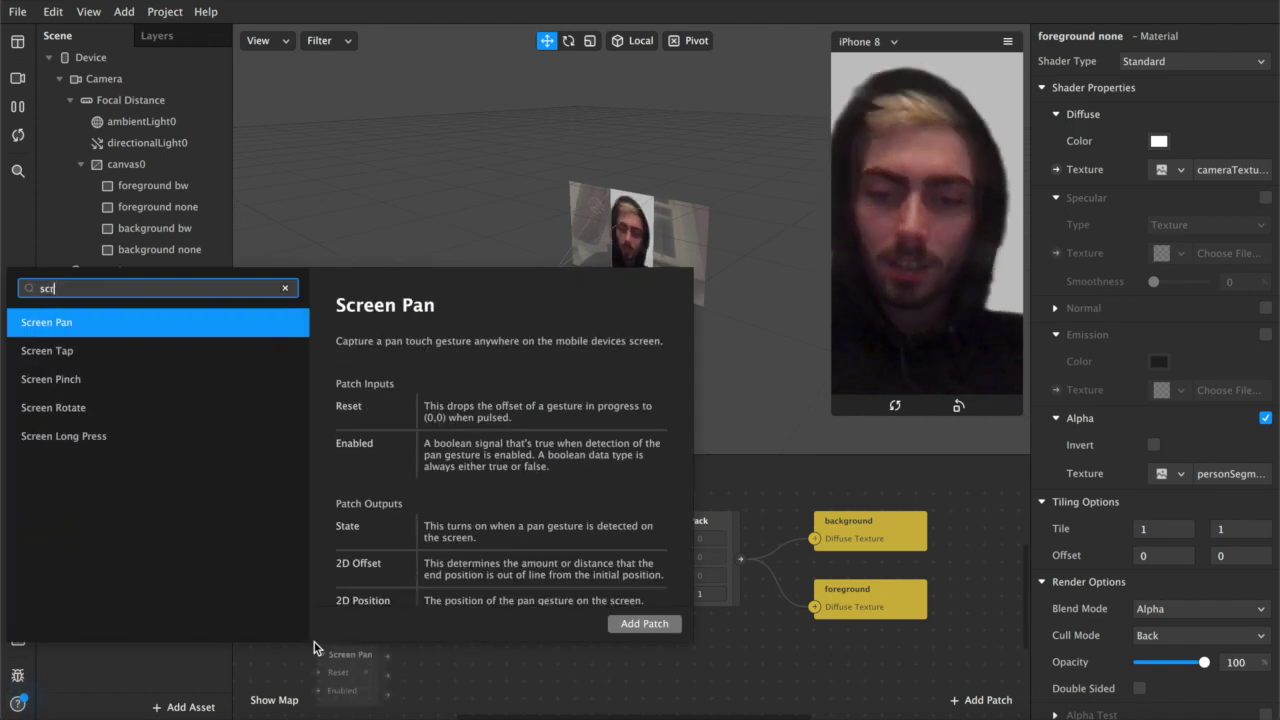
{"action": "type", "text": "een tap"}
{"action": "key", "text": "Return"}
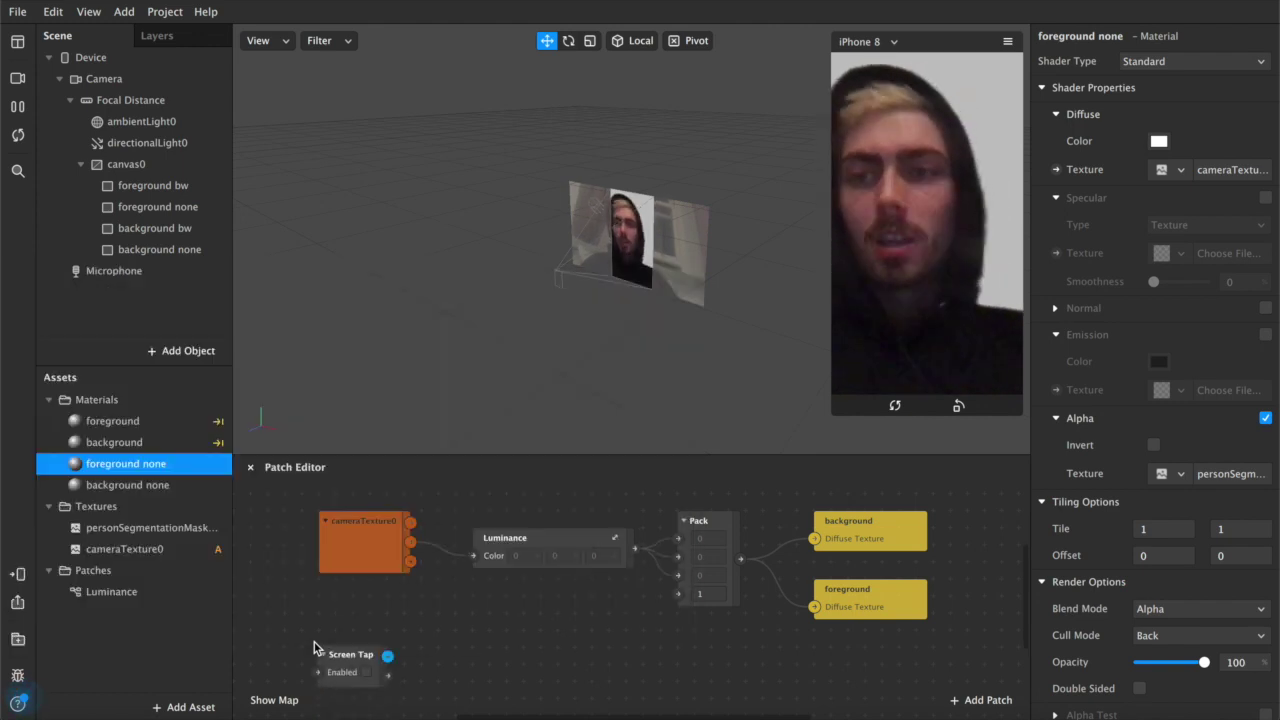
{"action": "left_click", "coordinate": [324, 649]}
{"action": "left_click_drag", "start_coordinate": [324, 649], "coordinate": [309, 635]}
{"action": "left_click", "coordinate": [351, 658]}
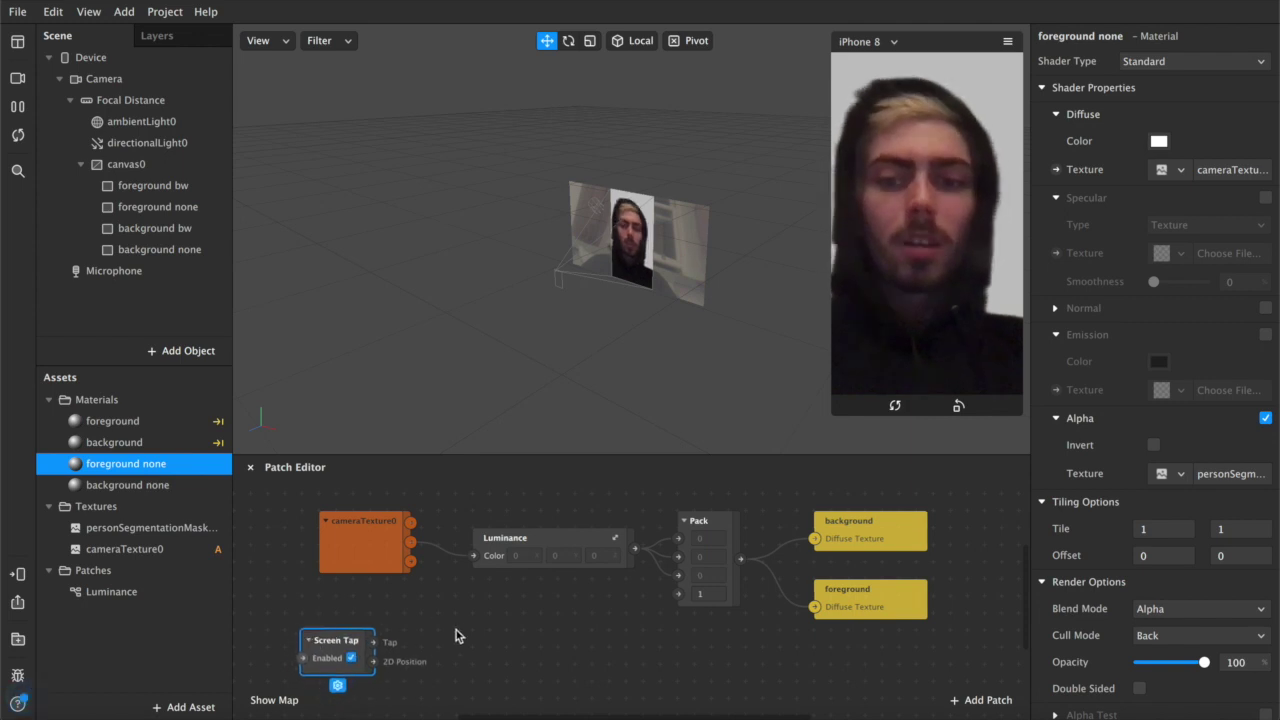
{"action": "scroll", "coordinate": [456, 630], "scroll_direction": "down", "scroll_amount": 2}
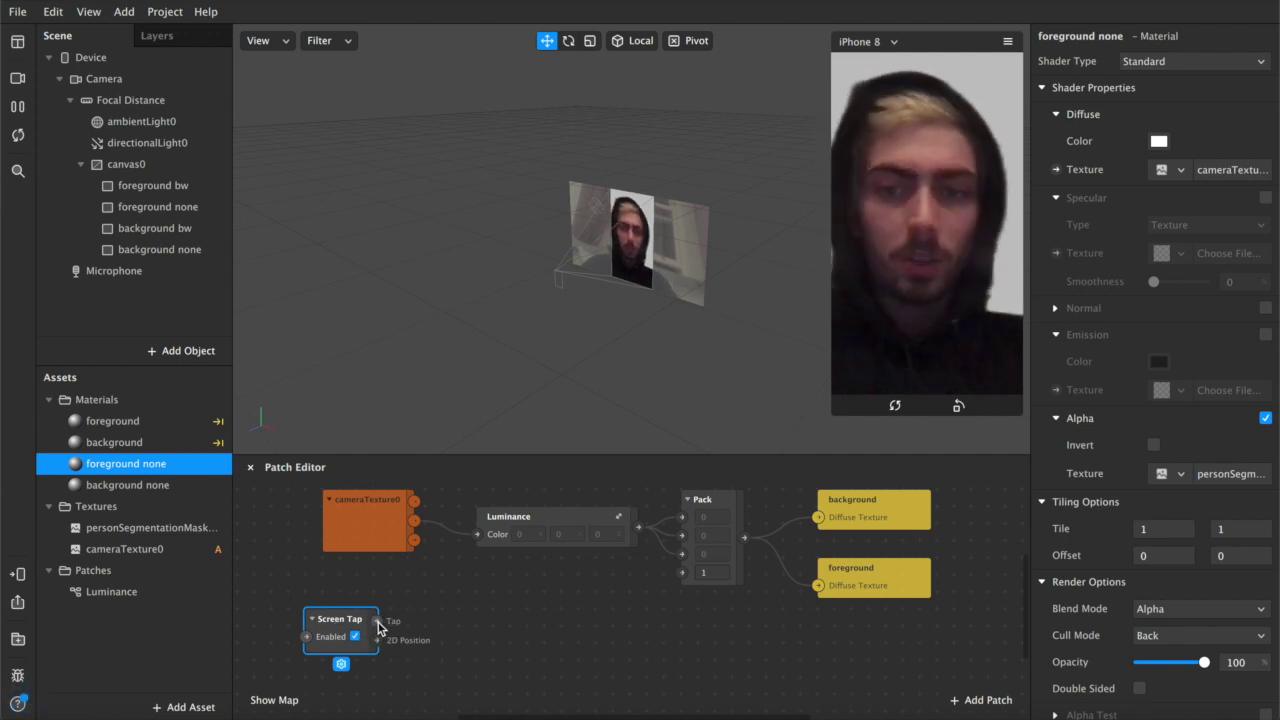
Feed the Screen Tap's Tap output into a new Switch patch placed beside it.
{"action": "left_click_drag", "start_coordinate": [383, 626], "coordinate": [447, 637]}
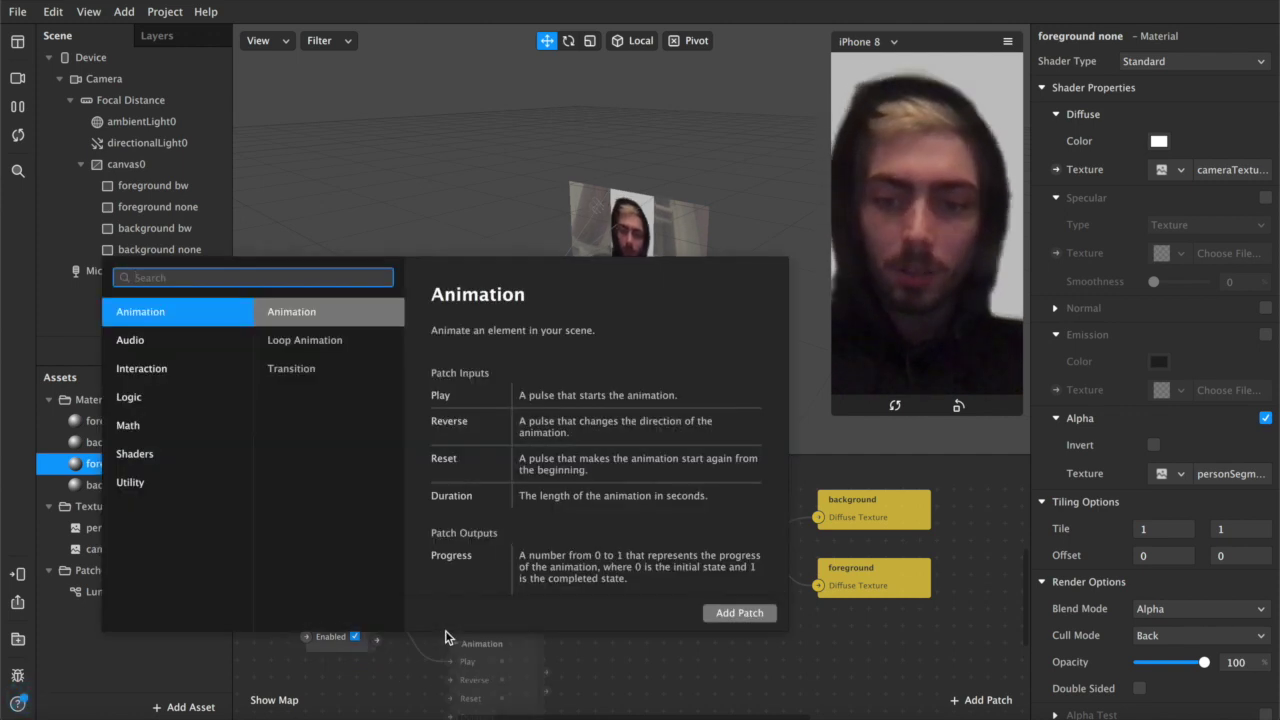
{"action": "type", "text": "switch"}
{"action": "key", "text": "Return"}
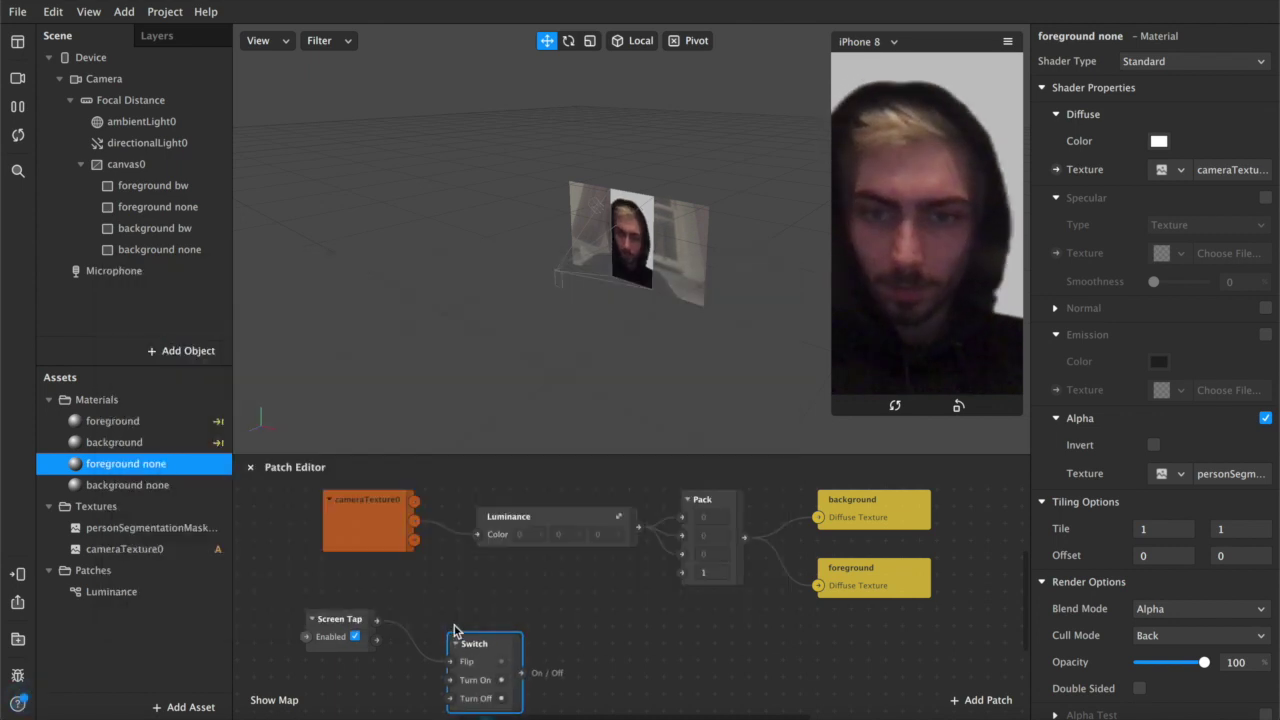
{"action": "left_click_drag", "start_coordinate": [455, 630], "coordinate": [430, 604]}
{"action": "scroll", "coordinate": [563, 677], "scroll_direction": "down", "scroll_amount": 2}
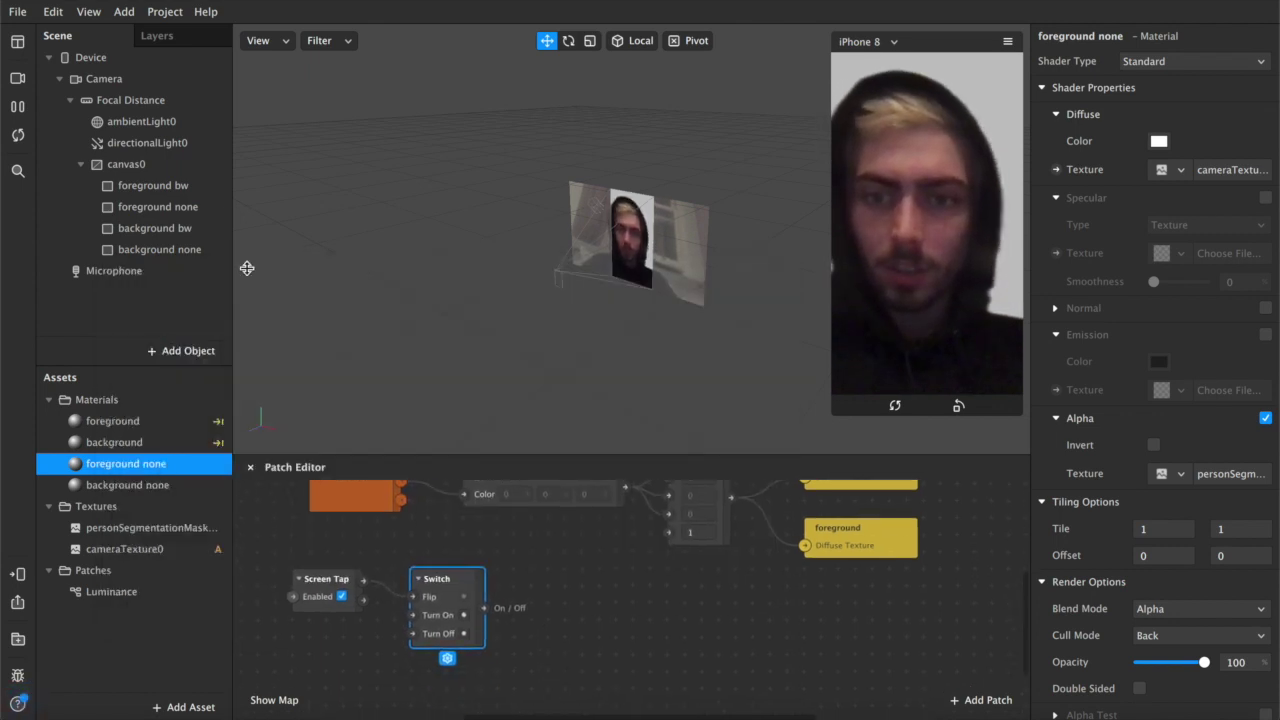
{"action": "left_click", "coordinate": [162, 186]}
{"action": "left_click", "coordinate": [172, 250], "text": "shift"}
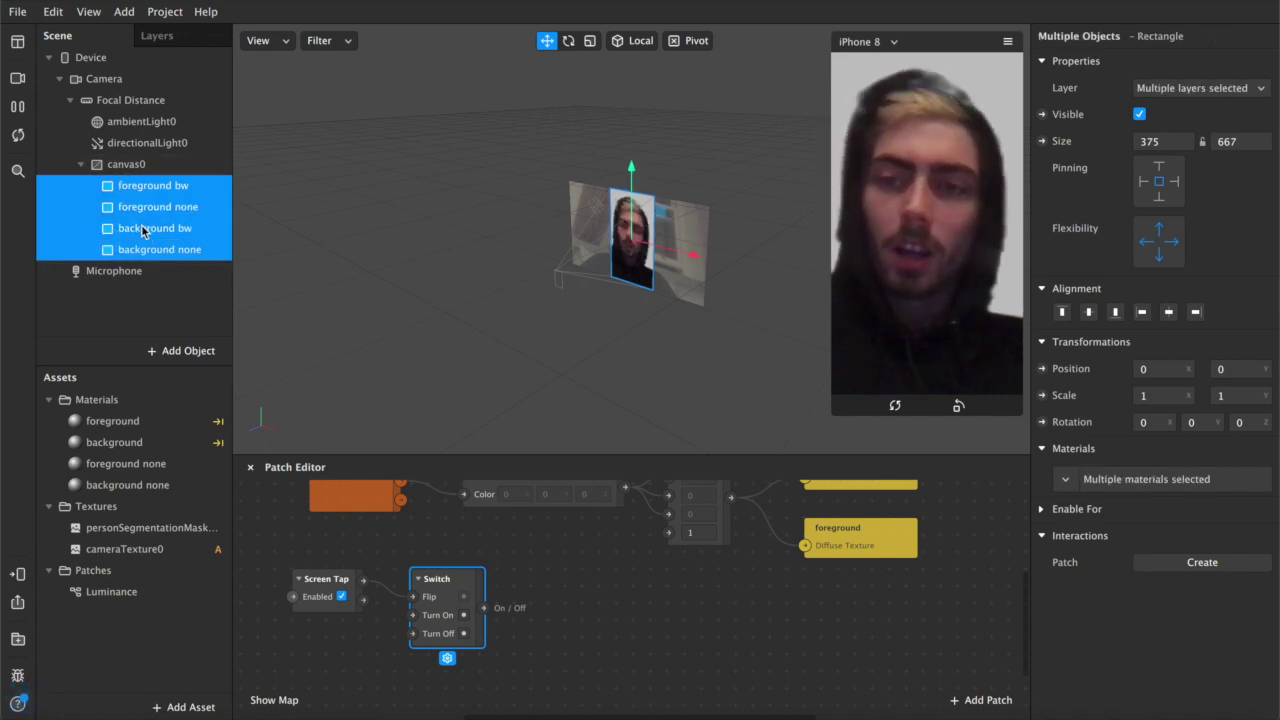
Create Visible patches for all four rectangles and stack them in a column.
{"action": "left_click", "coordinate": [1042, 115]}
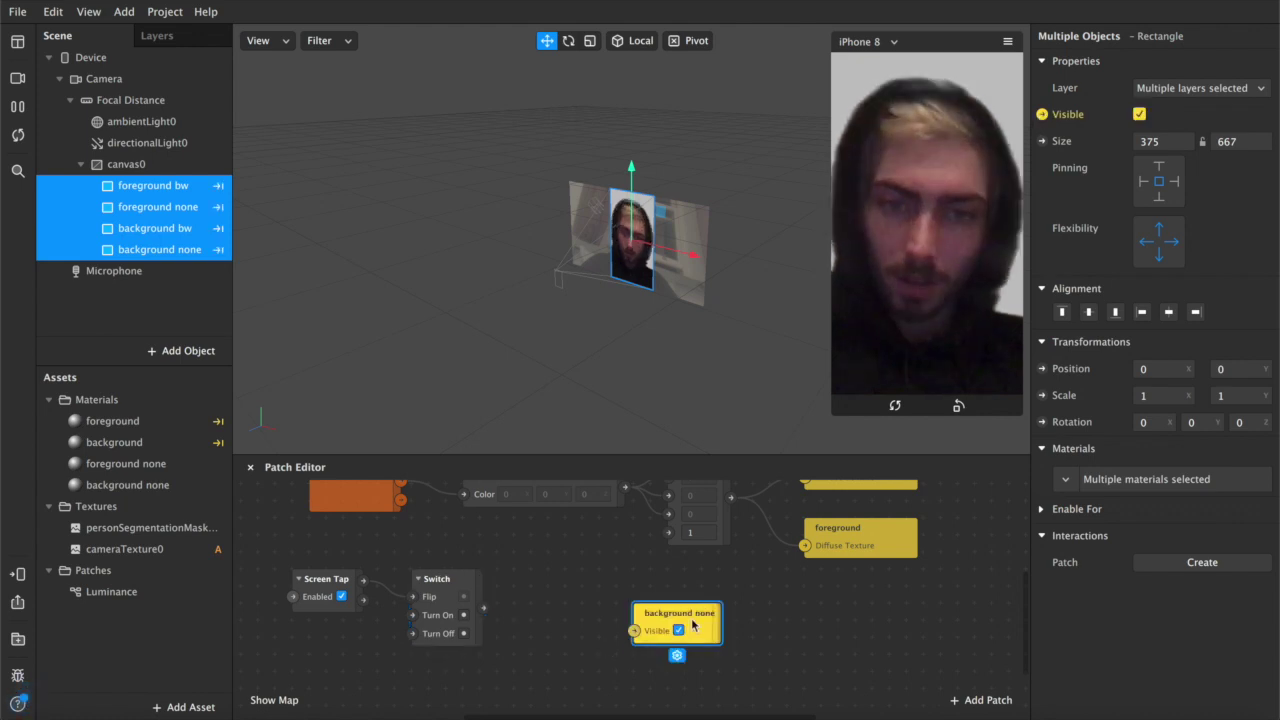
{"action": "left_click_drag", "start_coordinate": [666, 635], "coordinate": [812, 630]}
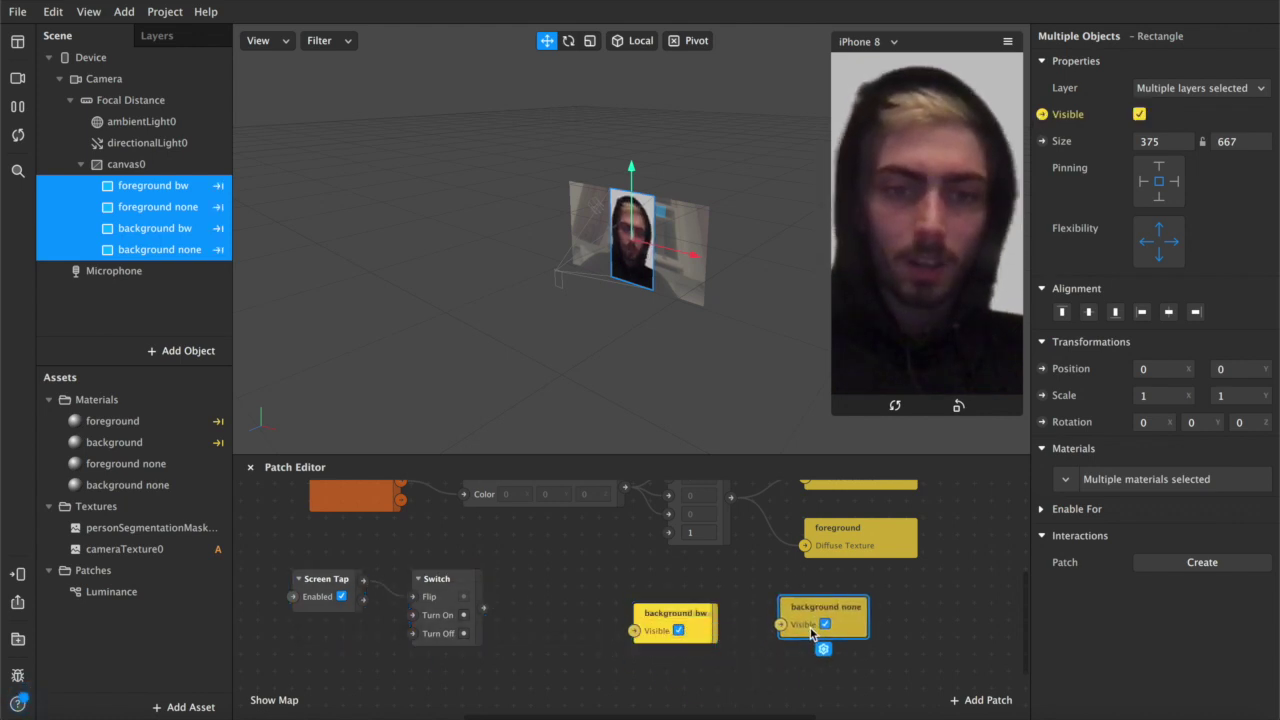
{"action": "scroll", "coordinate": [745, 645], "scroll_direction": "down", "scroll_amount": 1}
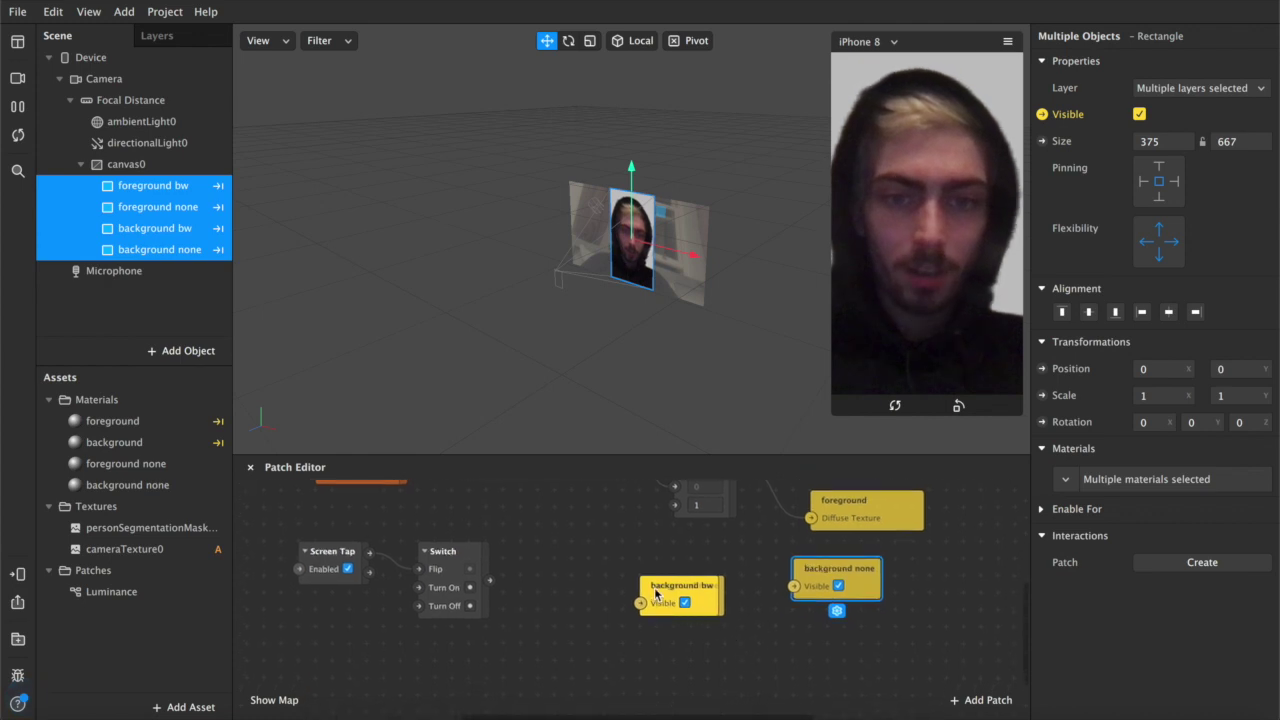
{"action": "left_click_drag", "start_coordinate": [655, 592], "coordinate": [823, 678]}
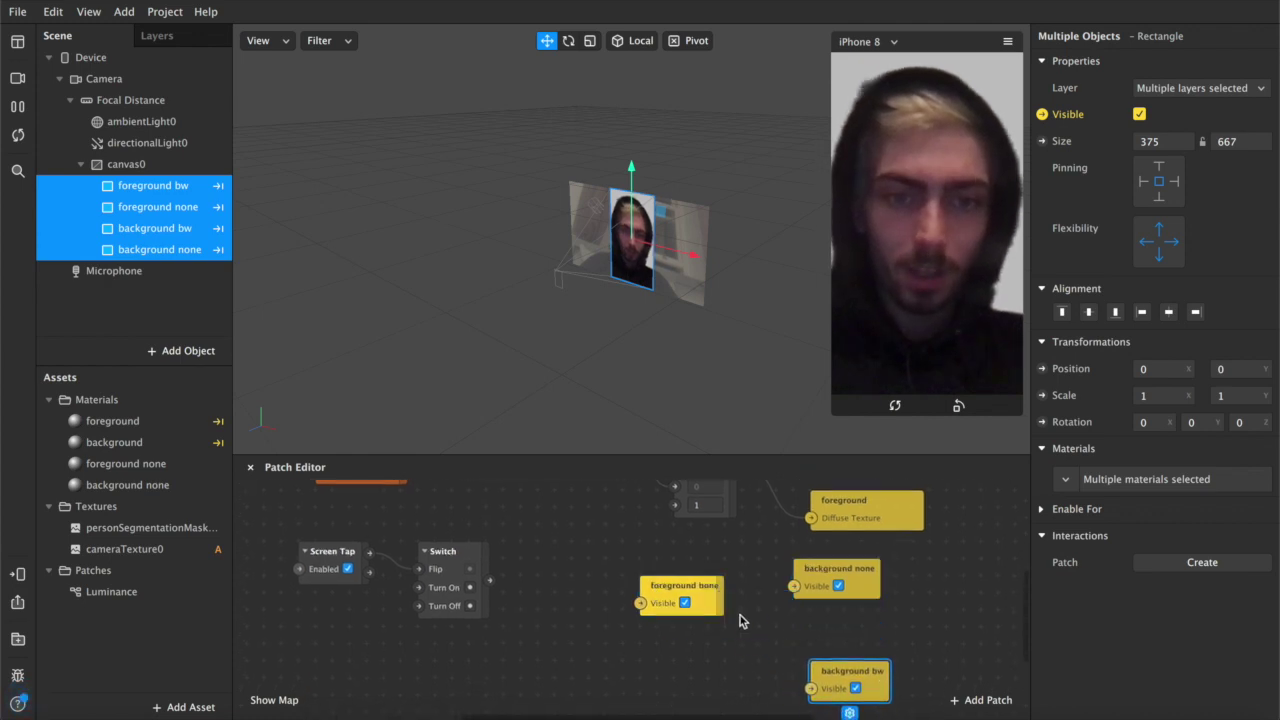
{"action": "left_click_drag", "start_coordinate": [704, 604], "coordinate": [905, 707]}
{"action": "left_click_drag", "start_coordinate": [681, 528], "coordinate": [915, 712]}
{"action": "left_click", "coordinate": [778, 537]}
{"action": "scroll", "coordinate": [700, 570], "scroll_direction": "up", "scroll_amount": 2}
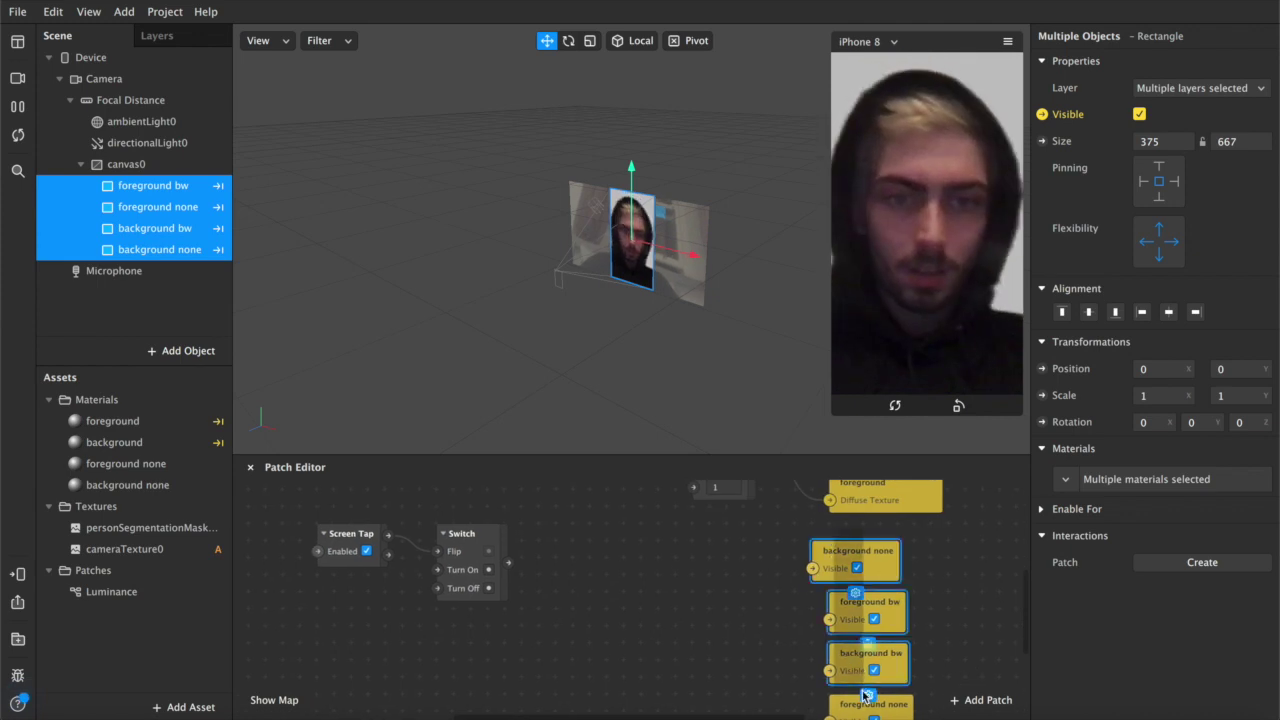
{"action": "left_click_drag", "start_coordinate": [840, 699], "coordinate": [602, 664]}
{"action": "left_click", "coordinate": [515, 628]}
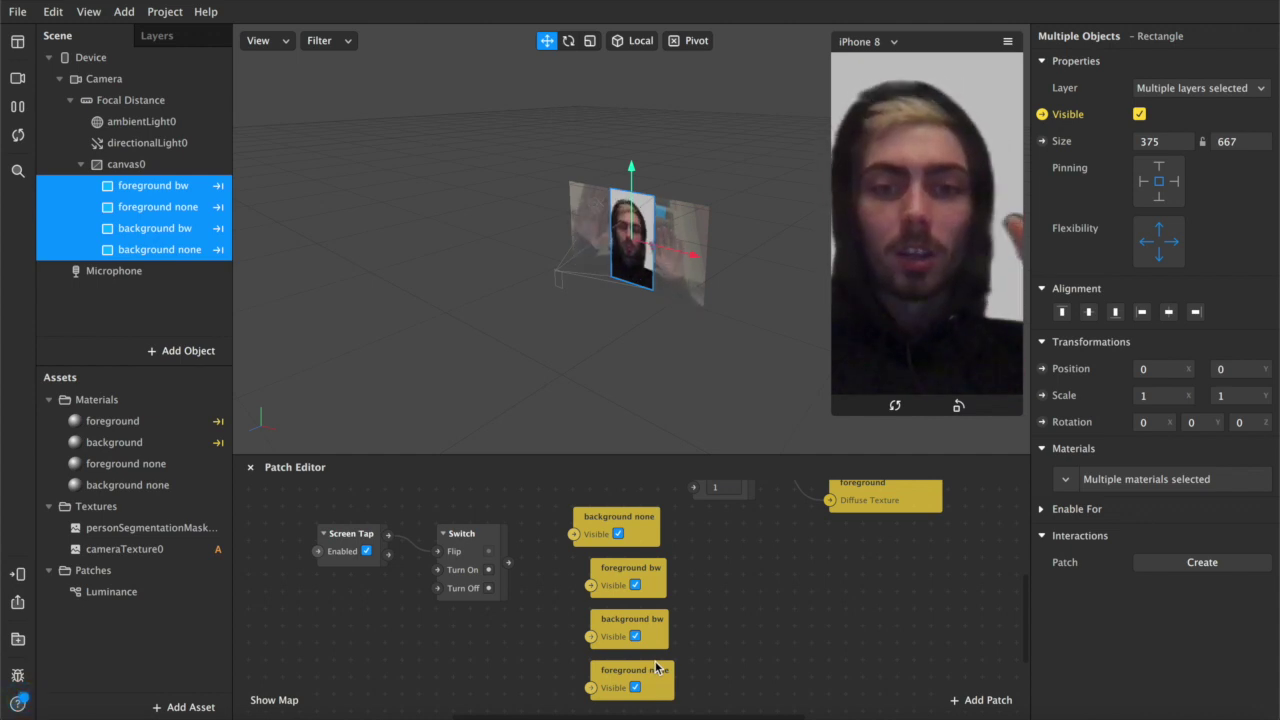
Add a Not patch after the Switch, wiring Not to foreground none and Switch to background none visibility.
{"action": "left_click_drag", "start_coordinate": [509, 563], "coordinate": [537, 583]}
{"action": "type", "text": "not"}
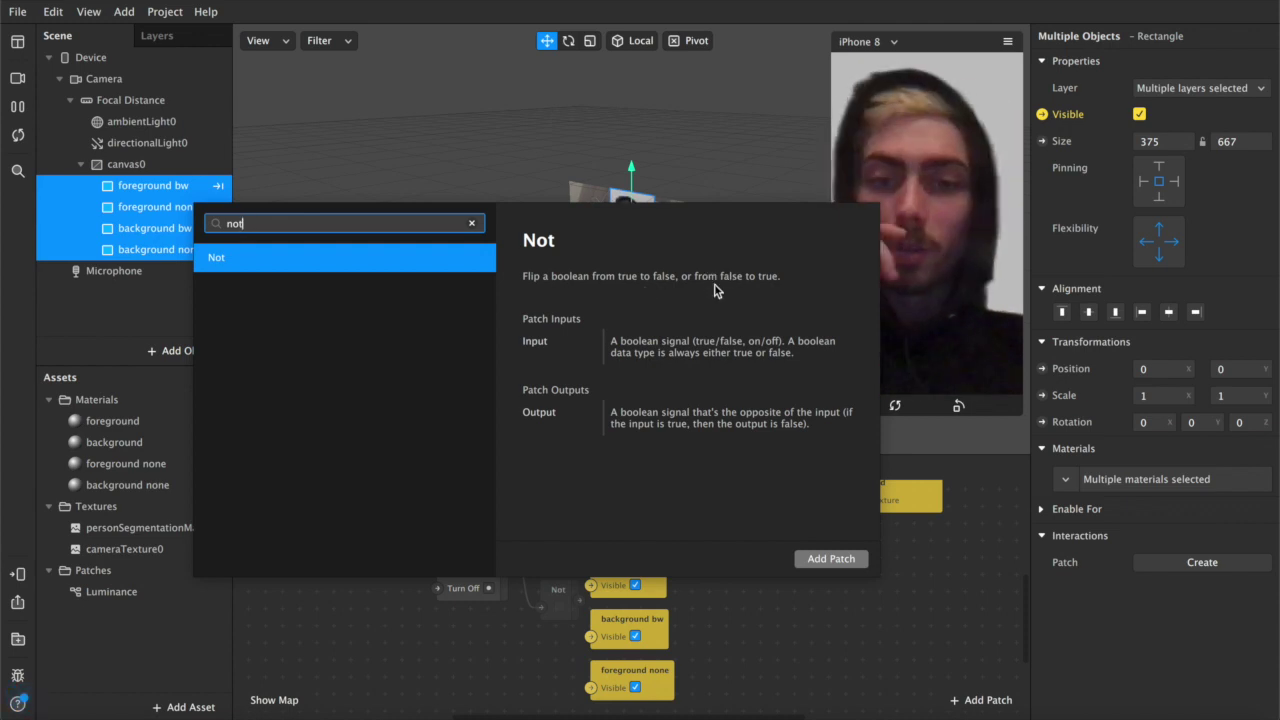
{"action": "key", "text": "Return"}
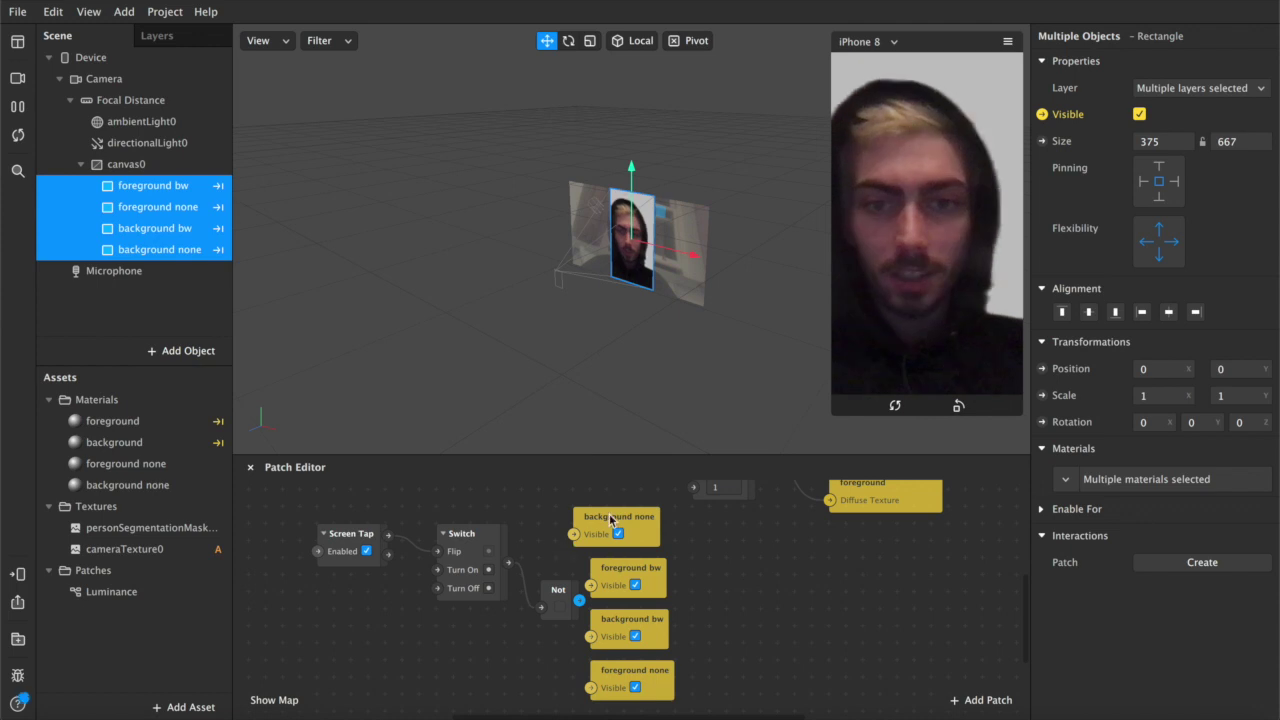
{"action": "left_click_drag", "start_coordinate": [568, 500], "coordinate": [690, 708]}
{"action": "left_click_drag", "start_coordinate": [630, 578], "coordinate": [697, 578]}
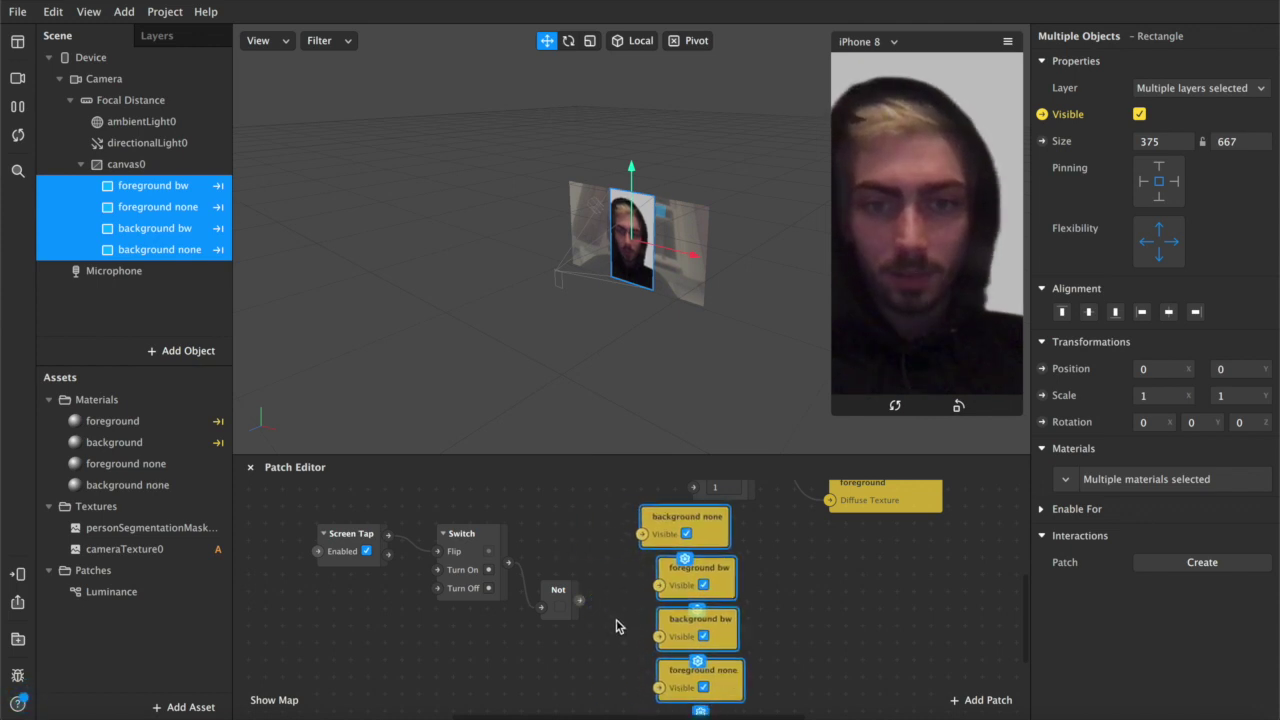
{"action": "left_click", "coordinate": [616, 626]}
{"action": "left_click_drag", "start_coordinate": [552, 612], "coordinate": [659, 636]}
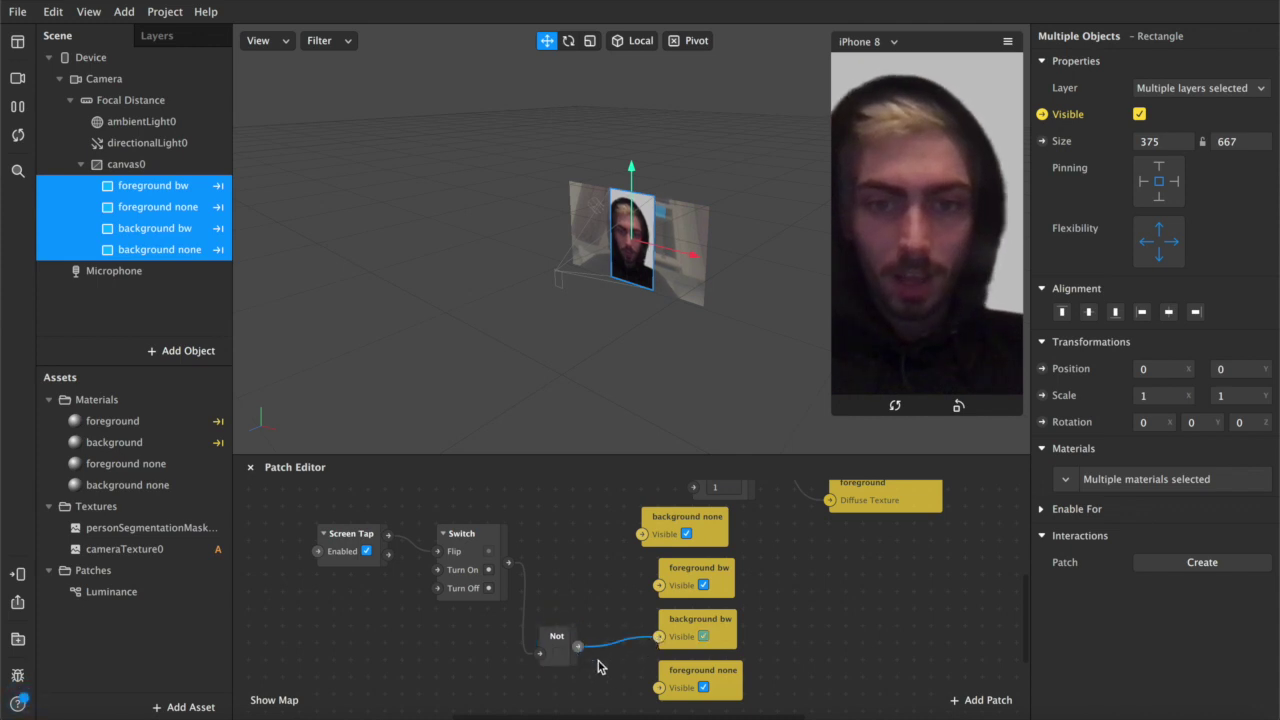
{"action": "left_click_drag", "start_coordinate": [578, 647], "coordinate": [659, 688]}
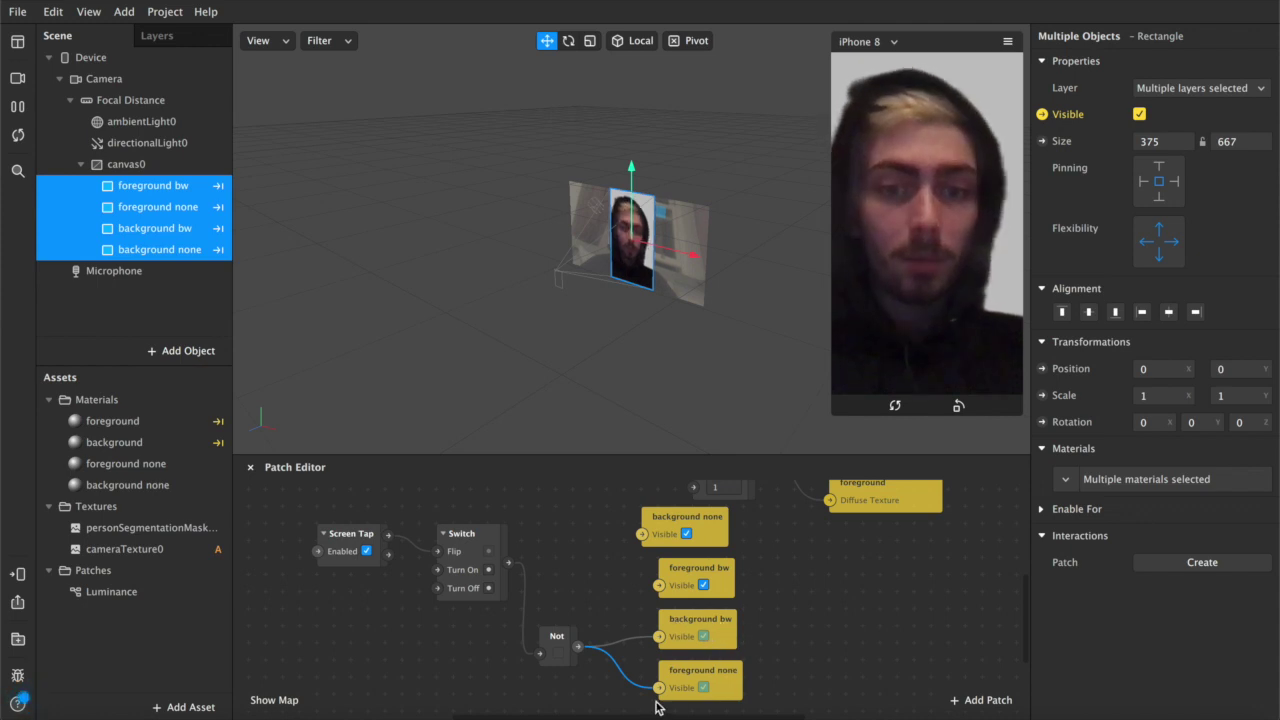
{"action": "left_click", "coordinate": [550, 597]}
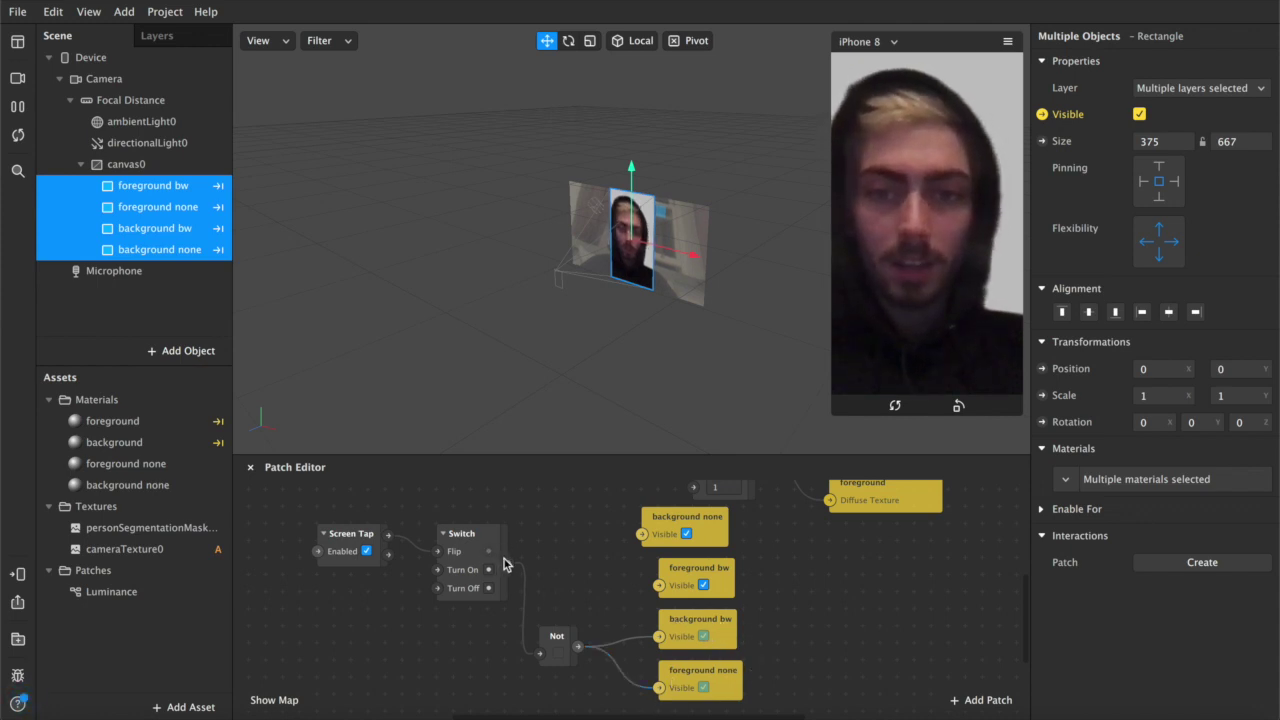
{"action": "left_click_drag", "start_coordinate": [506, 562], "coordinate": [659, 592]}
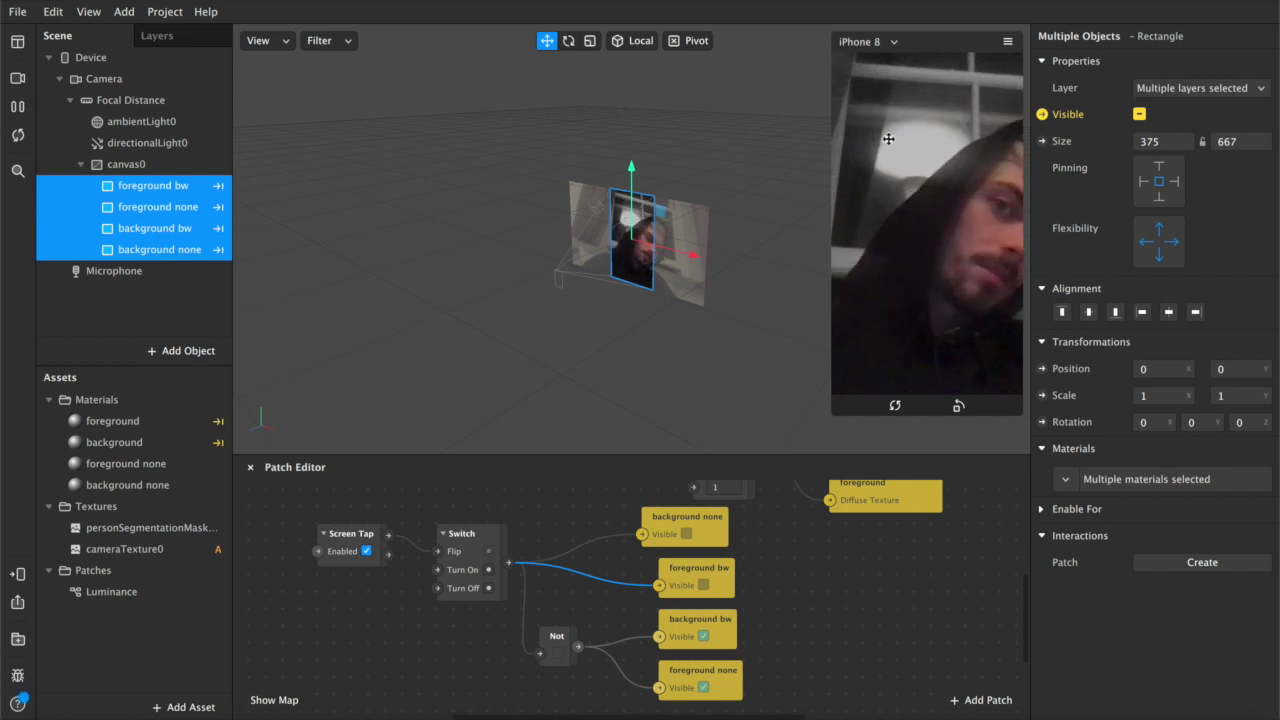
Enable simulated touch in the preview and tap it to switch to black and white.
{"action": "left_click", "coordinate": [1007, 41]}
{"action": "left_click", "coordinate": [1042, 76]}
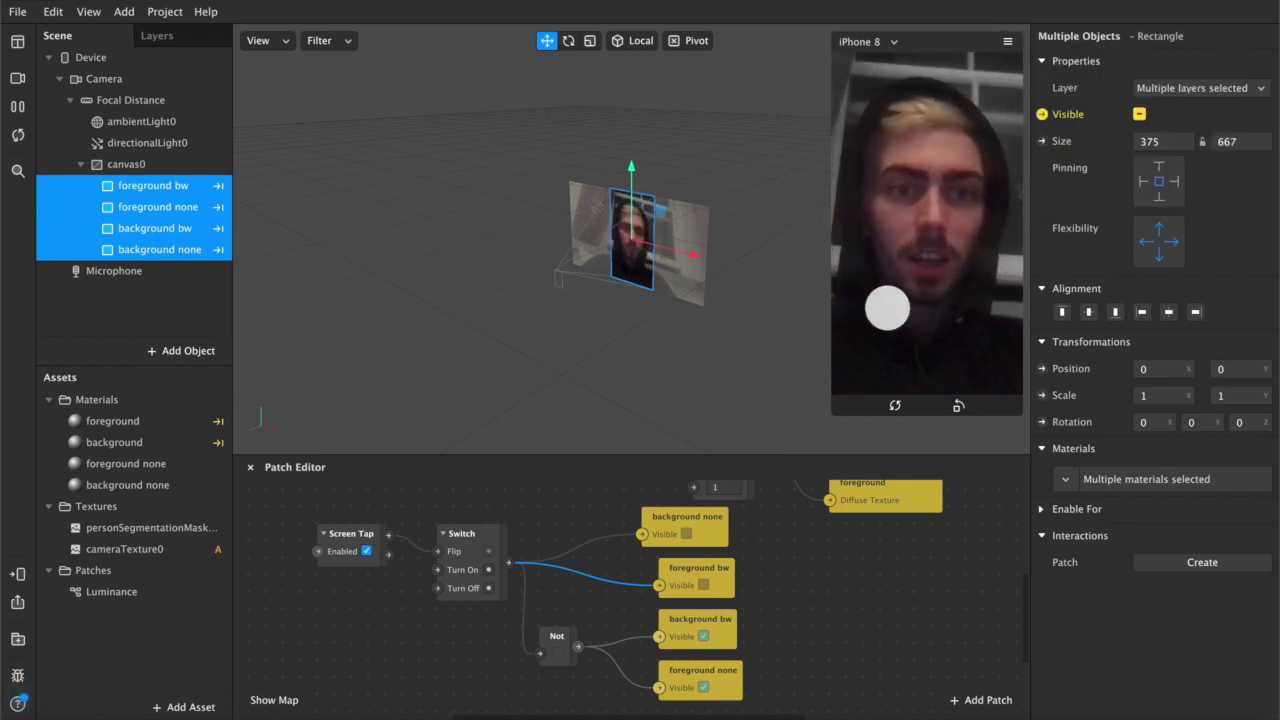
{"action": "left_click", "coordinate": [887, 308]}
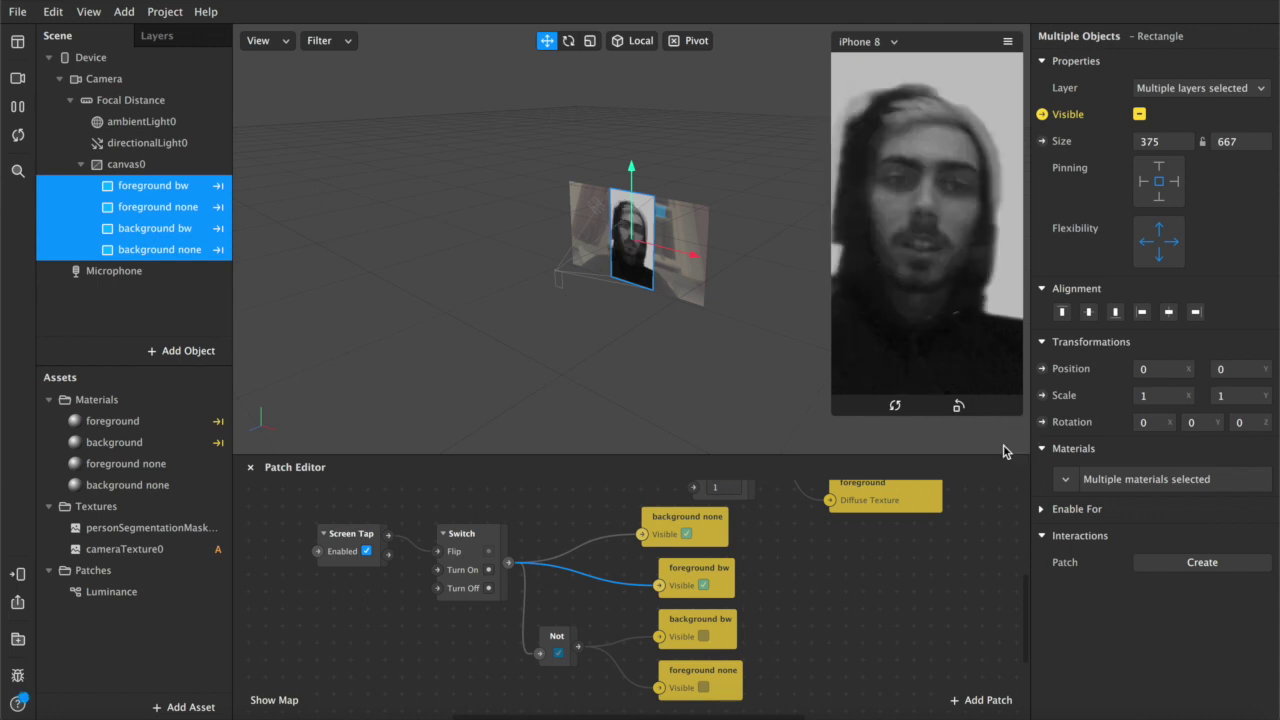
Set the background none material's opacity to 0 and tap the preview to flip the layers.
{"action": "left_click", "coordinate": [108, 487]}
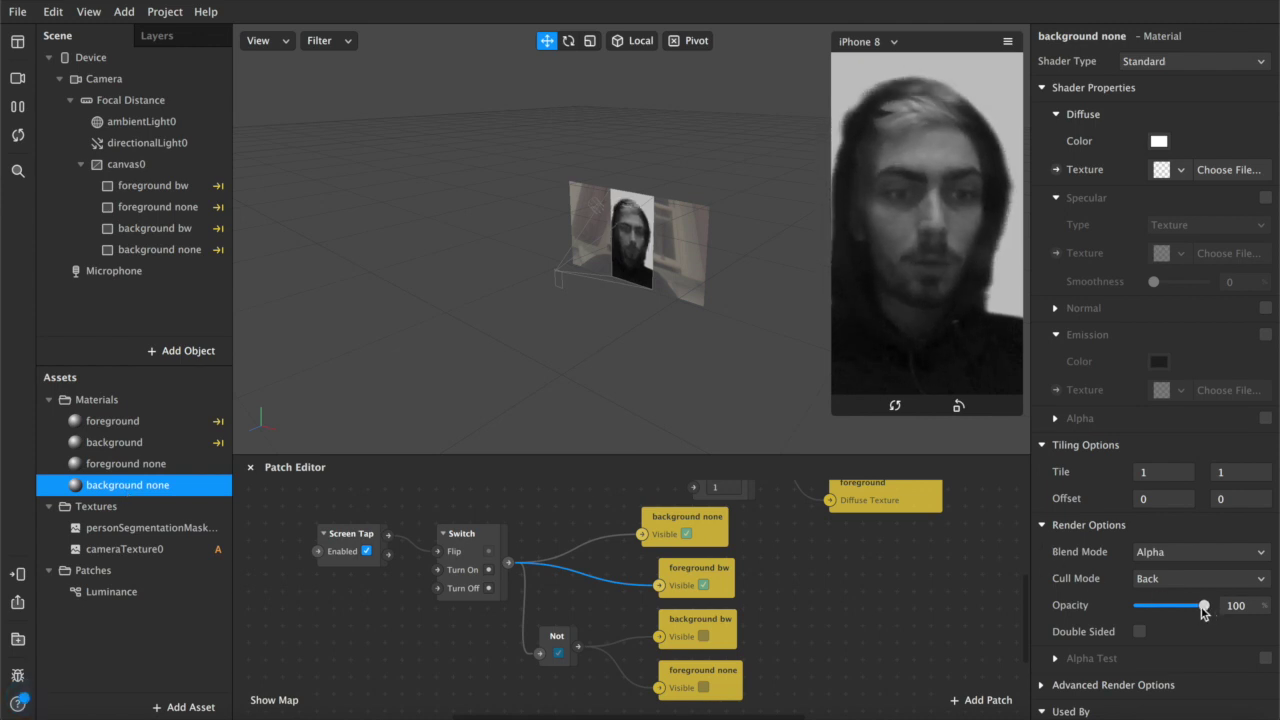
{"action": "left_click_drag", "start_coordinate": [1202, 609], "coordinate": [1108, 613]}
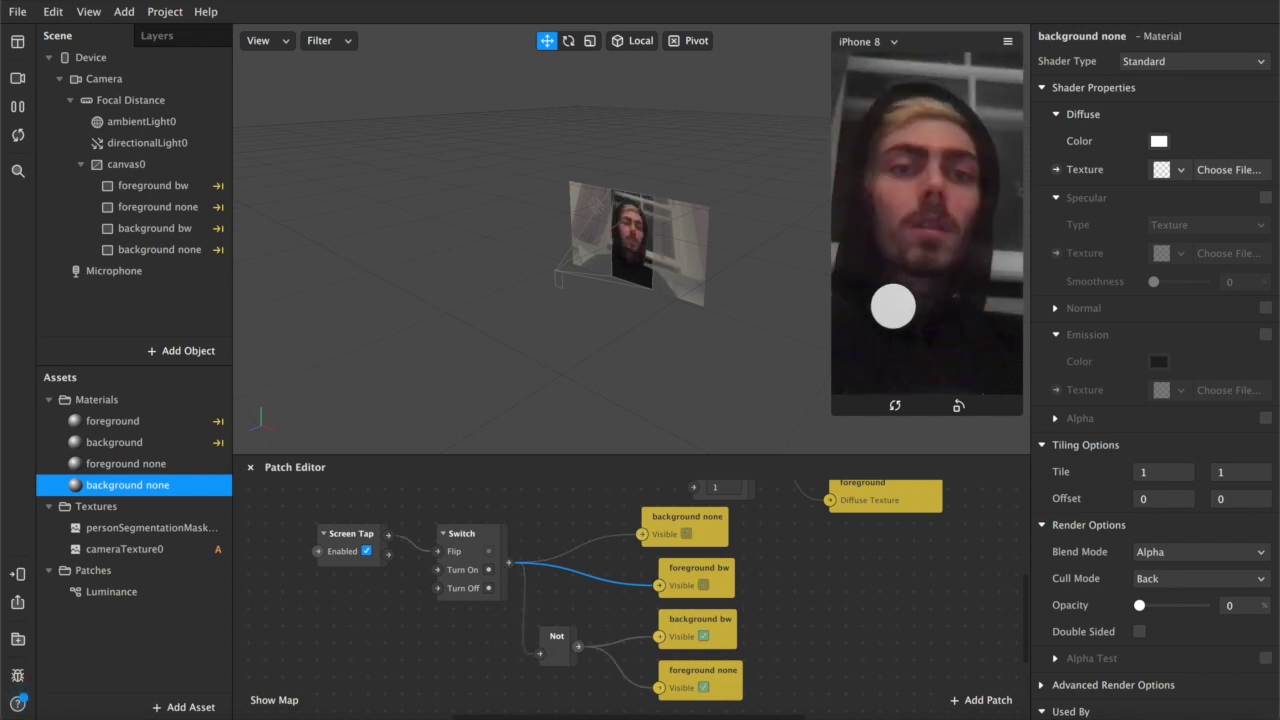
{"action": "left_click", "coordinate": [893, 306]}
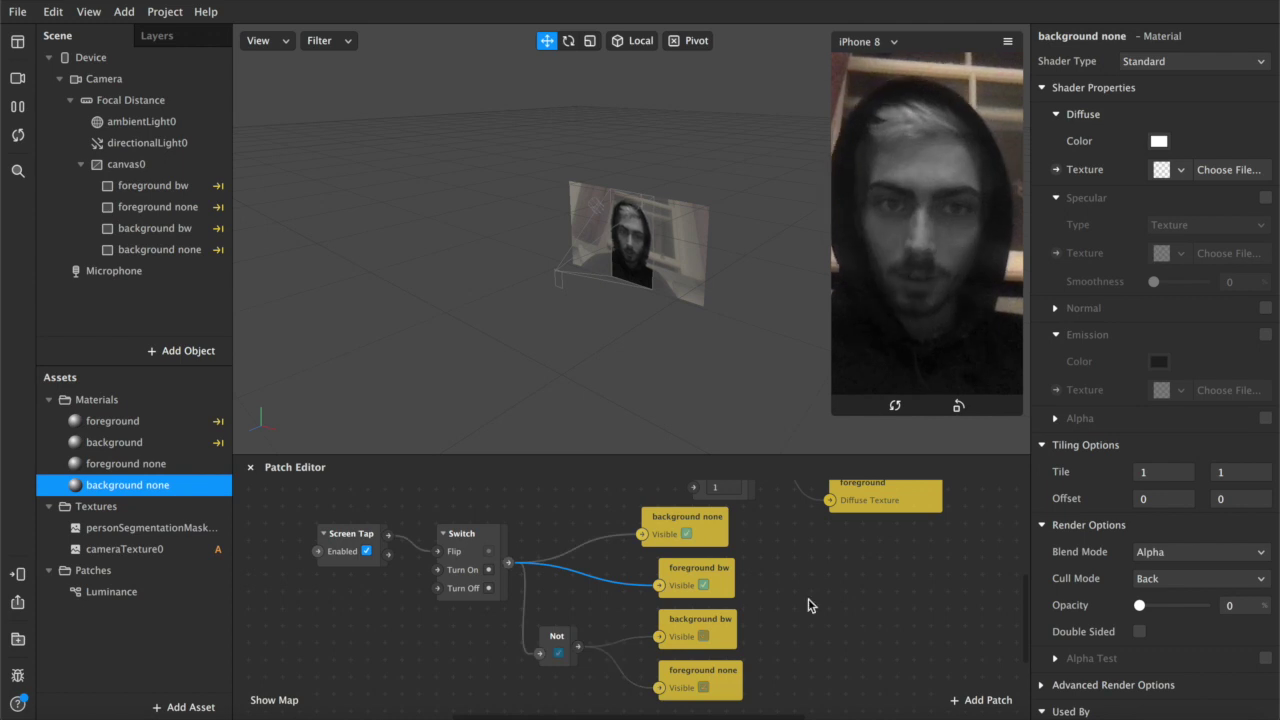
Shift the Not, bw and none visibility patches and the whole seven-patch tap-logic group up and left.
{"action": "scroll", "coordinate": [810, 607], "scroll_direction": "down", "scroll_amount": 3}
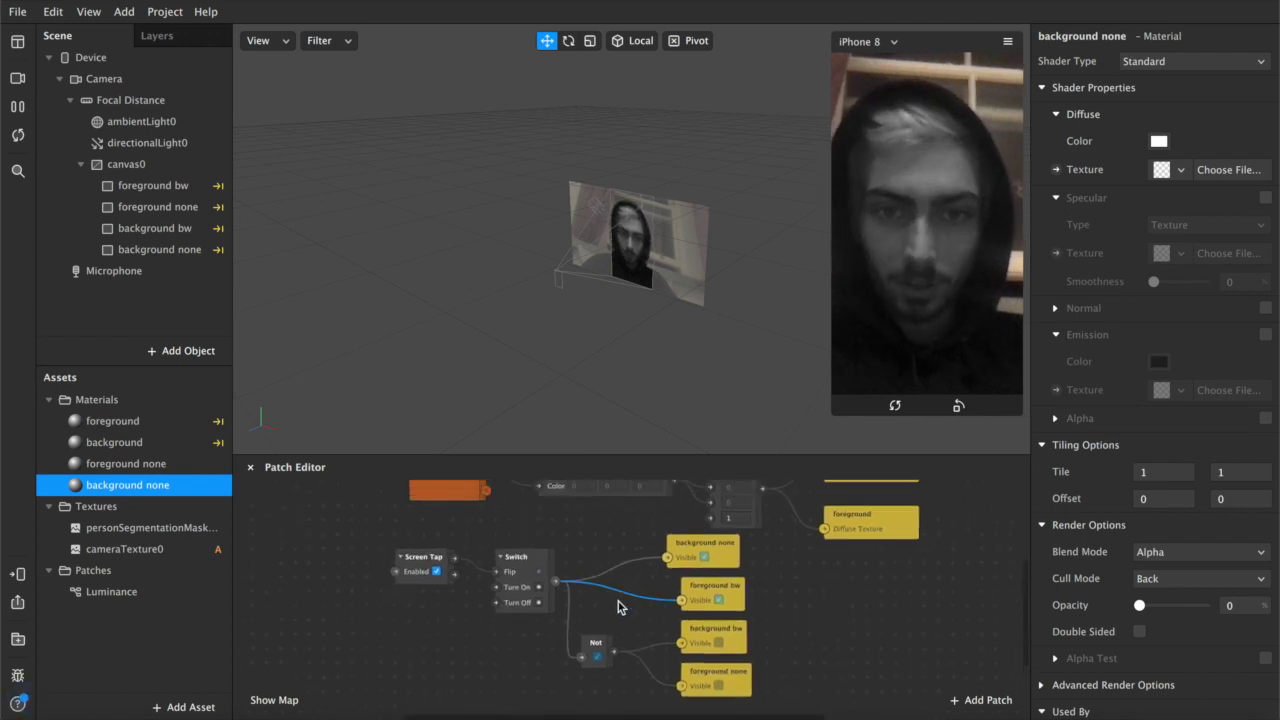
{"action": "left_click", "coordinate": [598, 629]}
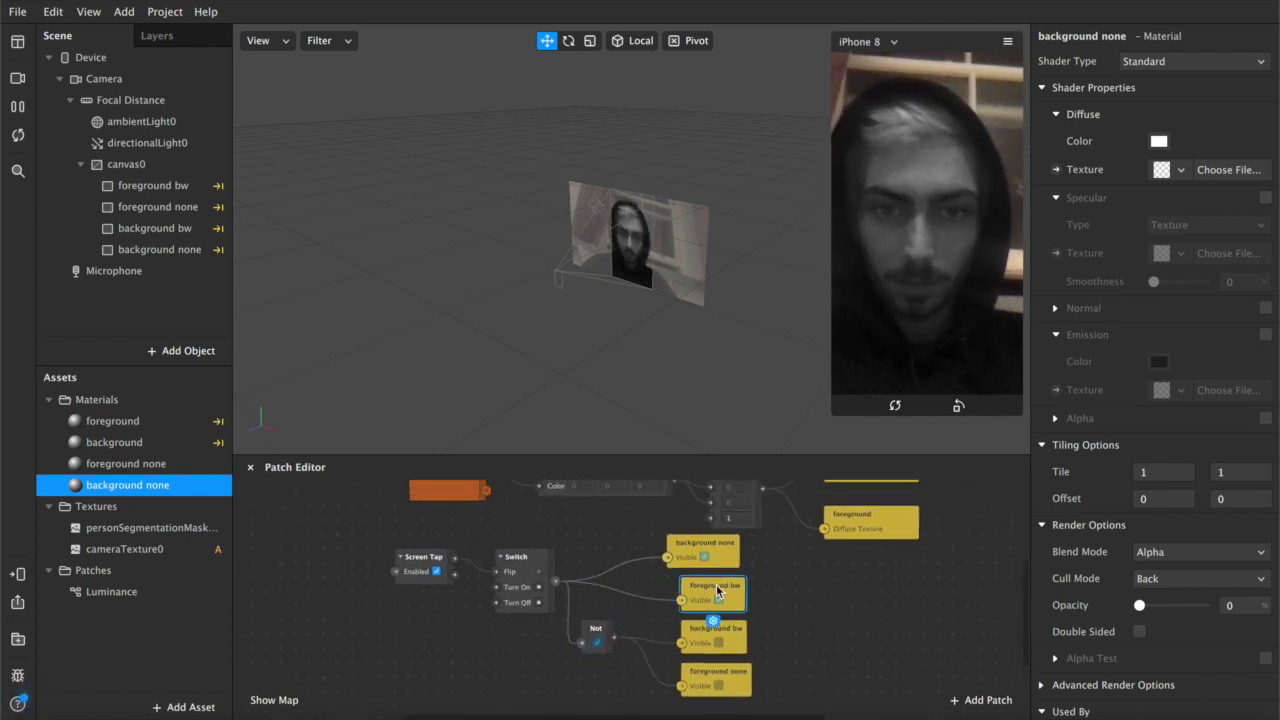
{"action": "left_click_drag", "start_coordinate": [712, 591], "coordinate": [697, 591]}
{"action": "left_click", "coordinate": [745, 643]}
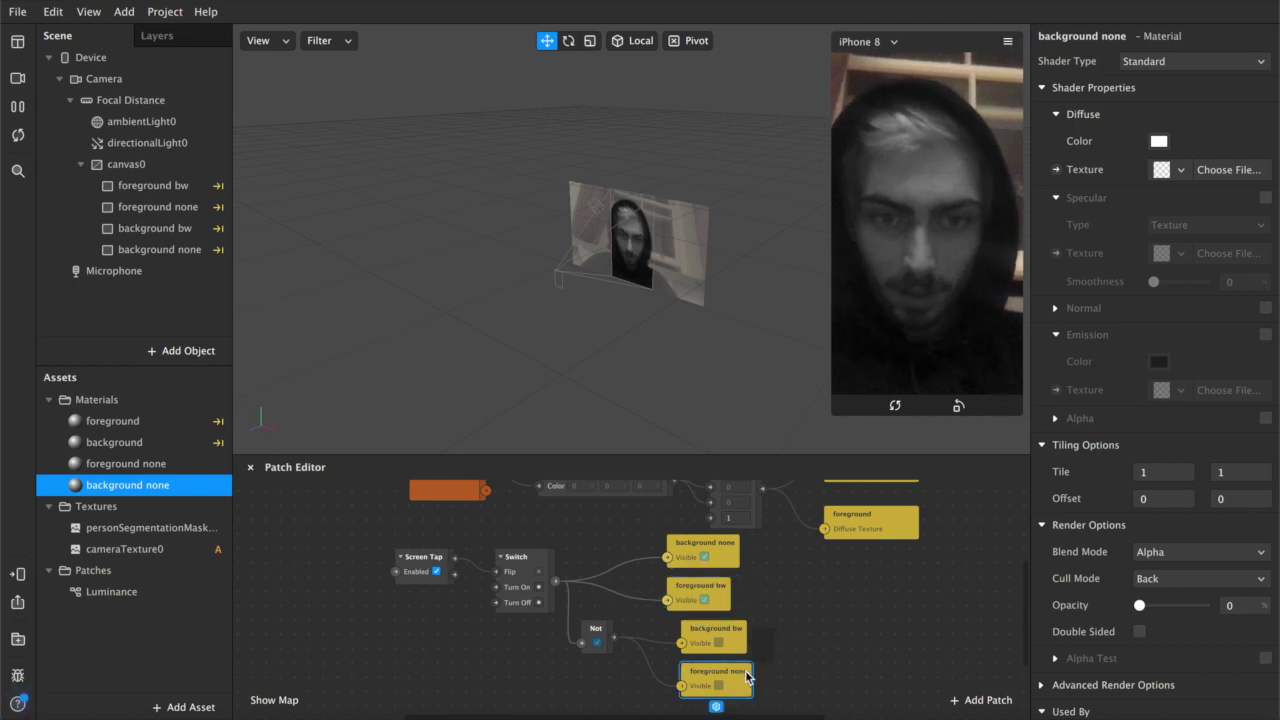
{"action": "left_click", "coordinate": [730, 680], "text": "shift"}
{"action": "left_click_drag", "start_coordinate": [730, 680], "coordinate": [716, 680]}
{"action": "left_click_drag", "start_coordinate": [800, 692], "coordinate": [385, 545]}
{"action": "left_click_drag", "start_coordinate": [388, 570], "coordinate": [322, 550]}
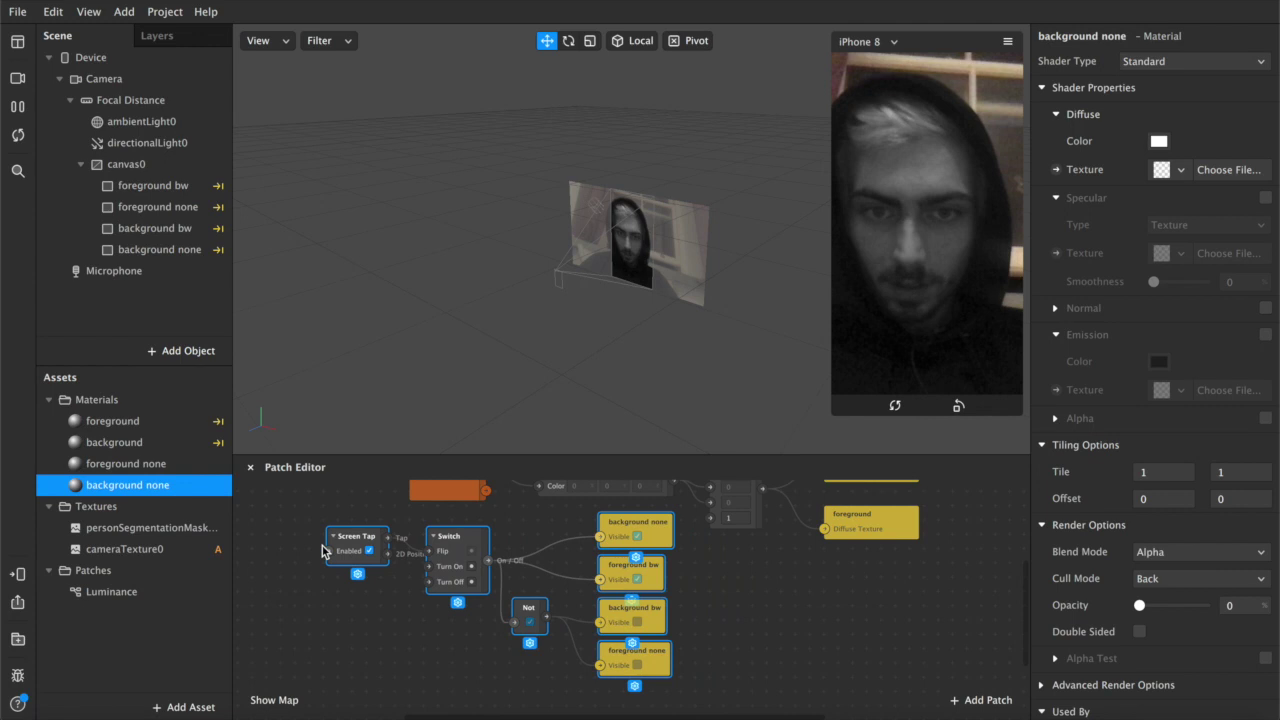
{"action": "left_click", "coordinate": [726, 663]}
{"action": "scroll", "coordinate": [726, 663], "scroll_direction": "up", "scroll_amount": 1}
Enlarge the Patch Editor and show the cameraTexture0 asset's properties.
{"action": "left_click_drag", "start_coordinate": [742, 454], "coordinate": [742, 355]}
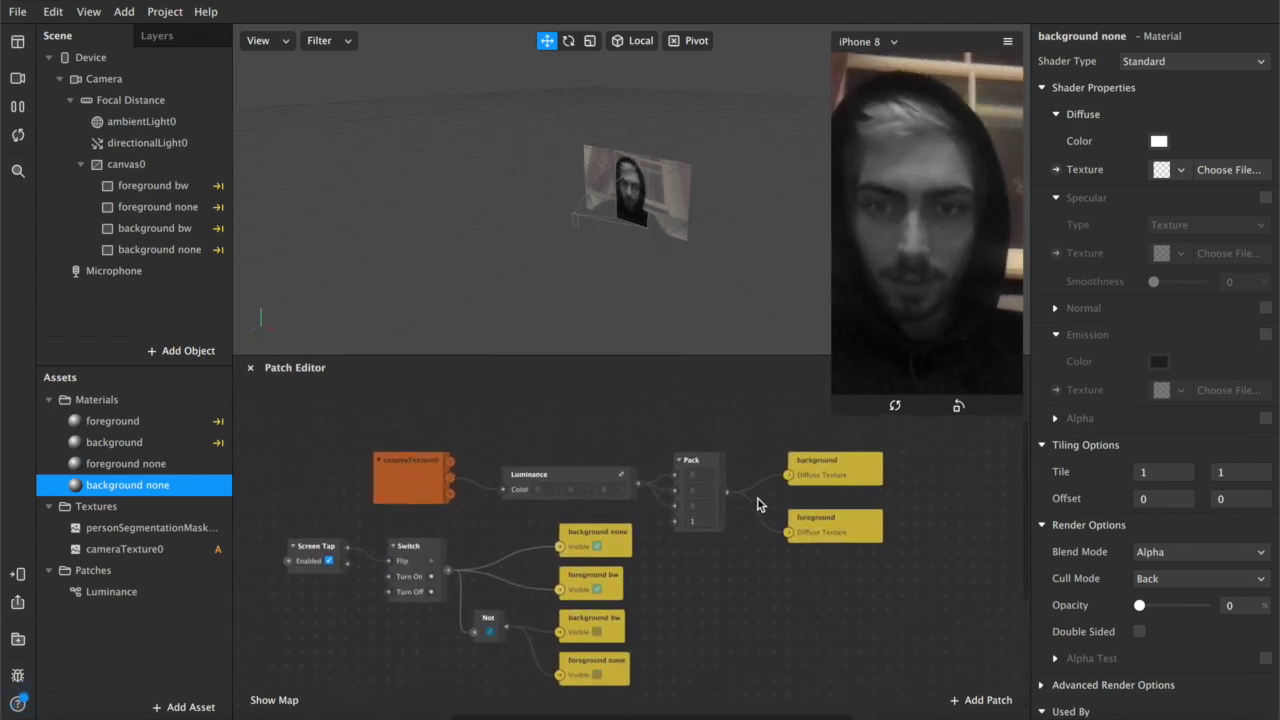
{"action": "left_click", "coordinate": [401, 481]}
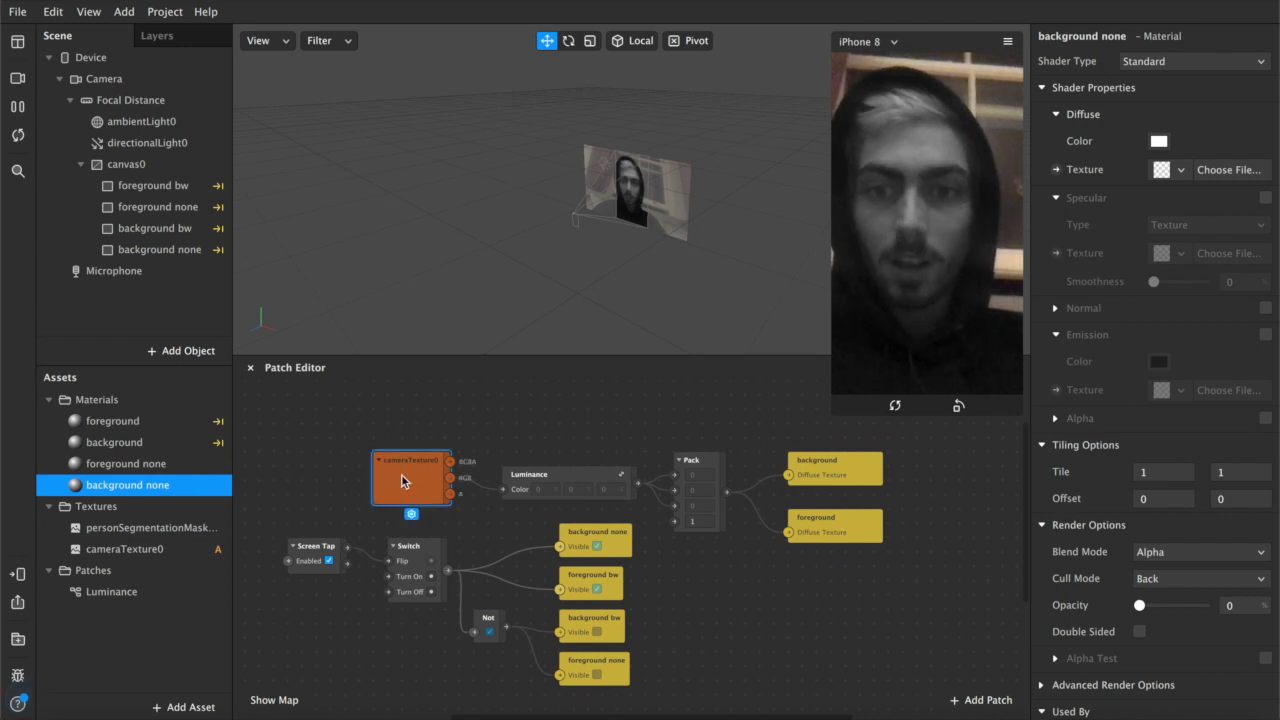
{"action": "left_click", "coordinate": [160, 551]}
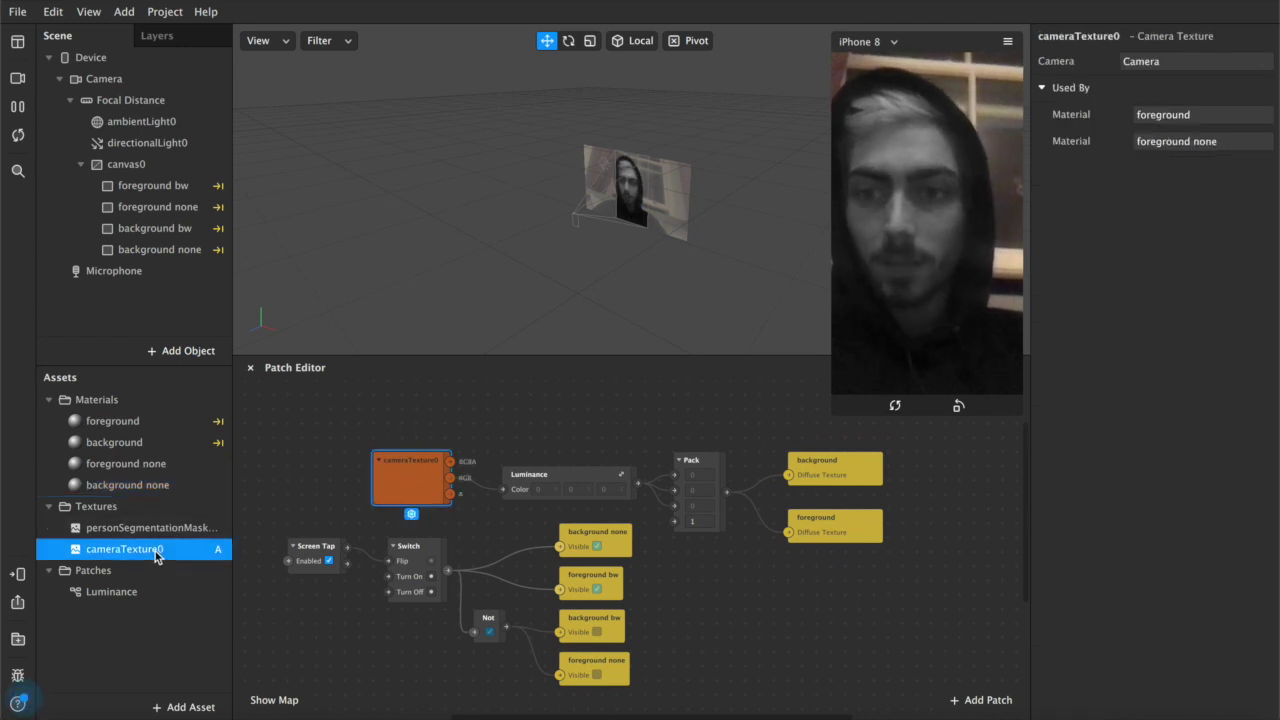
{"action": "left_click", "coordinate": [603, 483]}
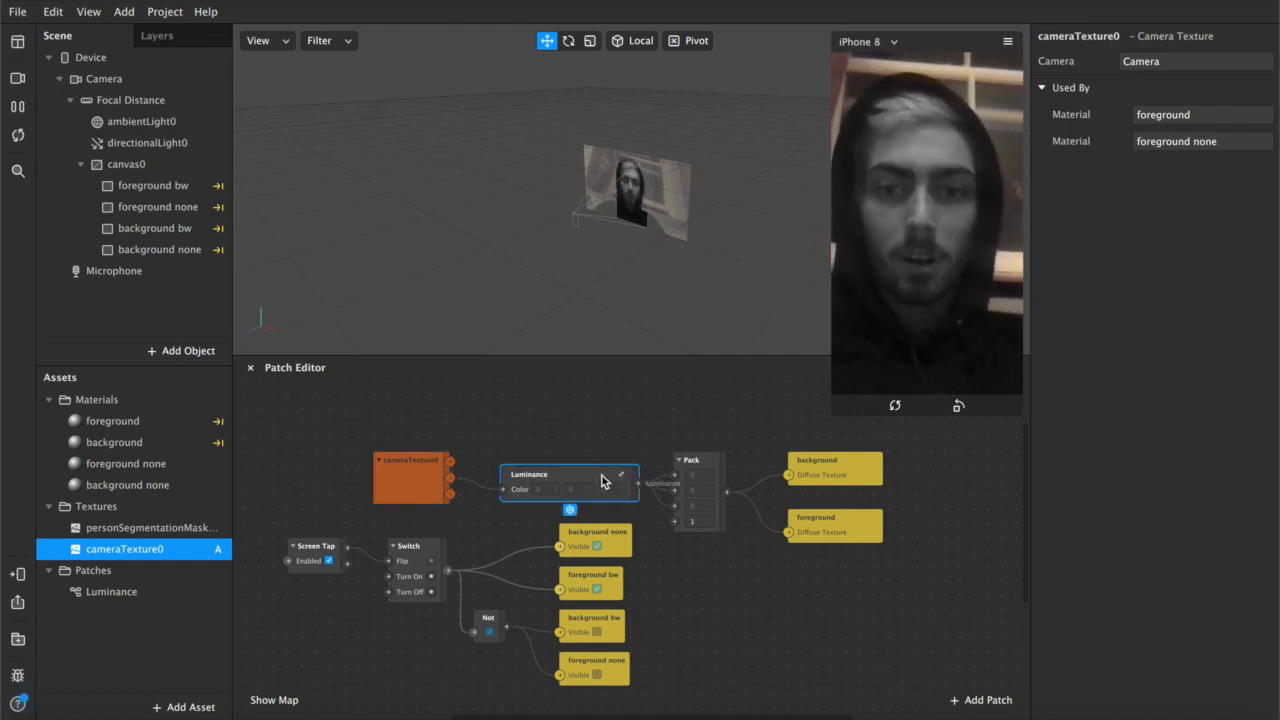
{"action": "left_click", "coordinate": [714, 483]}
{"action": "left_click", "coordinate": [689, 543]}
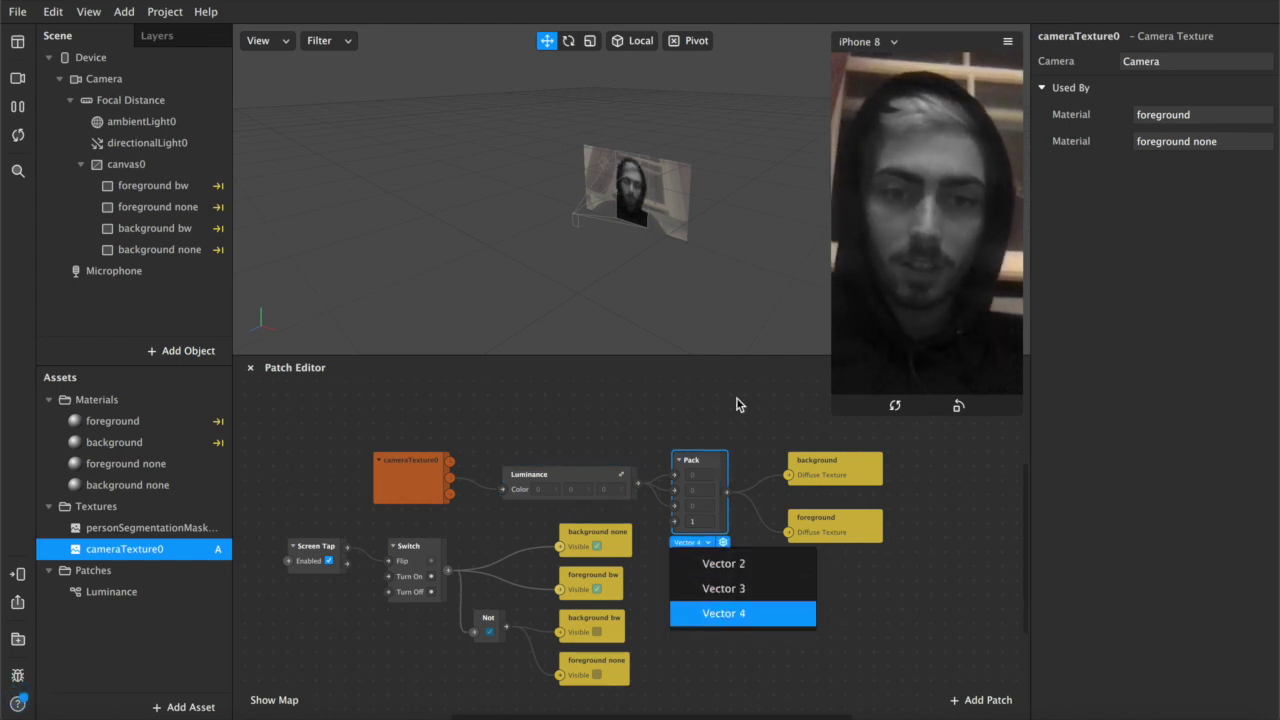
{"action": "left_click", "coordinate": [721, 441]}
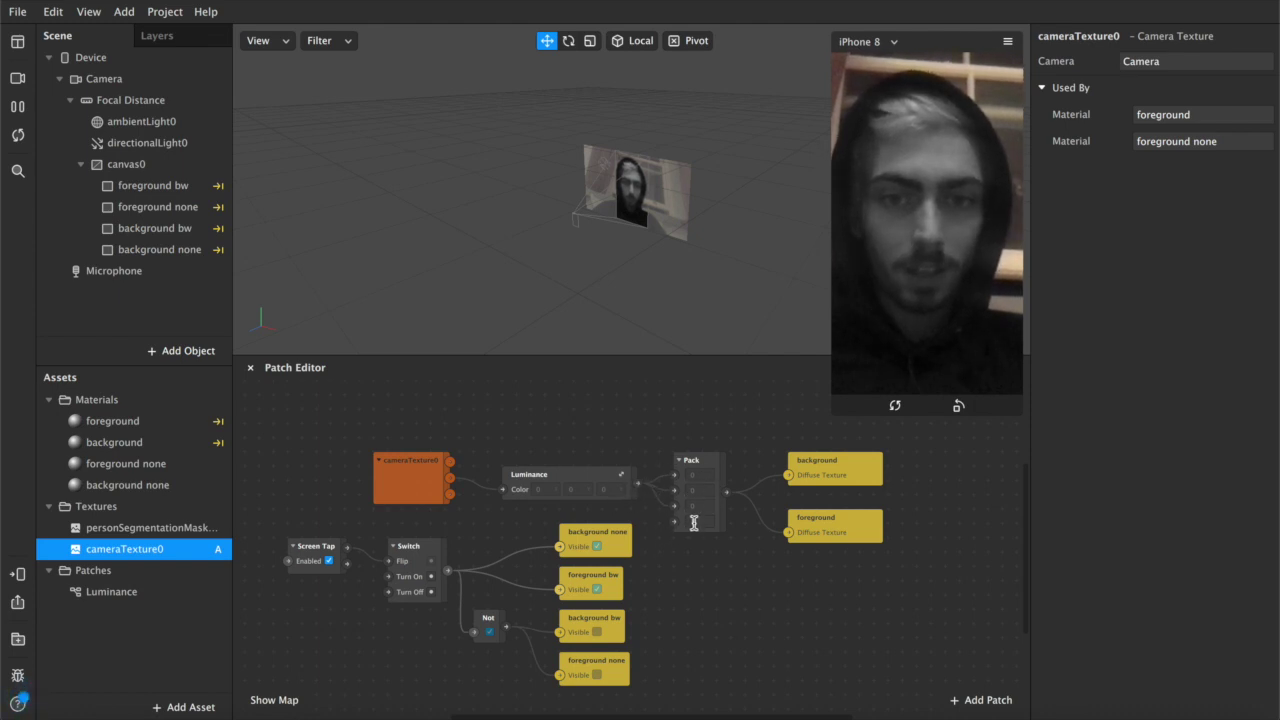
{"action": "left_click_drag", "start_coordinate": [694, 522], "coordinate": [704, 524]}
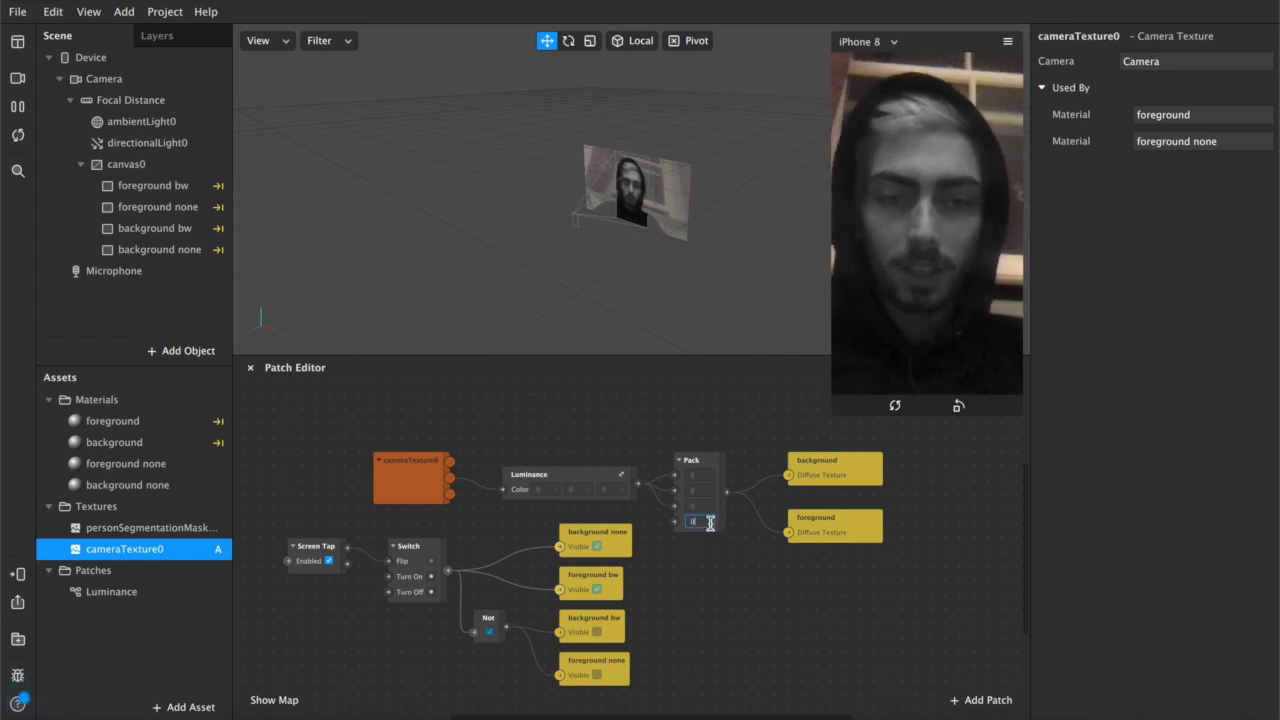
{"action": "type", "text": "0"}
{"action": "key", "text": "Return"}
{"action": "left_click", "coordinate": [699, 521]}
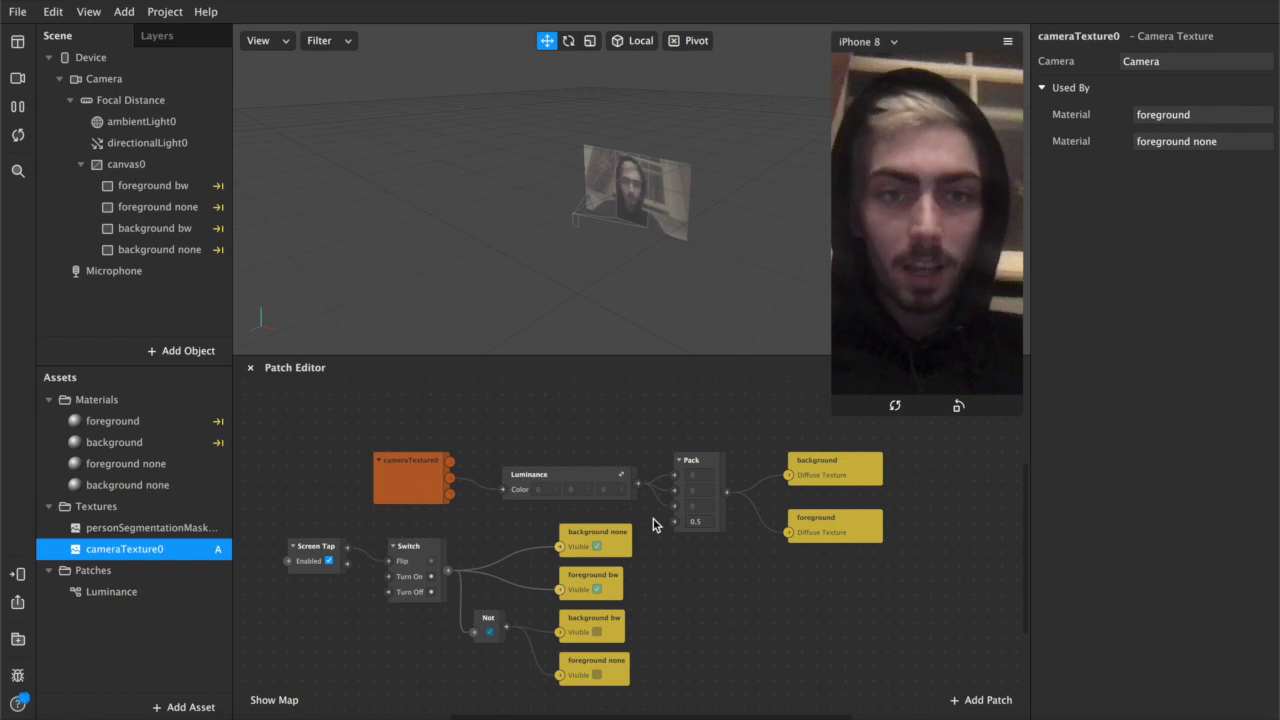
{"action": "type", "text": "0.5"}
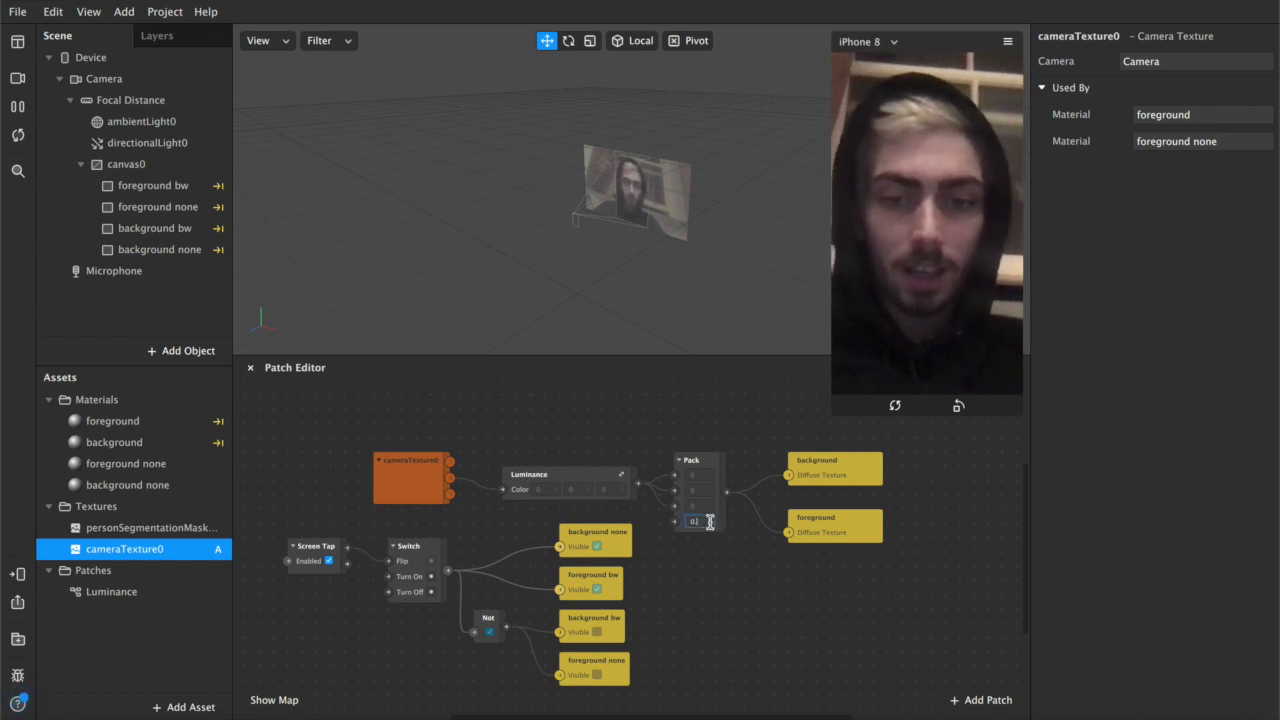
{"action": "key", "text": "BackSpace"}
{"action": "type", "text": "6"}
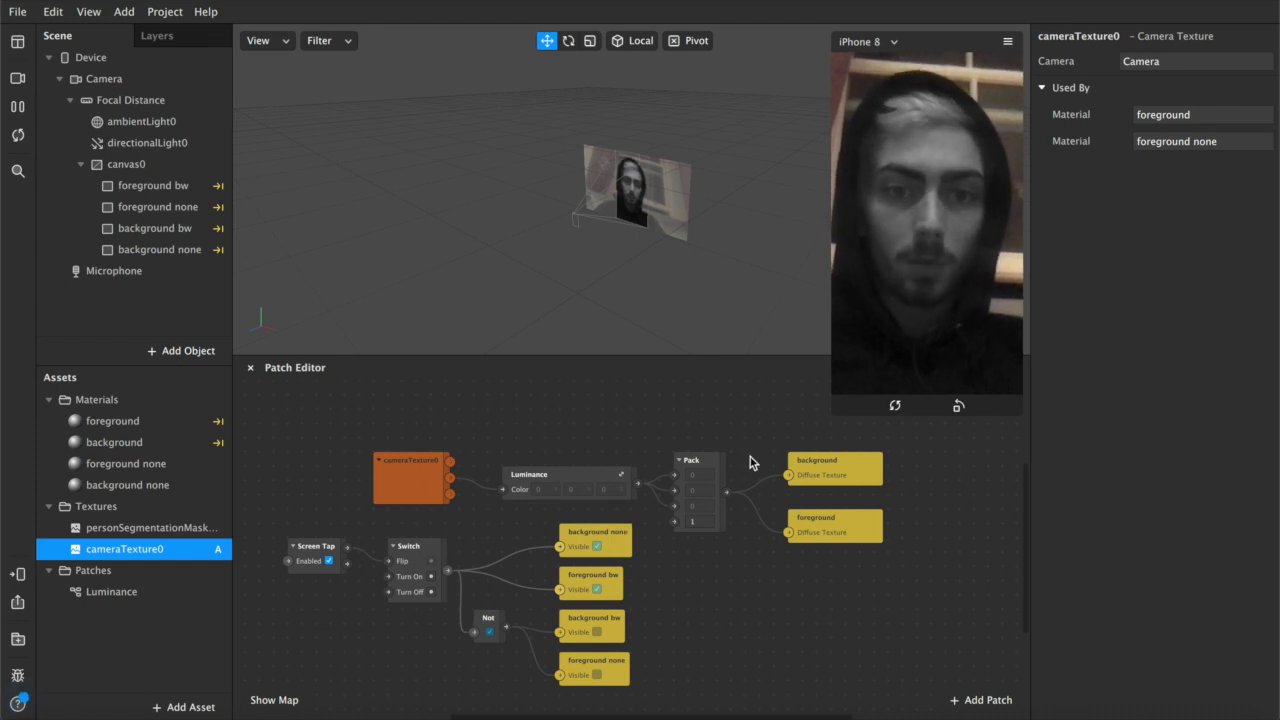
Review the foreground and background materials' settings, ending on the background material.
{"action": "left_click", "coordinate": [105, 421]}
{"action": "left_click", "coordinate": [100, 442]}
{"action": "left_click", "coordinate": [108, 421]}
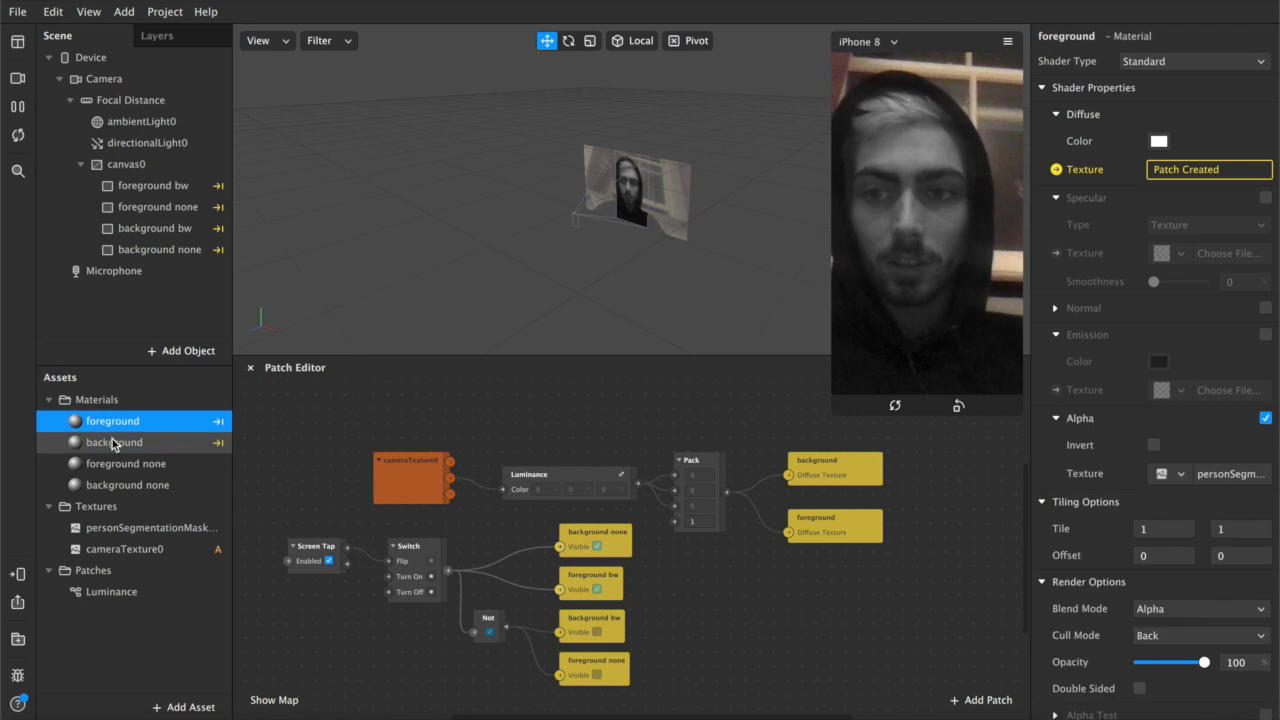
{"action": "left_click", "coordinate": [100, 443]}
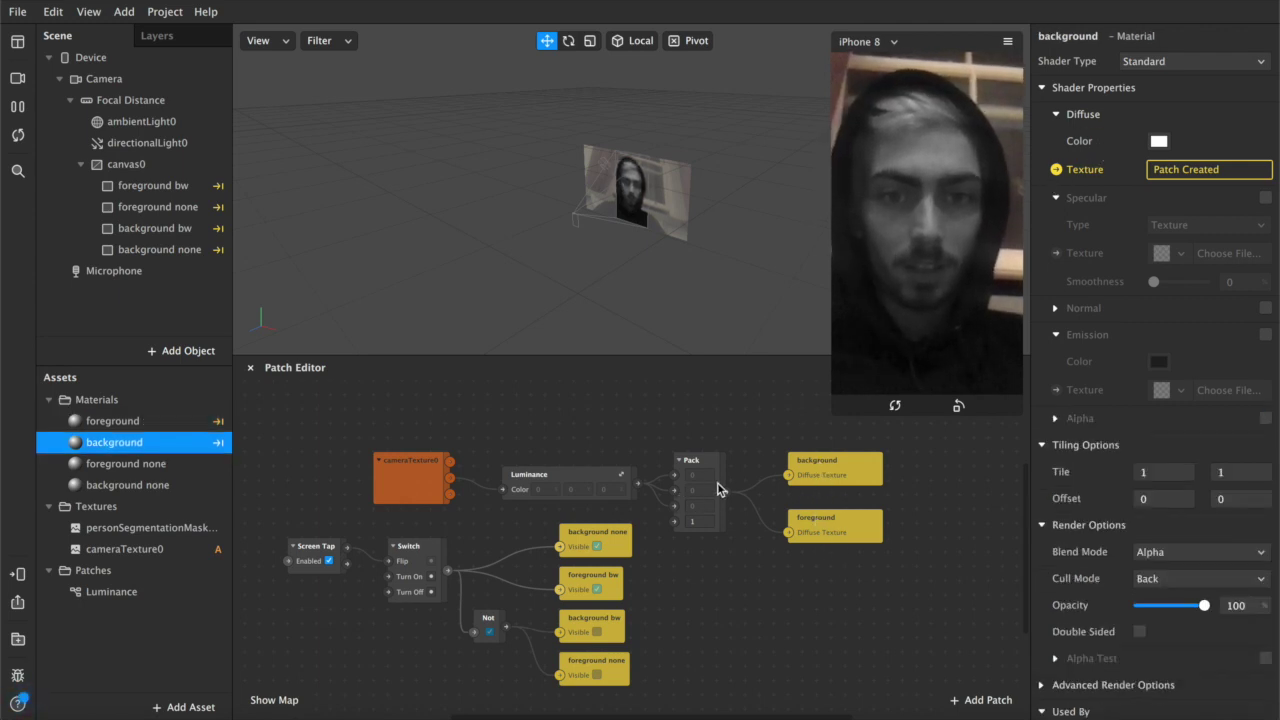
Simulate two taps to switch to colour and back to black and white, then check the background none and foreground bw patches.
{"action": "mouse_move", "coordinate": [708, 477]}
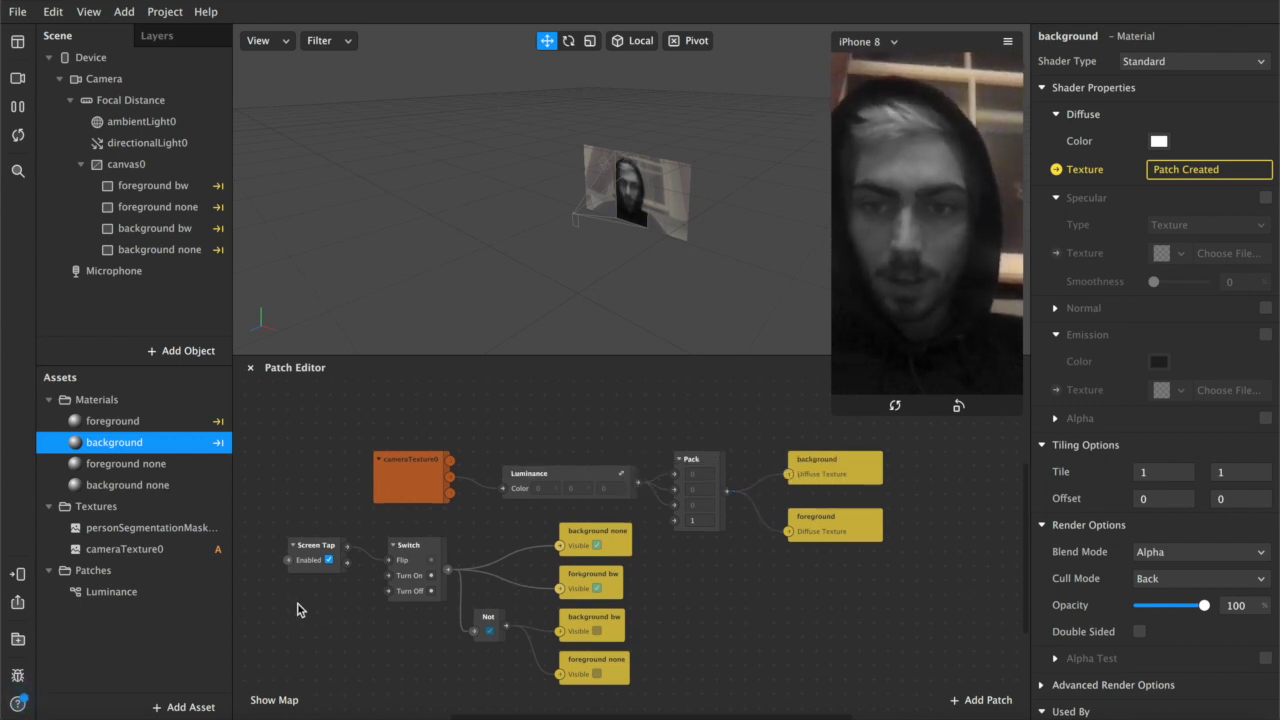
{"action": "left_click", "coordinate": [885, 281]}
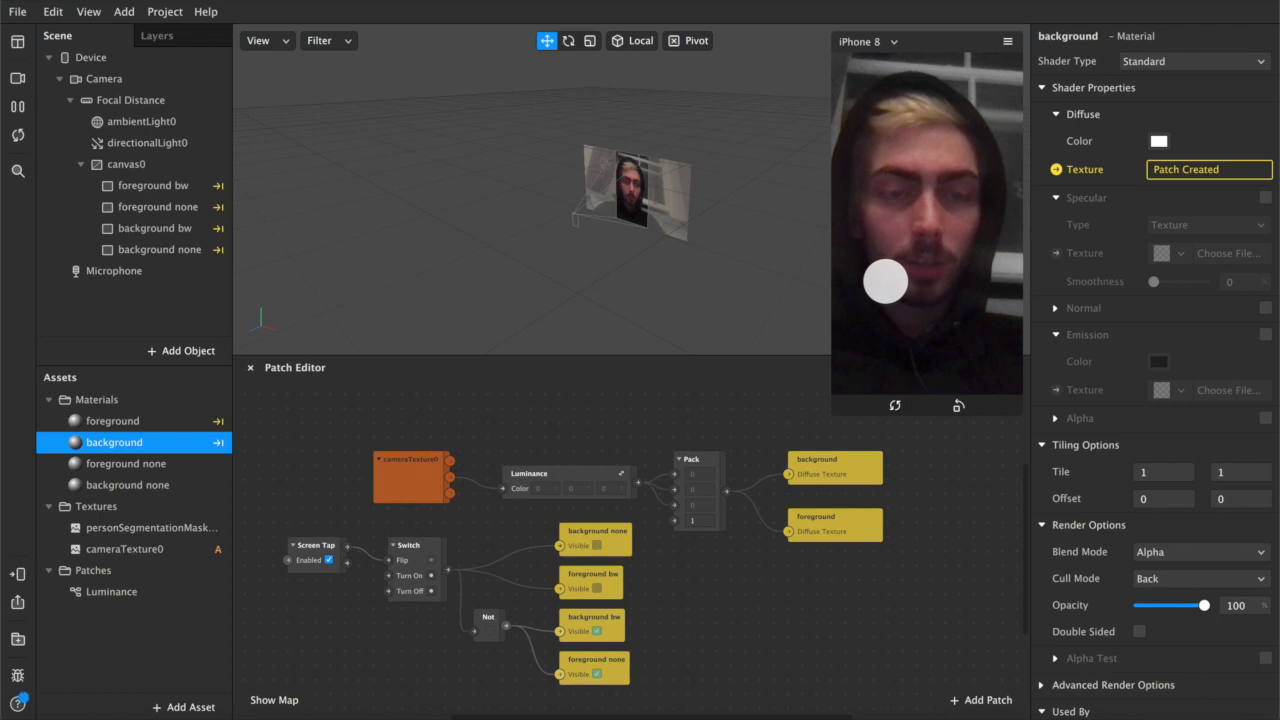
{"action": "left_click", "coordinate": [885, 281]}
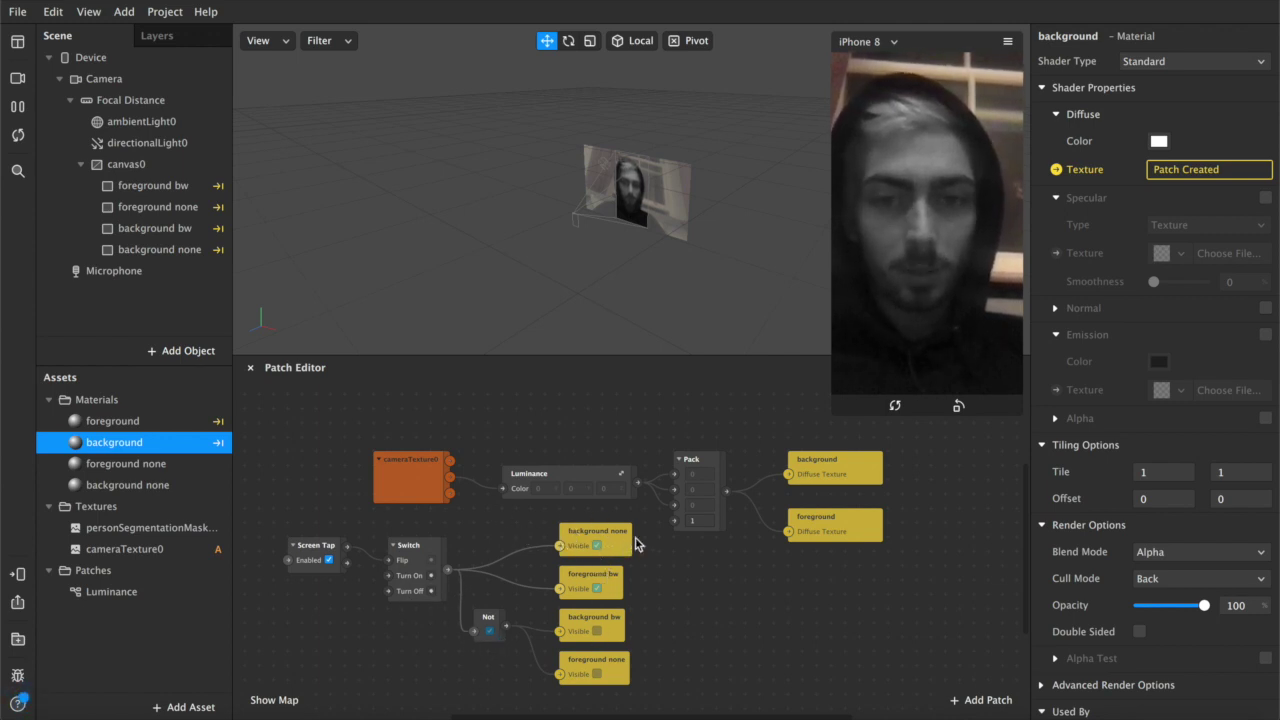
{"action": "left_click_drag", "start_coordinate": [636, 543], "coordinate": [568, 594]}
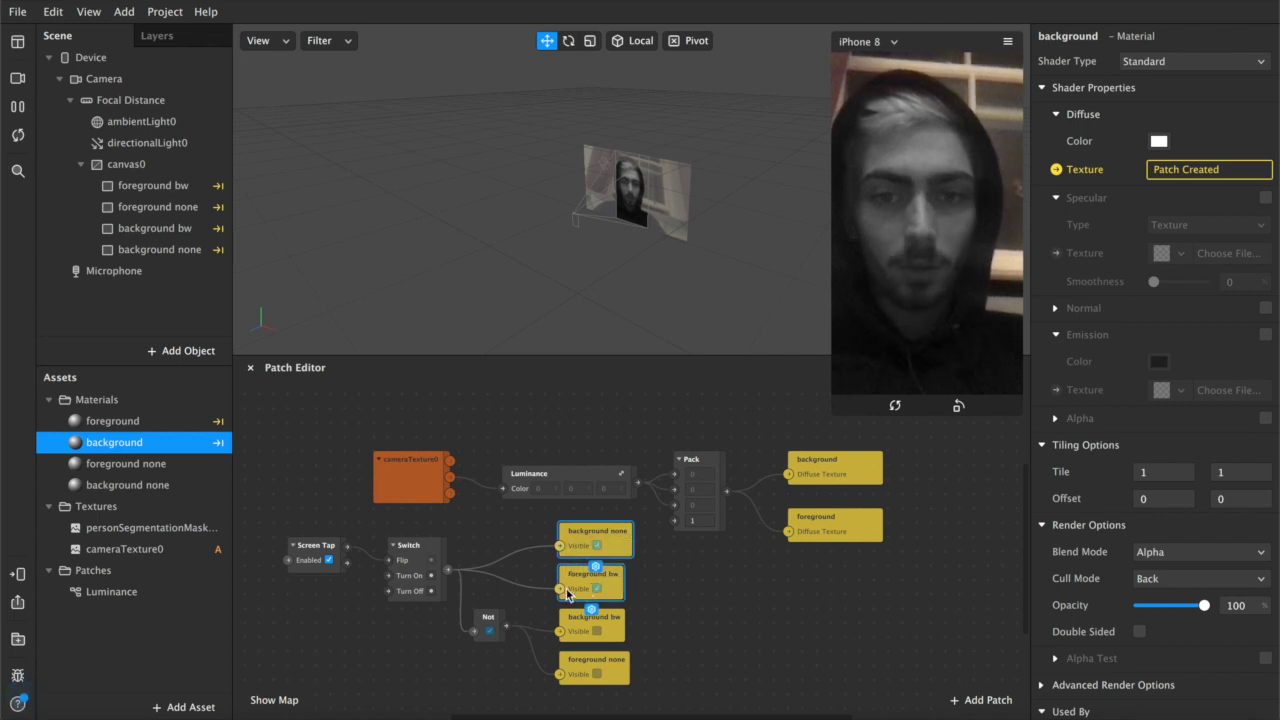
{"action": "left_click", "coordinate": [713, 599]}
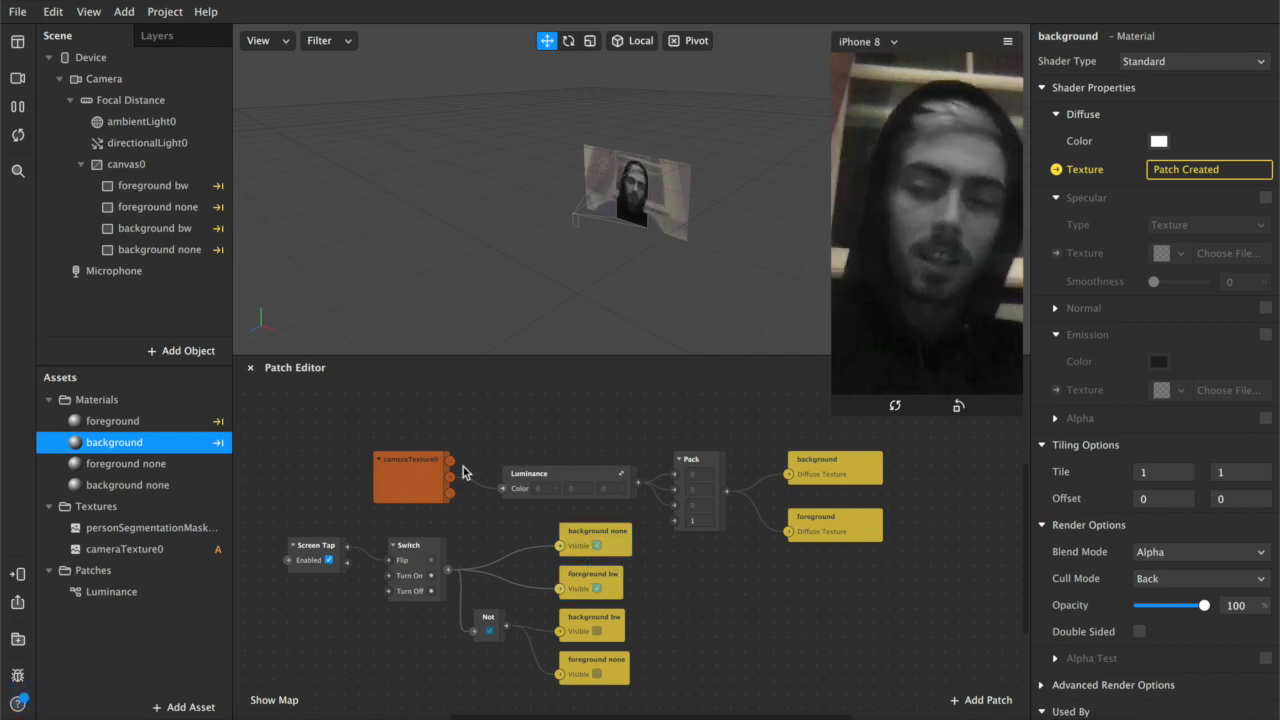